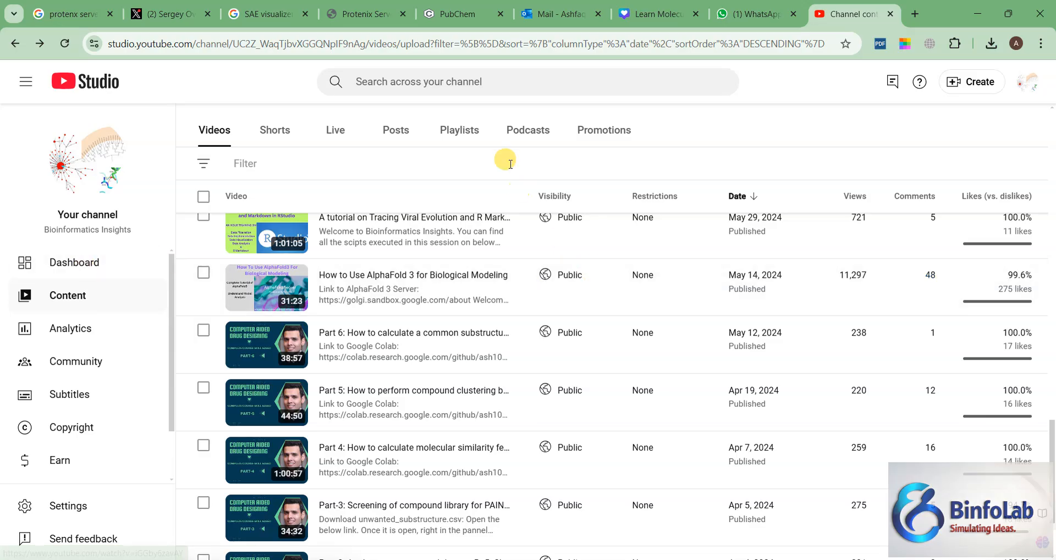
Step: Open the Protenix Server at 101.126.11.40:8000 in a new browser tab and continue to the job submission form
{"action": "left_click", "coordinate": [917, 17]}
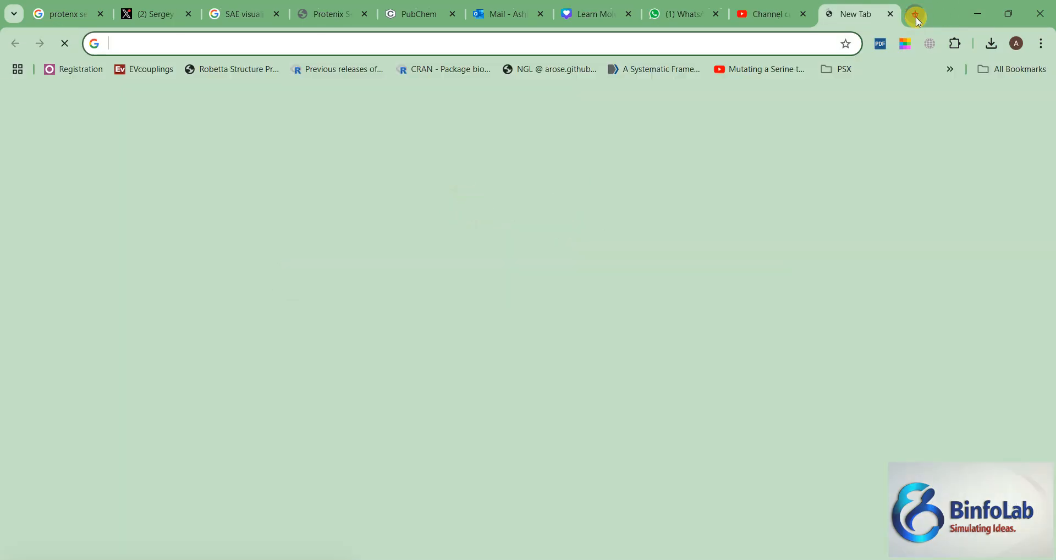
{"action": "left_click", "coordinate": [513, 44]}
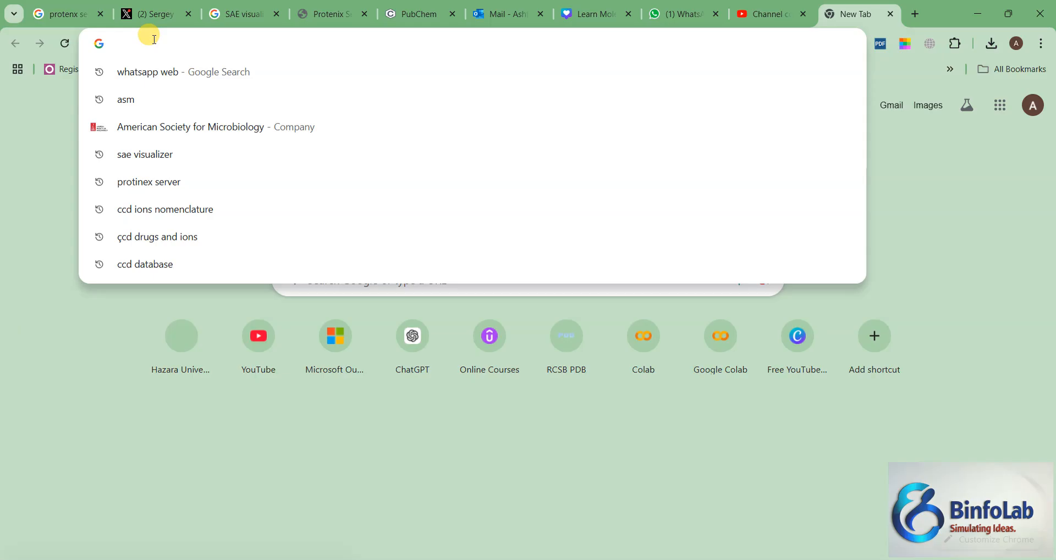
{"action": "type", "text": "10"}
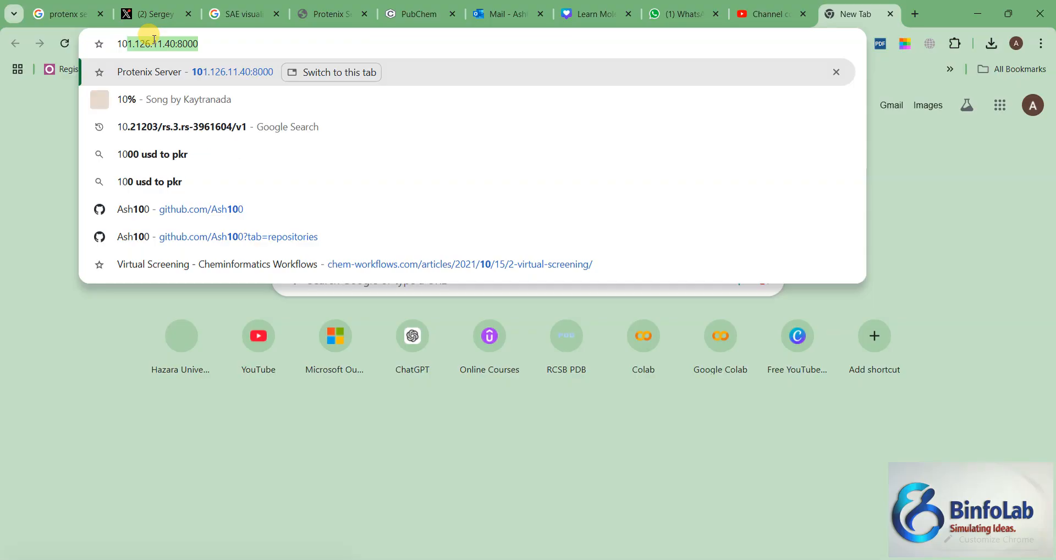
{"action": "type", "text": "1."}
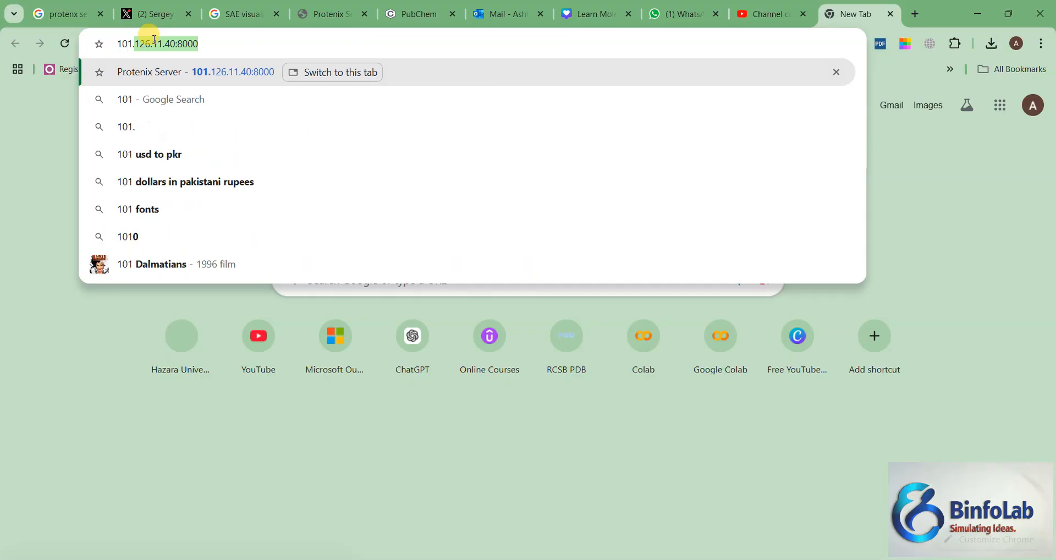
{"action": "type", "text": "12"}
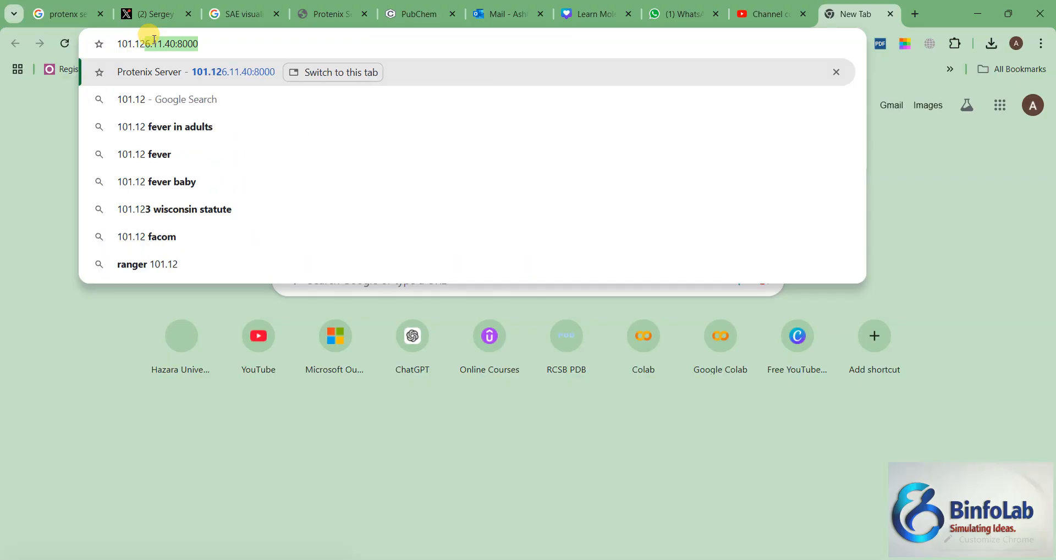
{"action": "type", "text": "6.1"}
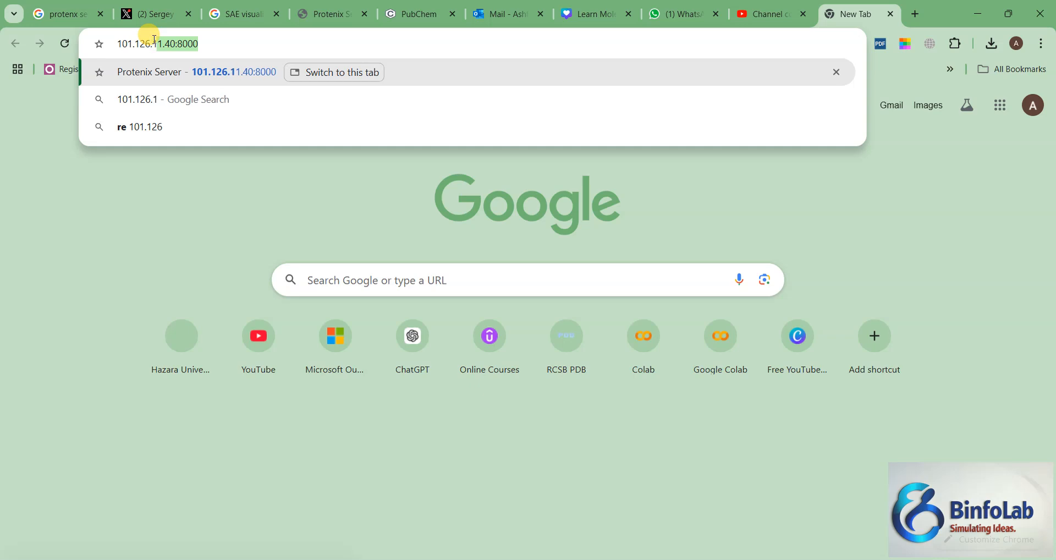
{"action": "type", "text": "1.40"}
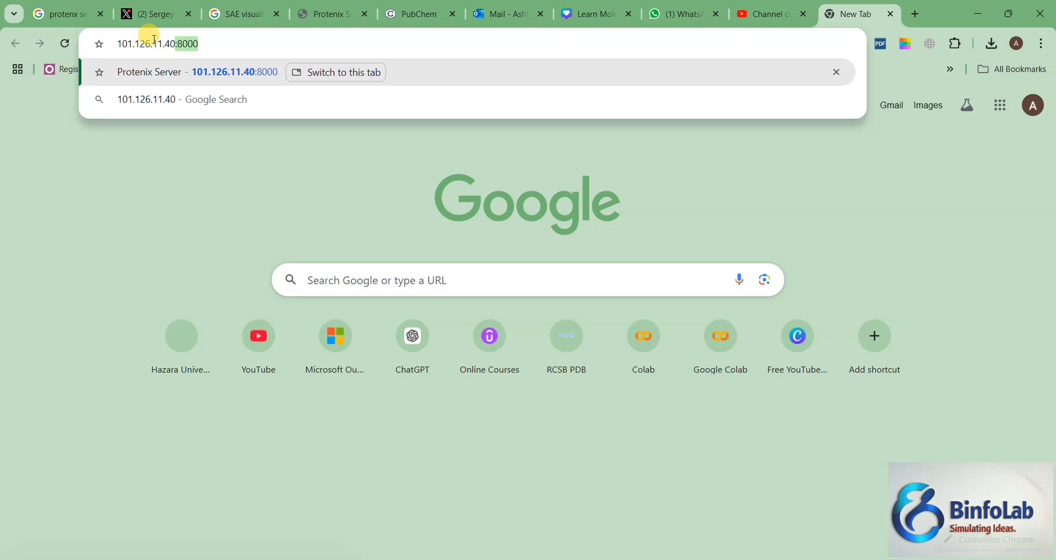
{"action": "type", "text": ":800"}
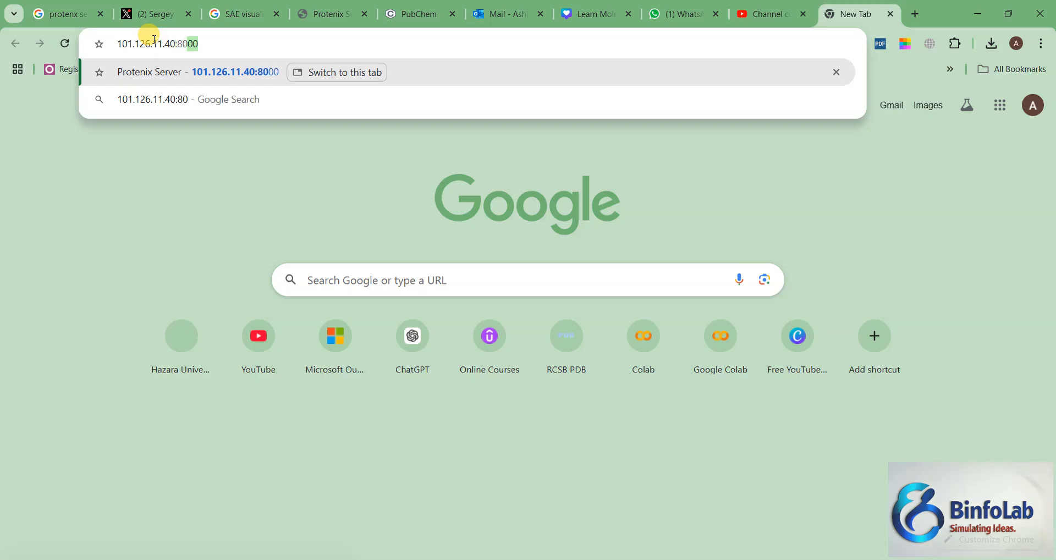
{"action": "type", "text": "0"}
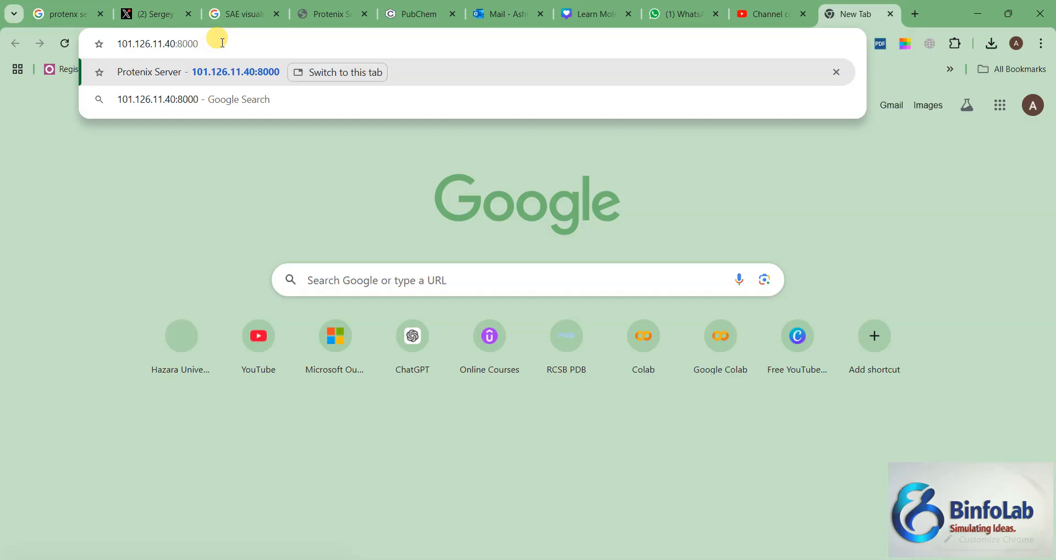
{"action": "key", "text": "Return"}
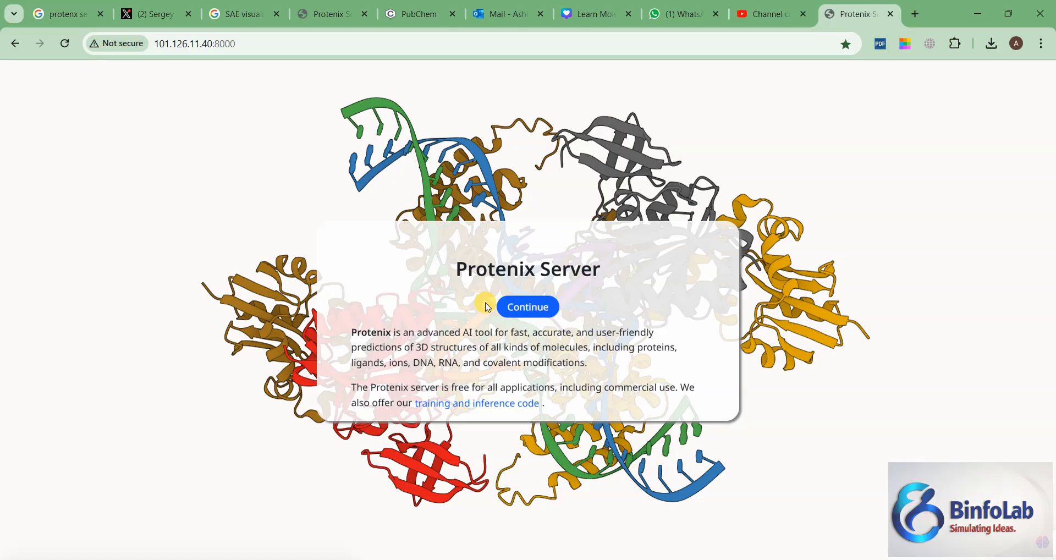
{"action": "left_click", "coordinate": [517, 306]}
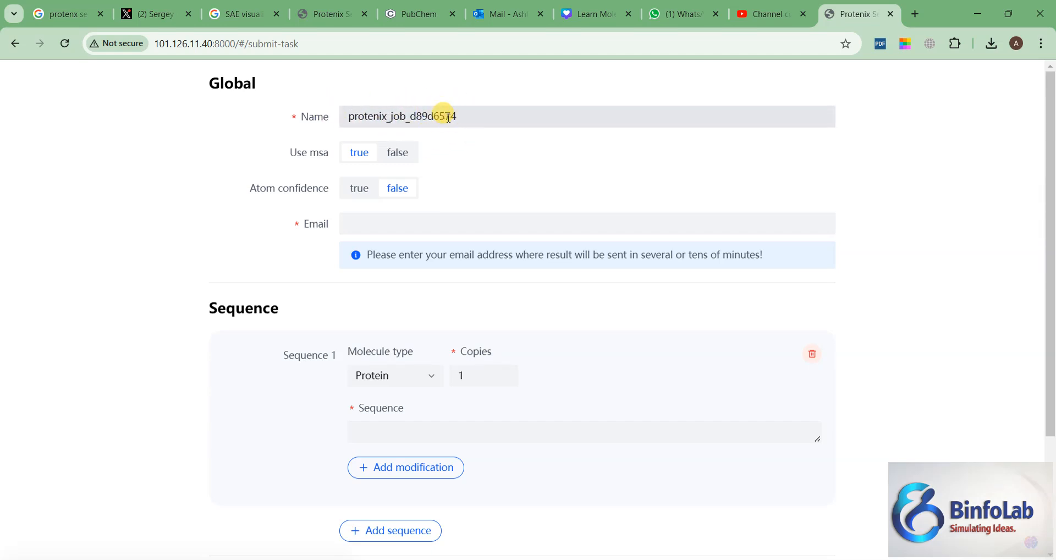
Step: Keep Use msa set to true and set Atom confidence to true in the job's global settings
{"action": "left_click", "coordinate": [358, 160]}
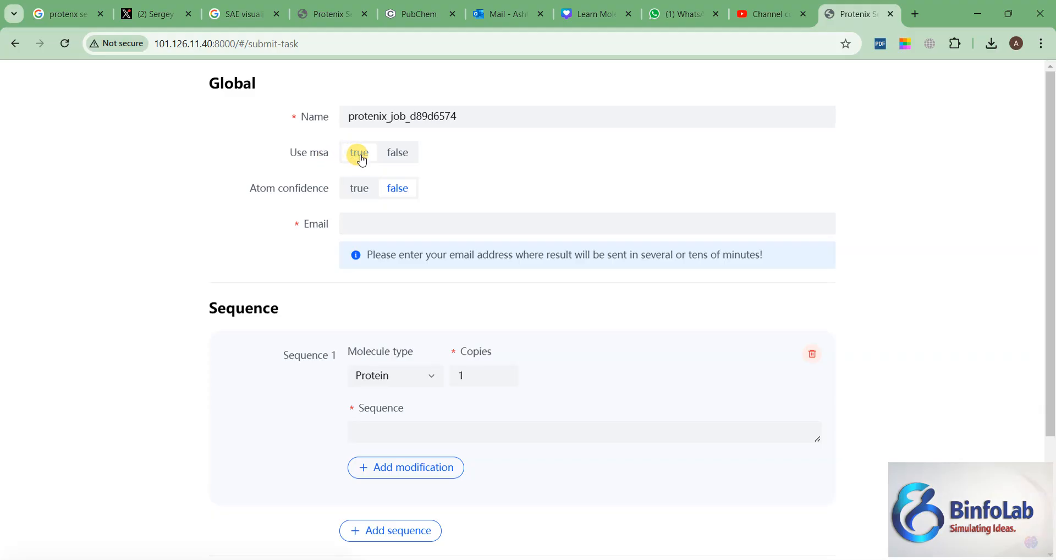
{"action": "left_click", "coordinate": [396, 152]}
{"action": "left_click", "coordinate": [355, 159]}
{"action": "left_click", "coordinate": [352, 193]}
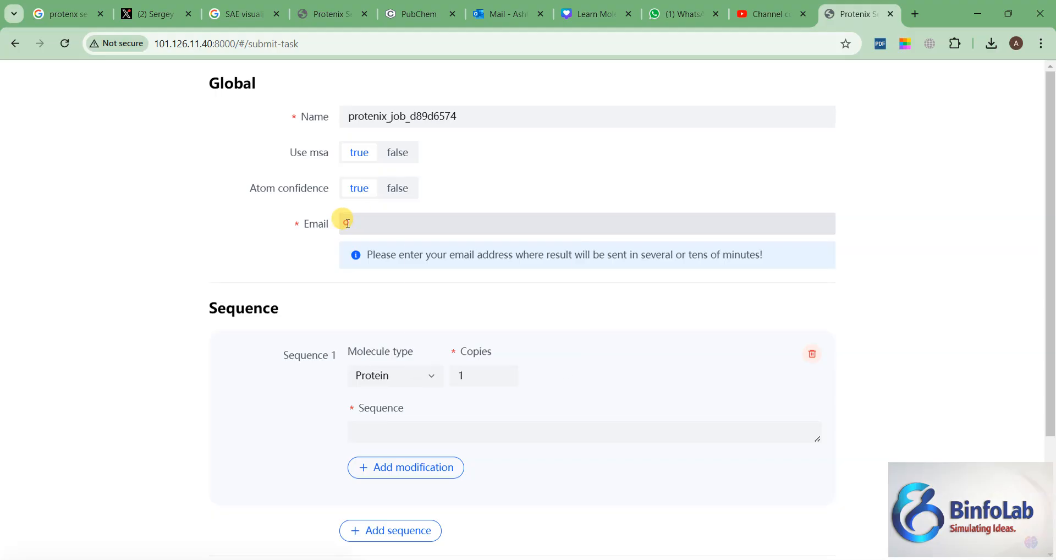
{"action": "left_click", "coordinate": [361, 221]}
{"action": "left_click", "coordinate": [249, 245]}
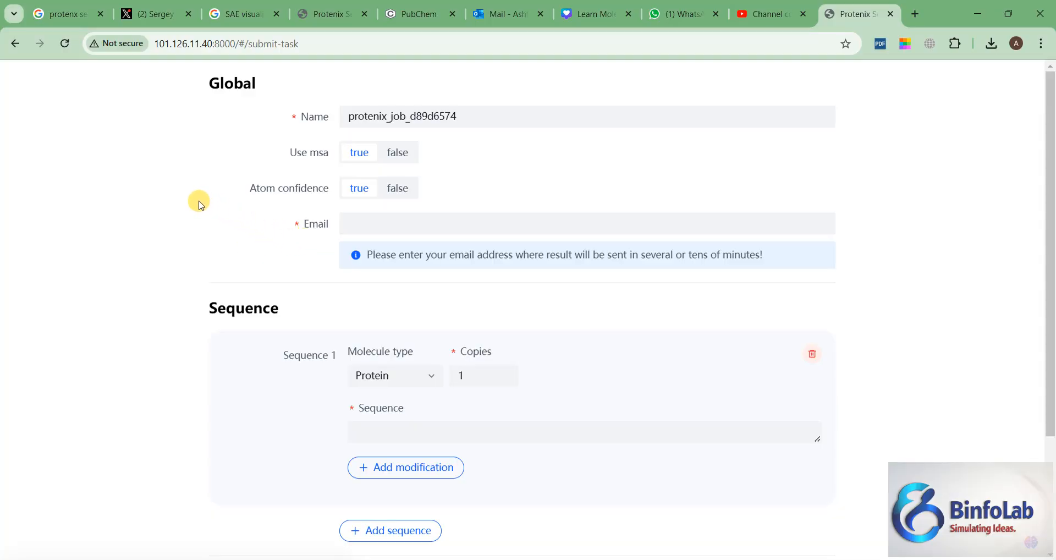
{"action": "scroll", "coordinate": [200, 204], "scroll_direction": "down", "scroll_amount": 1}
{"action": "scroll", "coordinate": [199, 204], "scroll_direction": "down", "scroll_amount": 1}
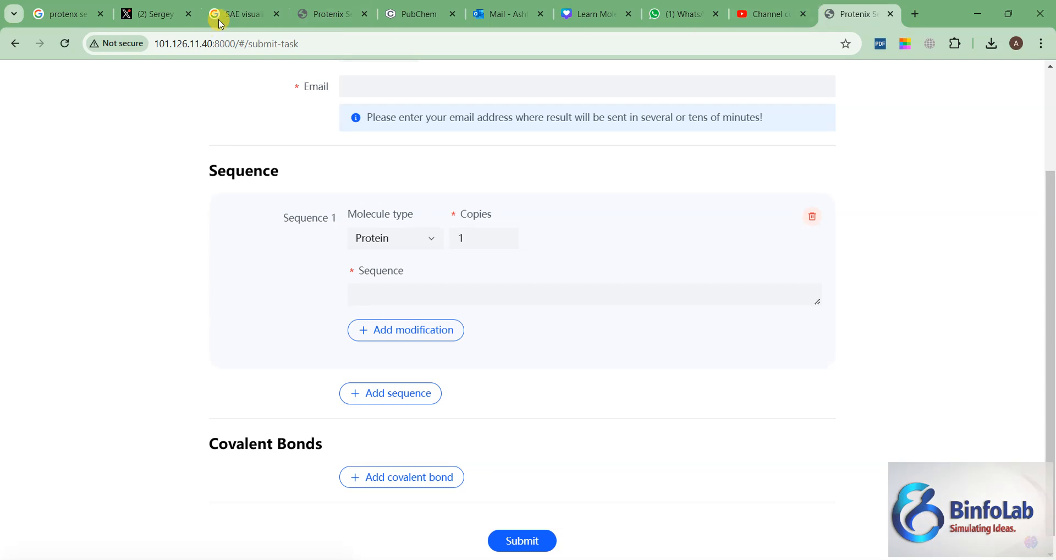
Step: Open UniProt in a new browser tab and search UniProtKB for ndm-1
{"action": "left_click", "coordinate": [919, 15]}
{"action": "left_click", "coordinate": [627, 43]}
{"action": "type", "text": "uni"}
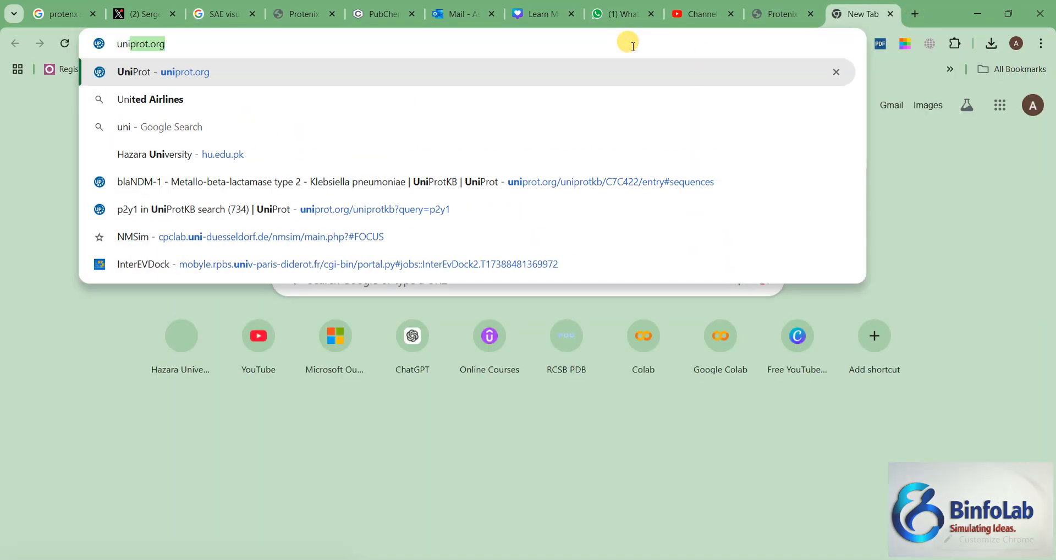
{"action": "key", "text": "Return"}
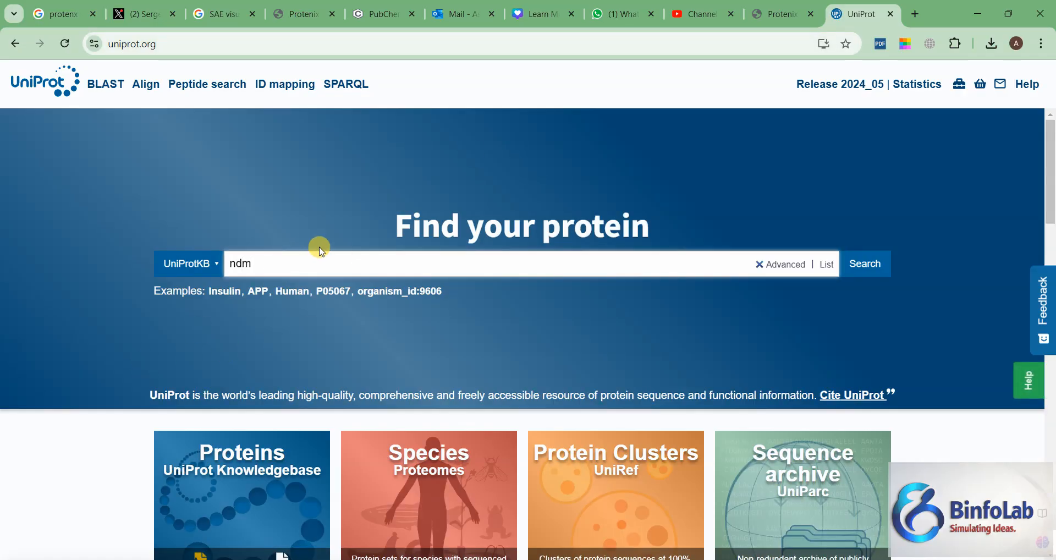
{"action": "key", "text": "Return"}
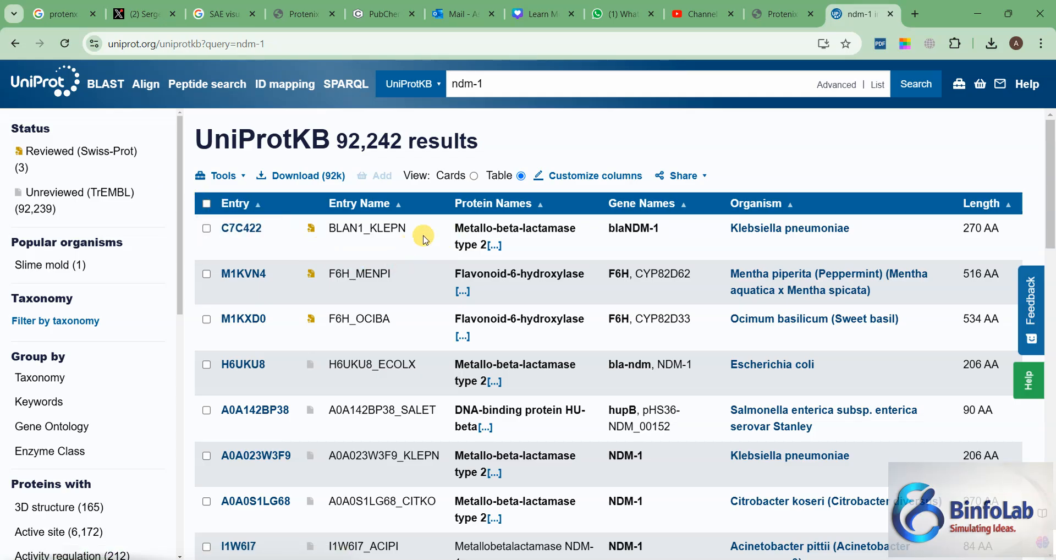
Step: Open the Klebsiella pneumoniae blaNDM-1 entry C7C422 and copy its protein sequence
{"action": "left_click", "coordinate": [242, 228]}
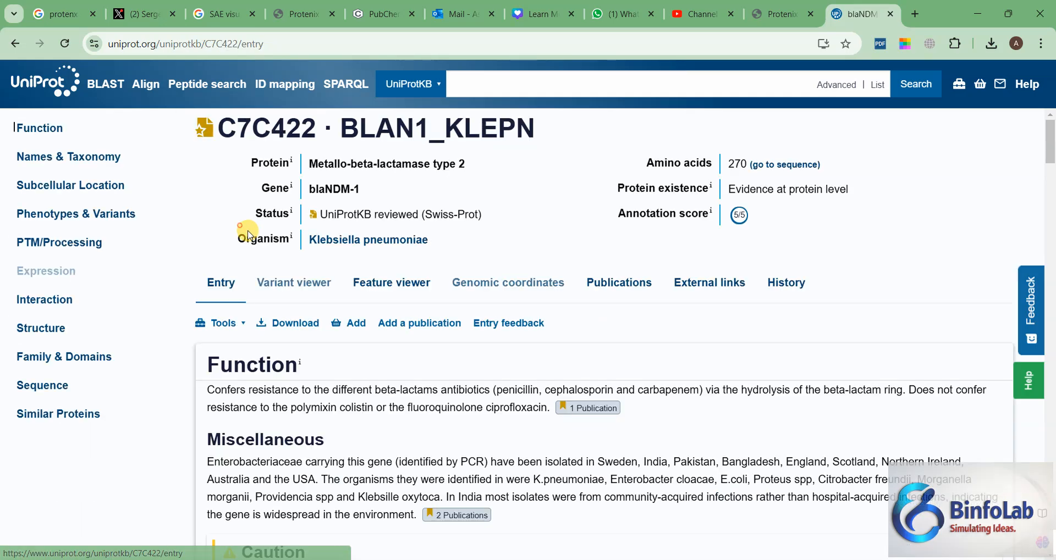
{"action": "left_click", "coordinate": [51, 385]}
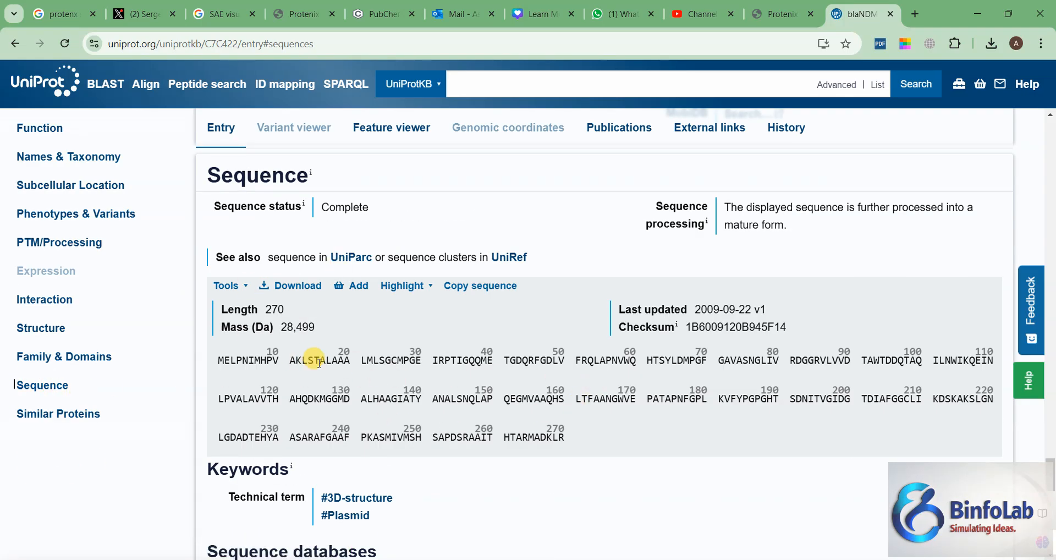
{"action": "left_click", "coordinate": [455, 286]}
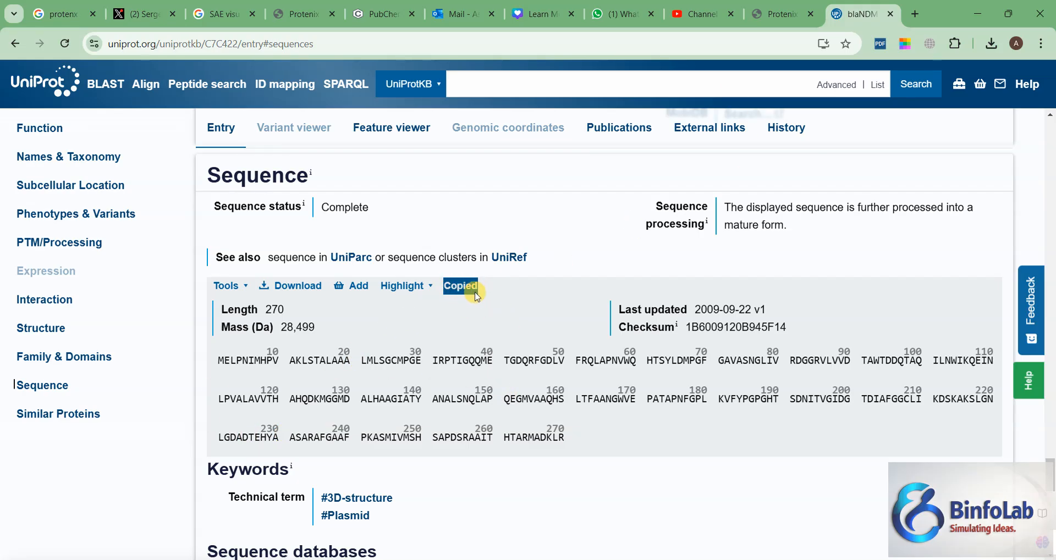
Step: Paste the copied protein sequence into Sequence 1 of the Protenix submission form
{"action": "left_click", "coordinate": [774, 14]}
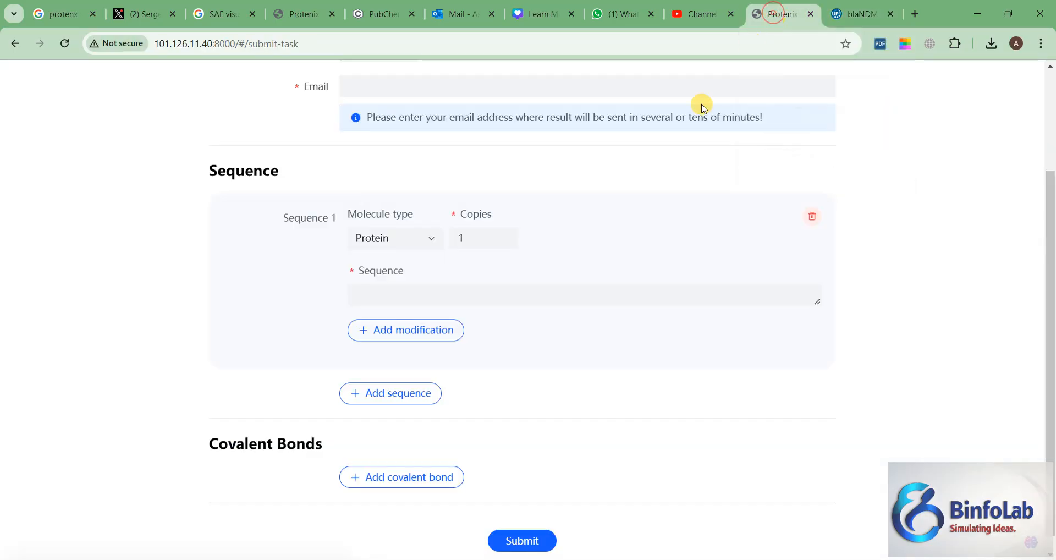
{"action": "left_click", "coordinate": [390, 296]}
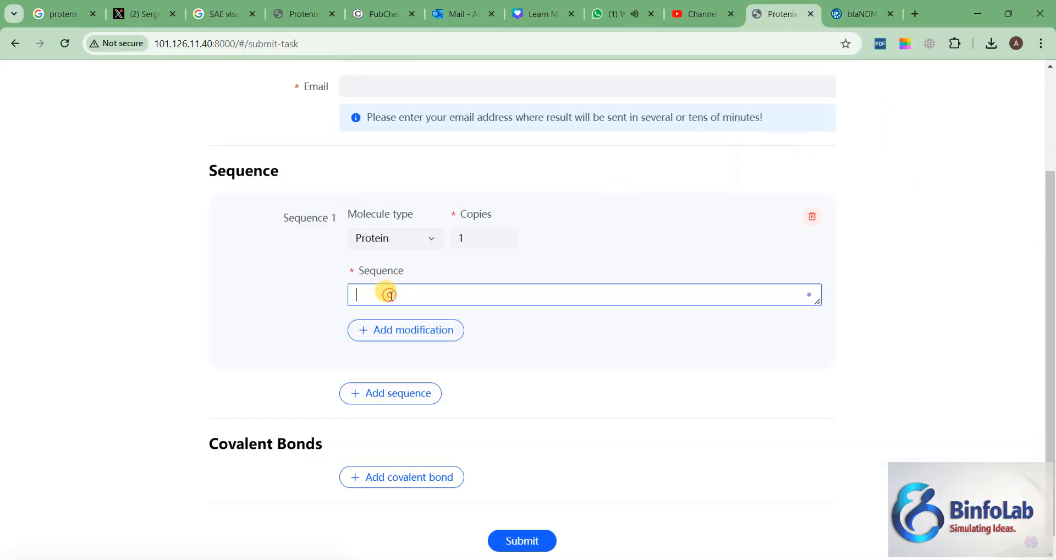
{"action": "key", "text": "ctrl+v"}
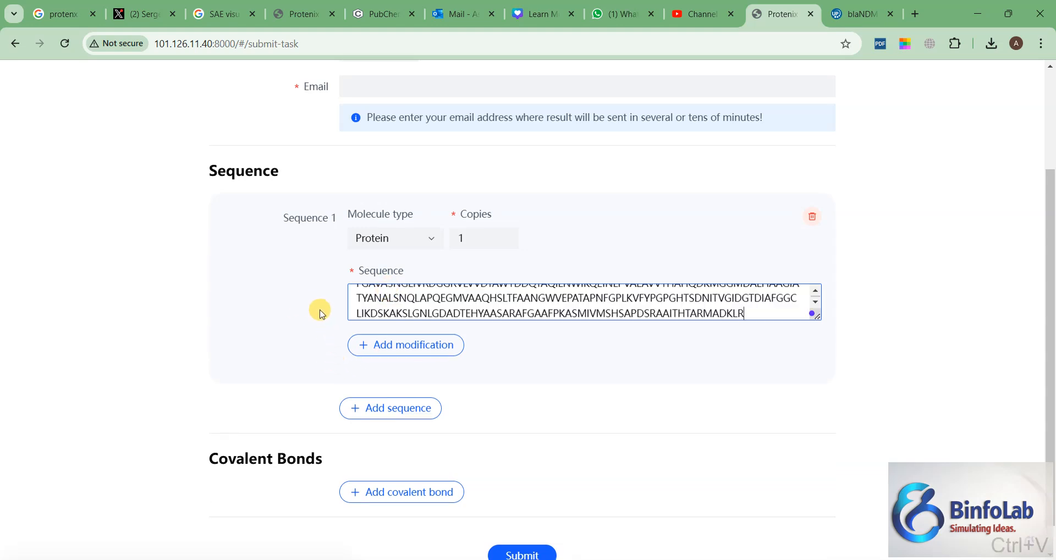
{"action": "scroll", "coordinate": [307, 304], "scroll_direction": "up", "scroll_amount": 1}
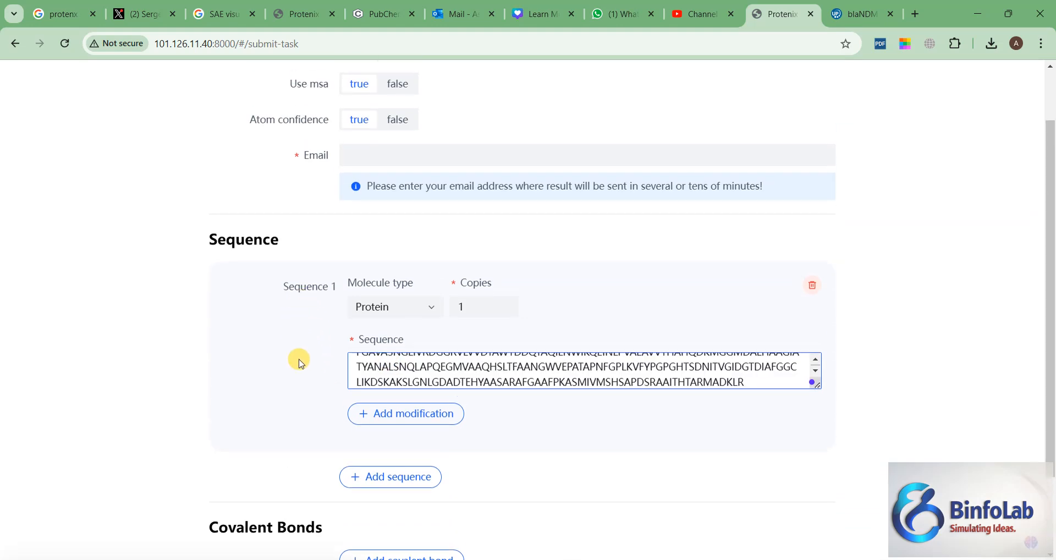
{"action": "left_click", "coordinate": [373, 419]}
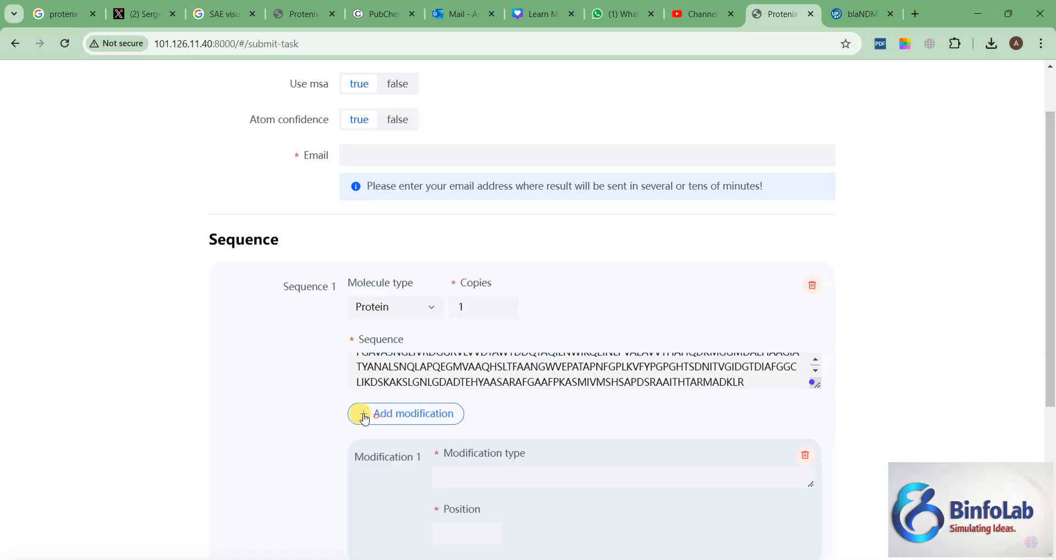
{"action": "scroll", "coordinate": [304, 398], "scroll_direction": "down", "scroll_amount": 1}
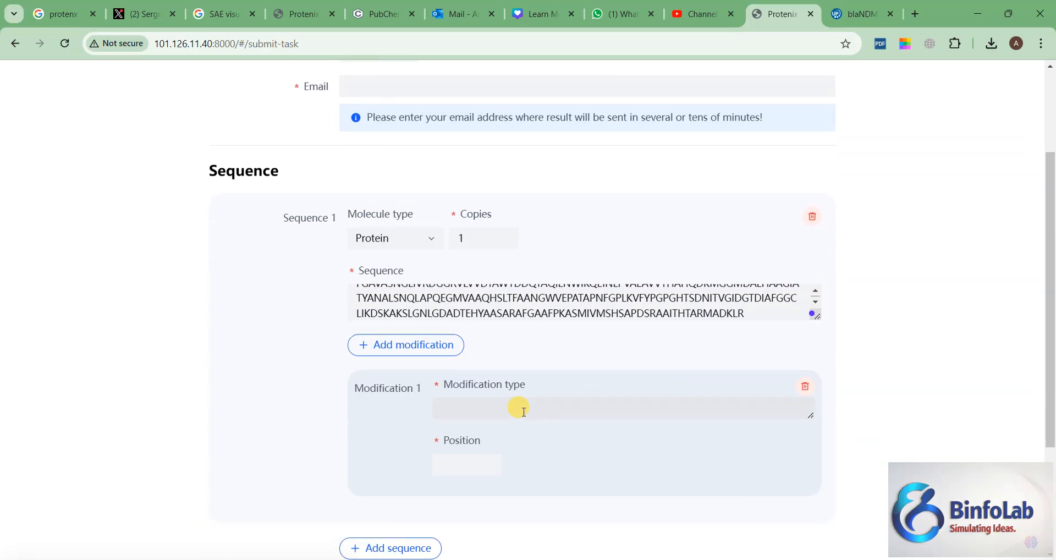
{"action": "left_click", "coordinate": [523, 411]}
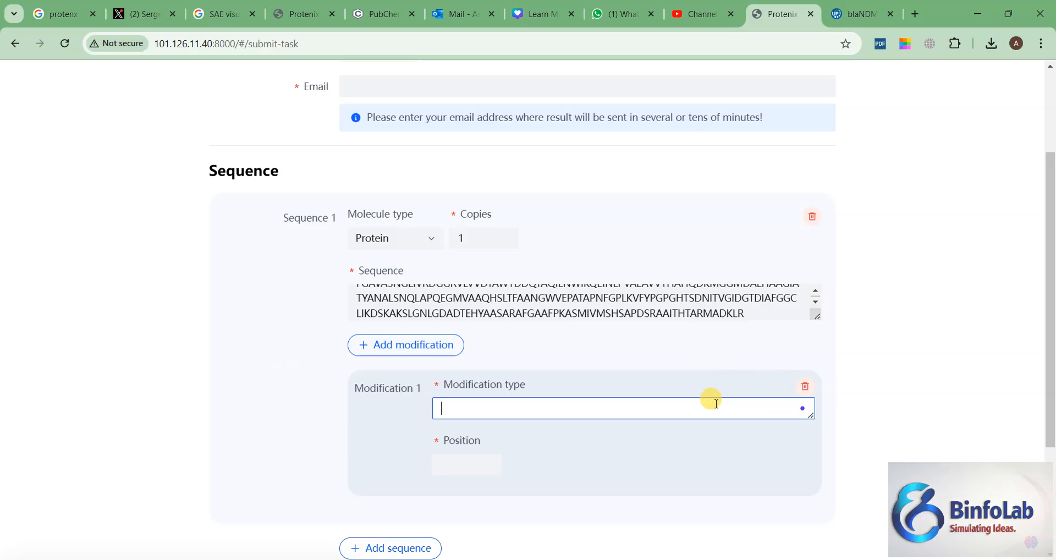
{"action": "left_click", "coordinate": [805, 386]}
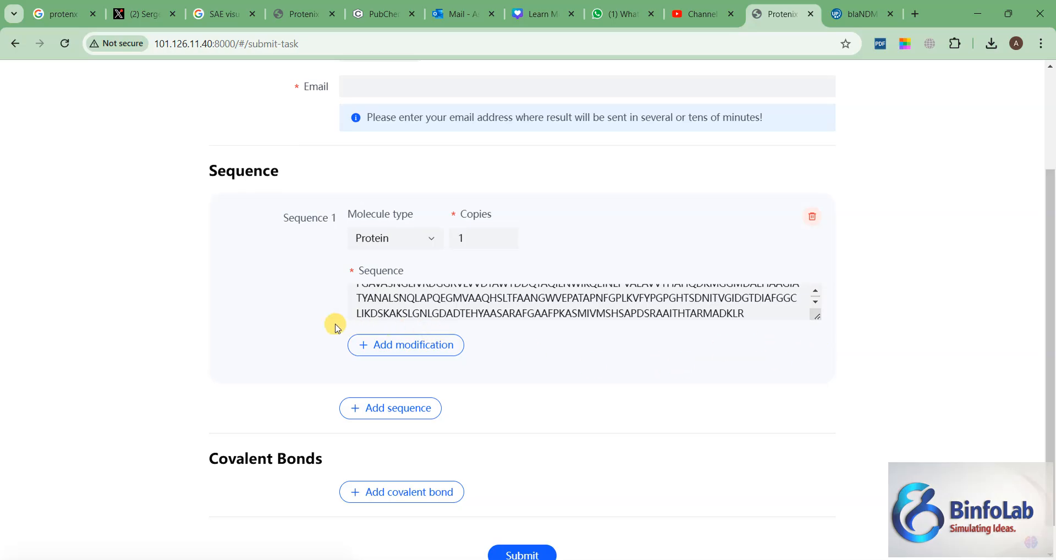
{"action": "left_click", "coordinate": [509, 235]}
{"action": "left_click", "coordinate": [510, 235]}
{"action": "left_click", "coordinate": [509, 235]}
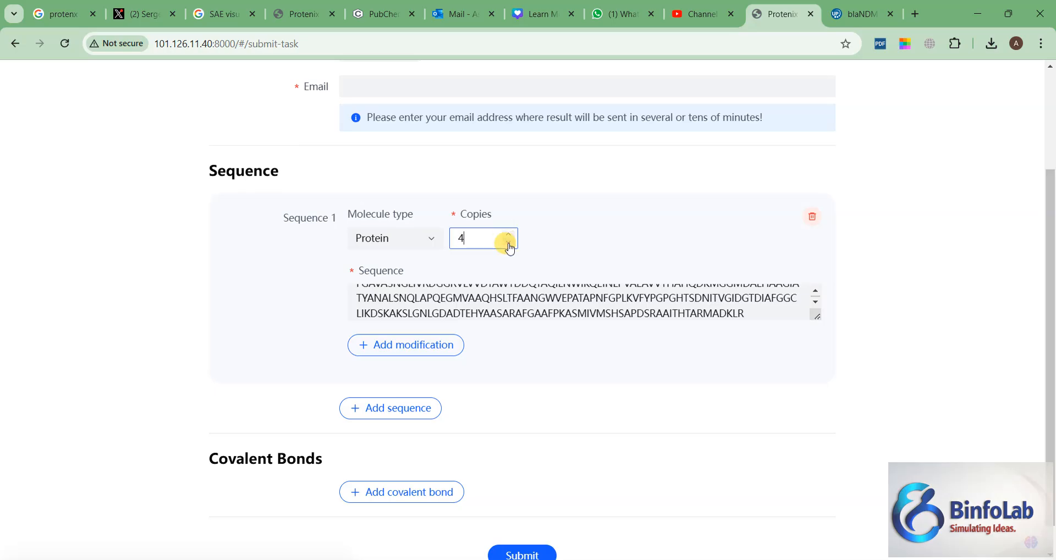
{"action": "left_click", "coordinate": [509, 244]}
{"action": "left_click", "coordinate": [509, 245]}
{"action": "left_click", "coordinate": [510, 244]}
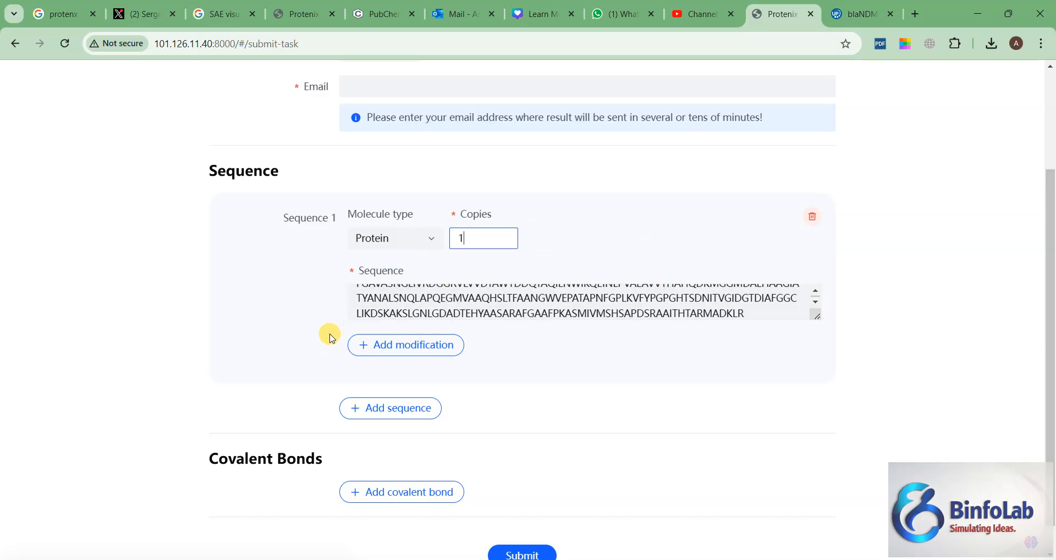
Step: Add a second sequence entry to the job with molecule type Ion and 2 copies
{"action": "scroll", "coordinate": [330, 336], "scroll_direction": "down", "scroll_amount": 1}
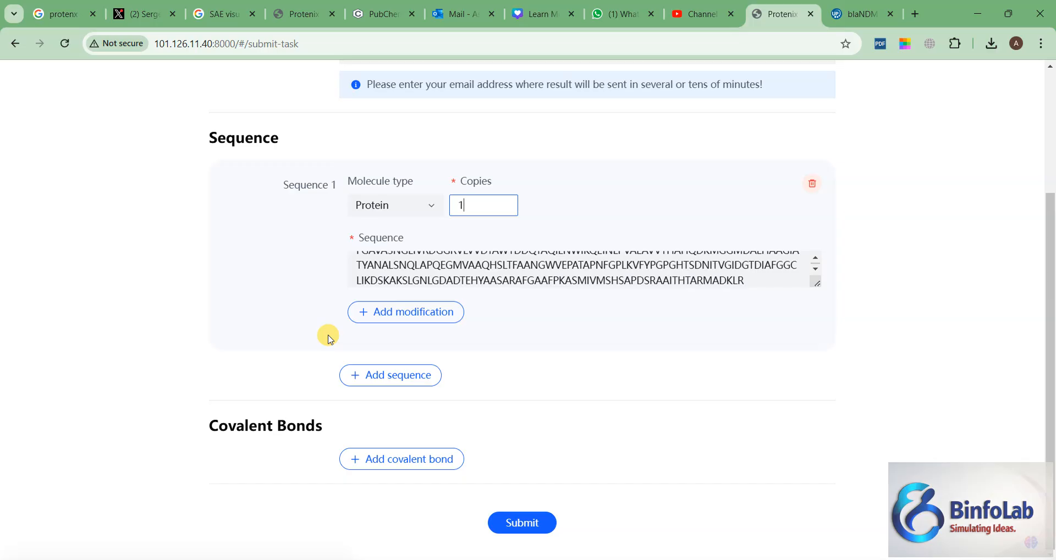
{"action": "left_click", "coordinate": [379, 383]}
{"action": "scroll", "coordinate": [190, 220], "scroll_direction": "up", "scroll_amount": 2}
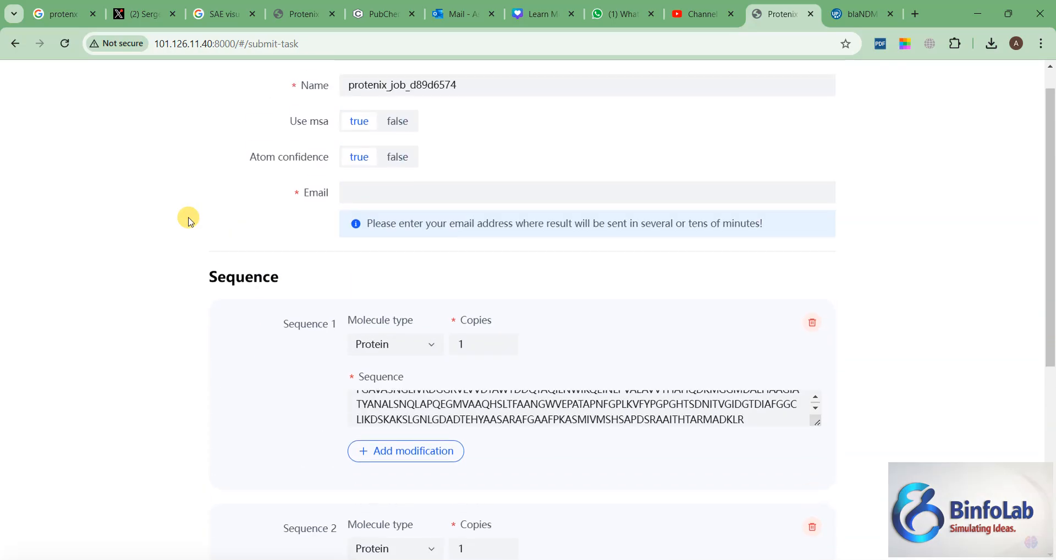
{"action": "scroll", "coordinate": [189, 221], "scroll_direction": "up", "scroll_amount": 1}
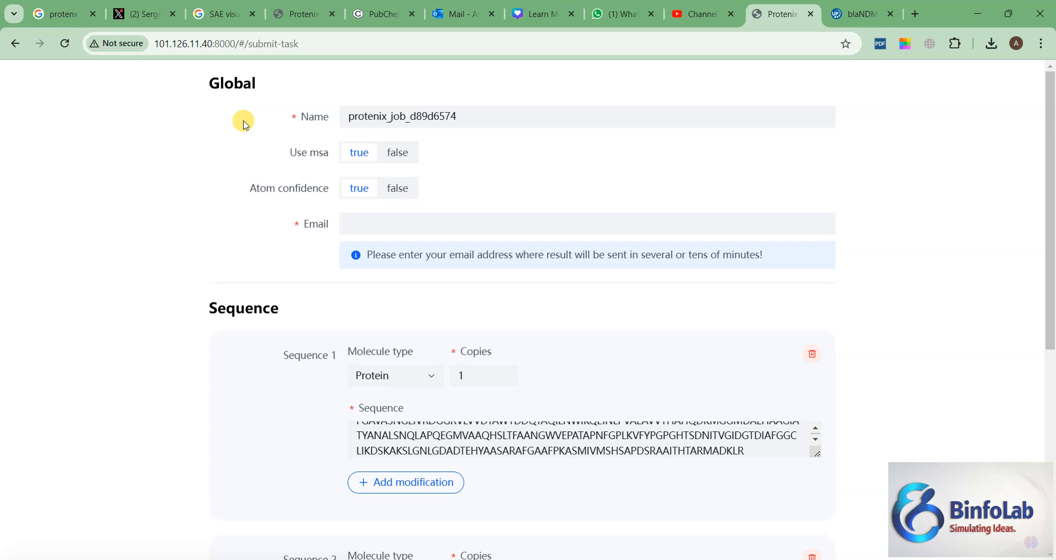
{"action": "scroll", "coordinate": [134, 330], "scroll_direction": "down", "scroll_amount": 4}
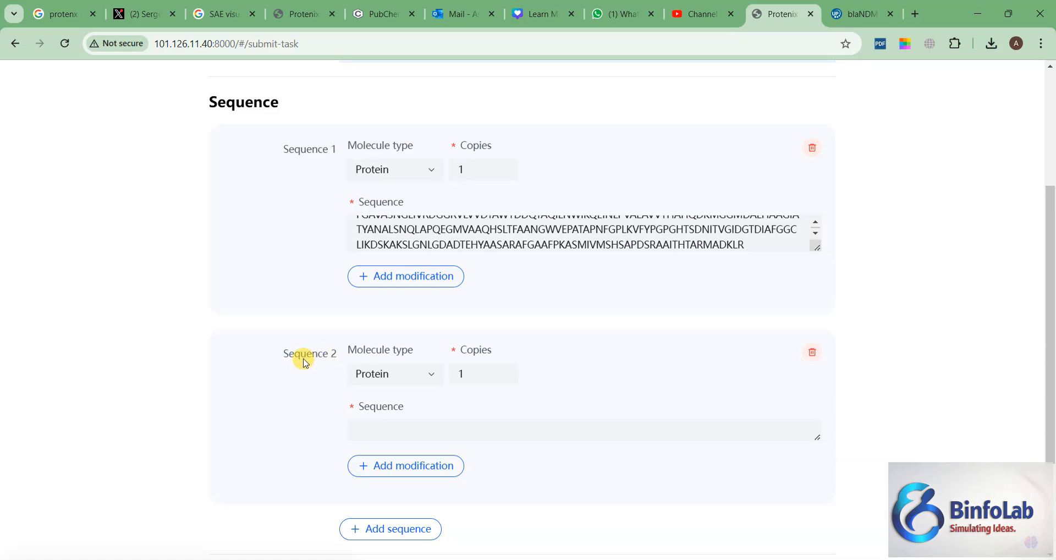
{"action": "left_click", "coordinate": [428, 374]}
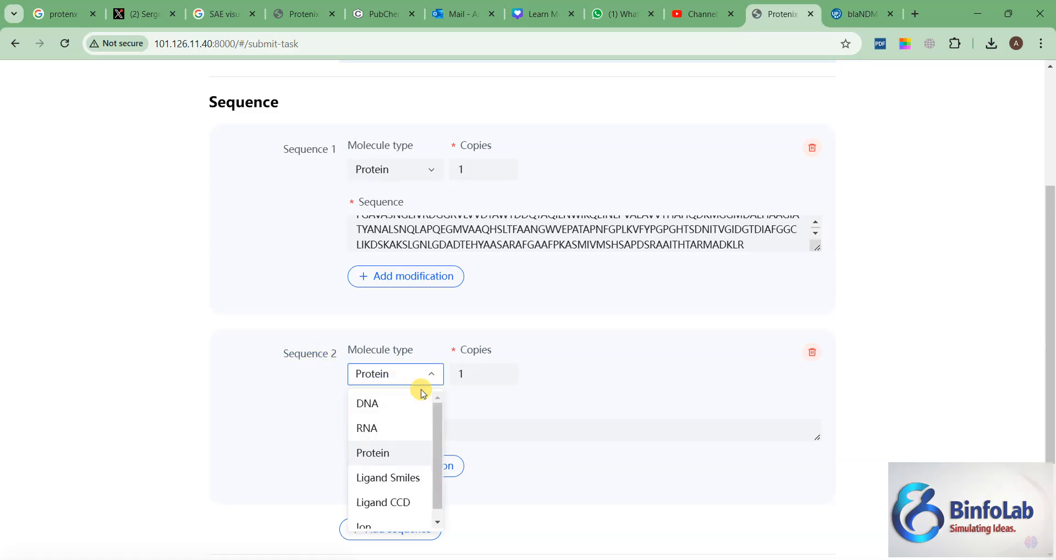
{"action": "left_click", "coordinate": [388, 520]}
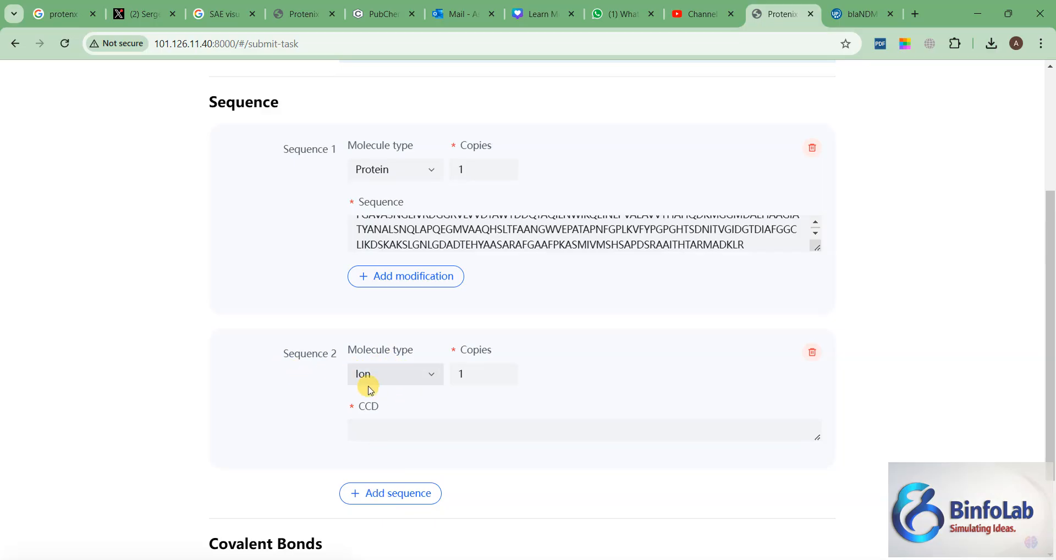
{"action": "left_click", "coordinate": [463, 372]}
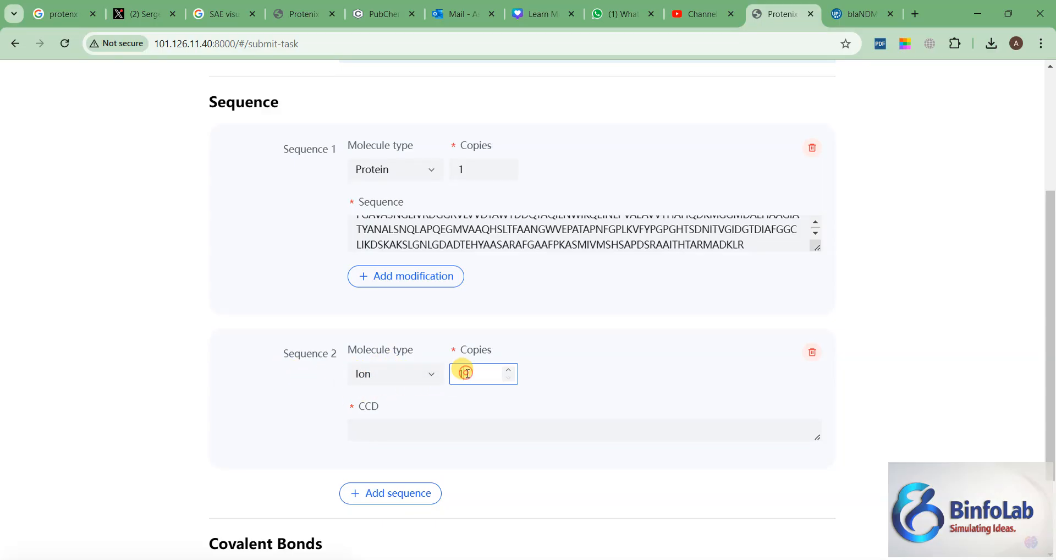
{"action": "left_click", "coordinate": [508, 371]}
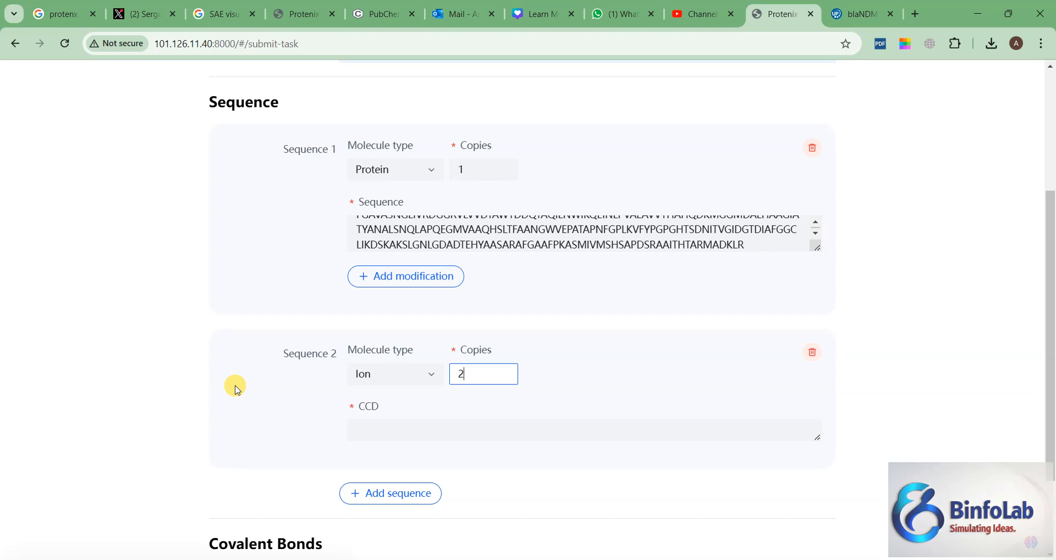
Step: Enter CCD_ZN as the CCD code of the ion in Sequence 2
{"action": "left_click", "coordinate": [398, 431]}
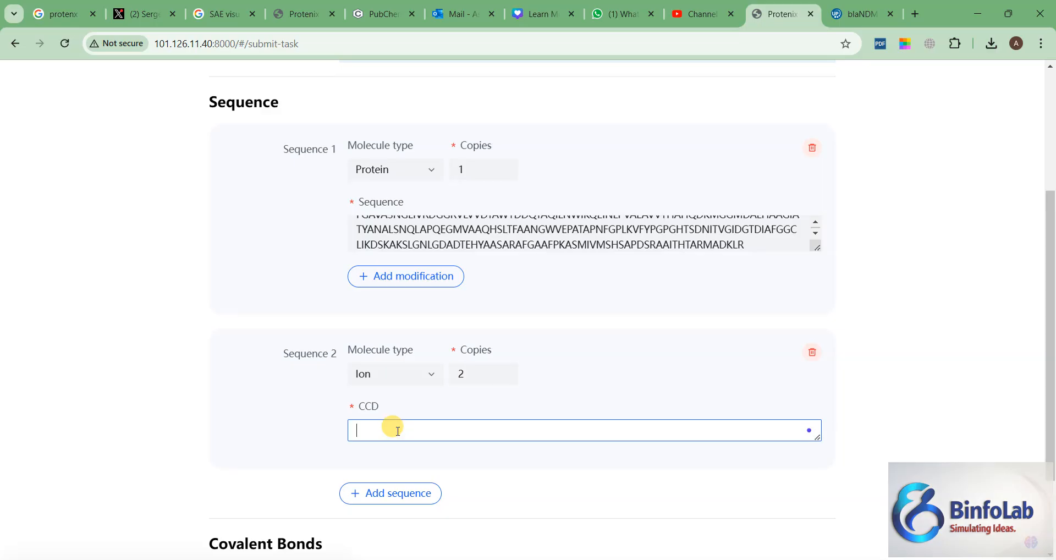
{"action": "type", "text": "ZN"}
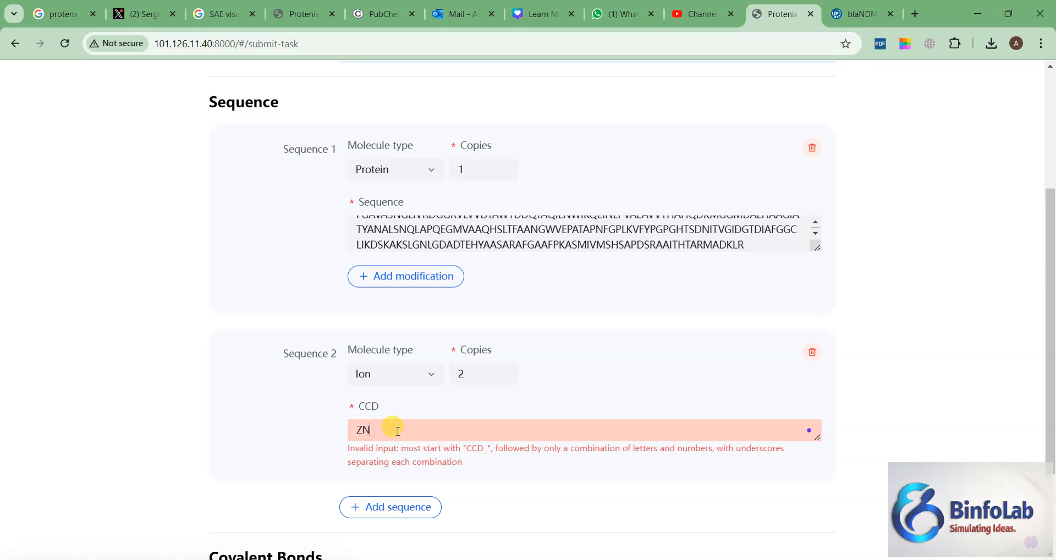
{"action": "type", "text": "CCD"}
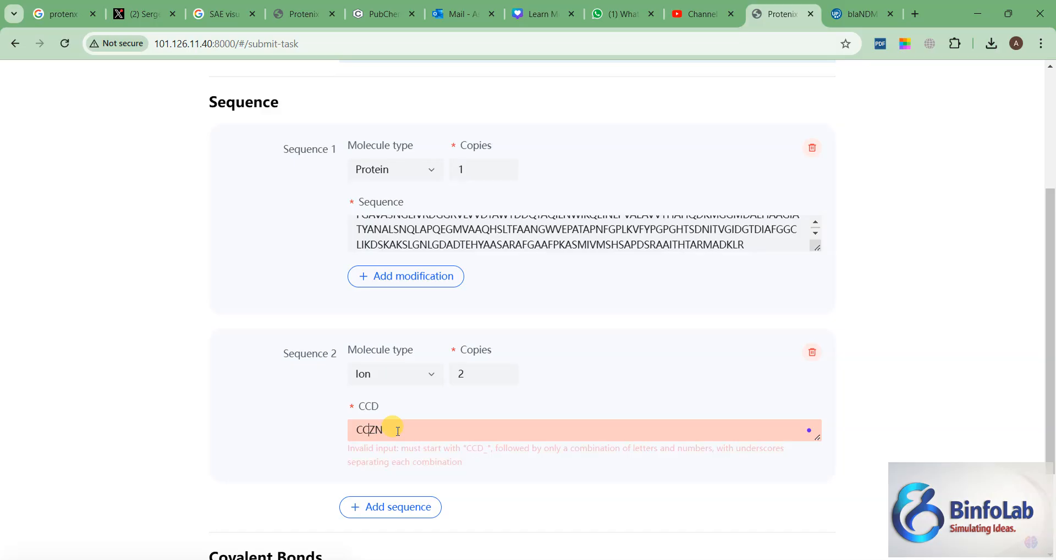
{"action": "type", "text": "_"}
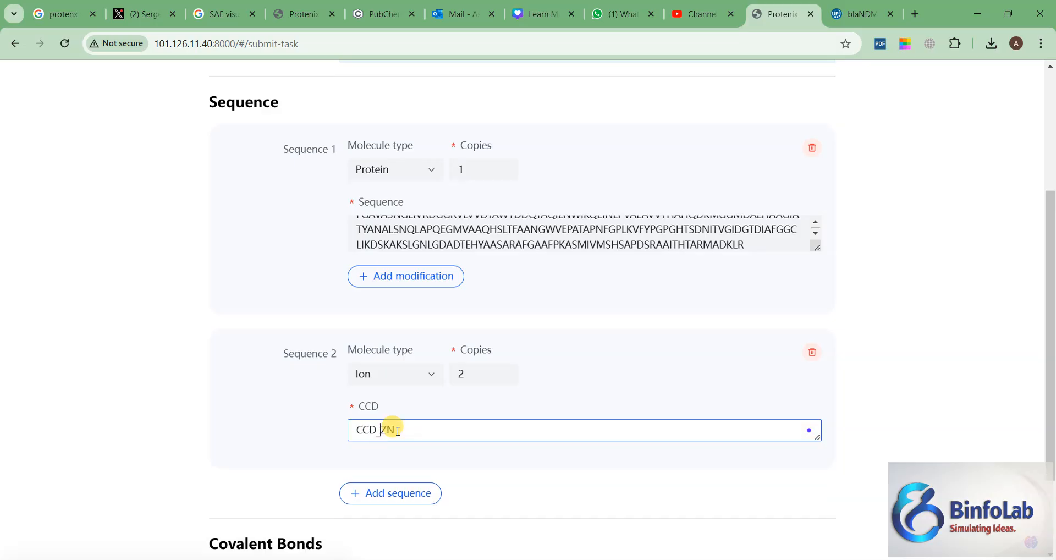
{"action": "left_click", "coordinate": [245, 387]}
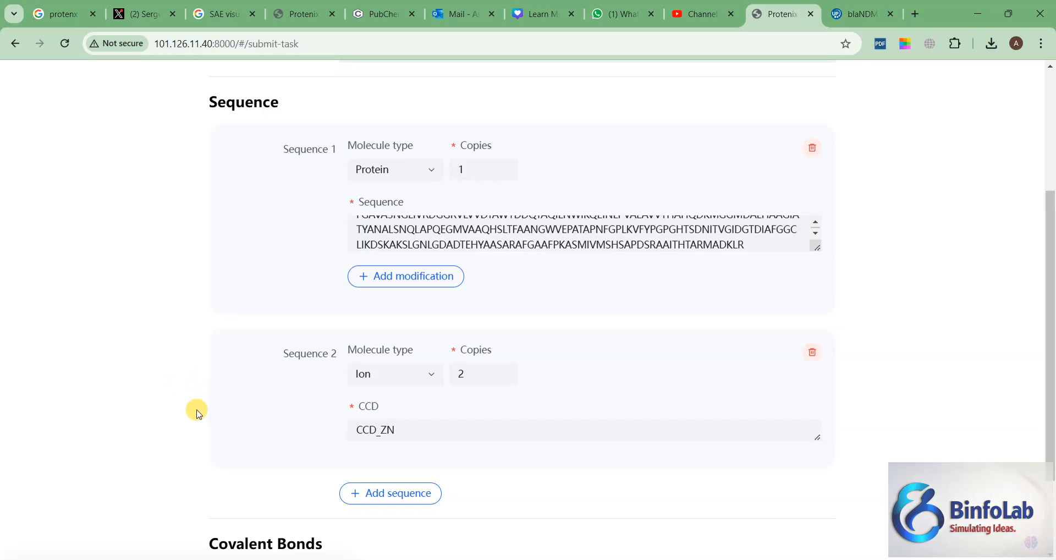
Step: Add a third sequence entry and set its molecule type to Ligand Smiles
{"action": "scroll", "coordinate": [195, 409], "scroll_direction": "up", "scroll_amount": 1}
{"action": "scroll", "coordinate": [197, 408], "scroll_direction": "down", "scroll_amount": 1}
{"action": "left_click", "coordinate": [375, 495]}
{"action": "scroll", "coordinate": [125, 432], "scroll_direction": "down", "scroll_amount": 2}
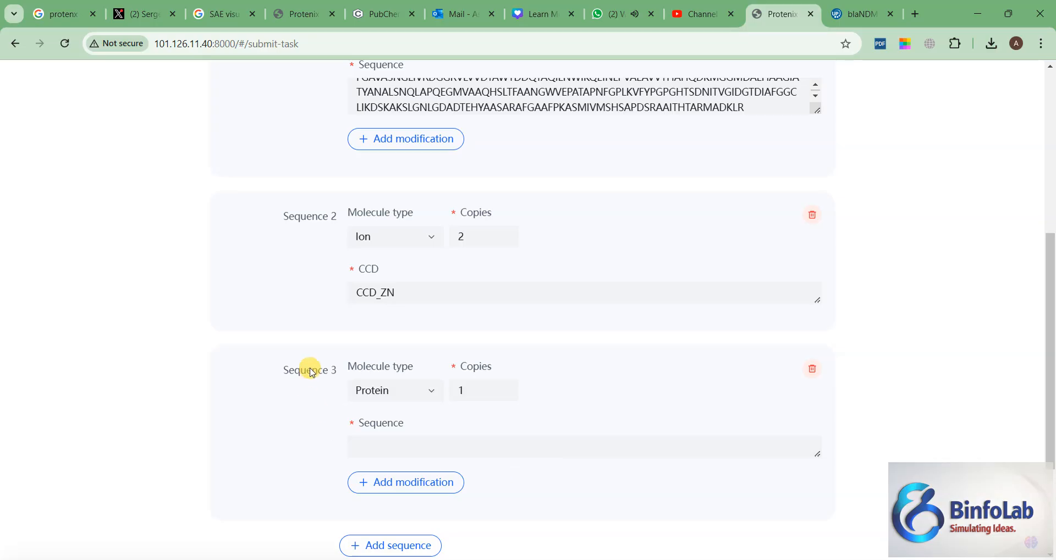
{"action": "scroll", "coordinate": [248, 374], "scroll_direction": "down", "scroll_amount": 1}
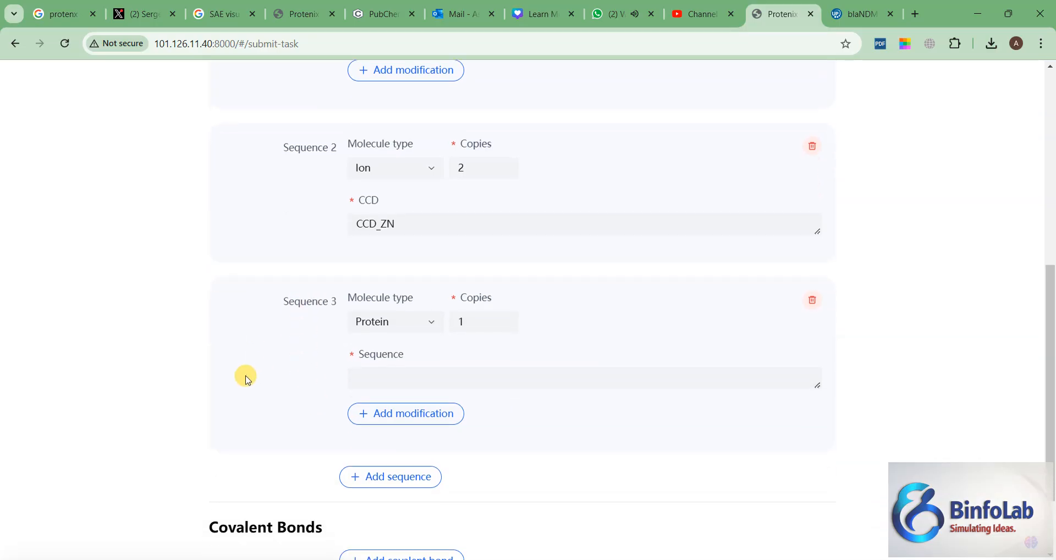
{"action": "left_click", "coordinate": [432, 330]}
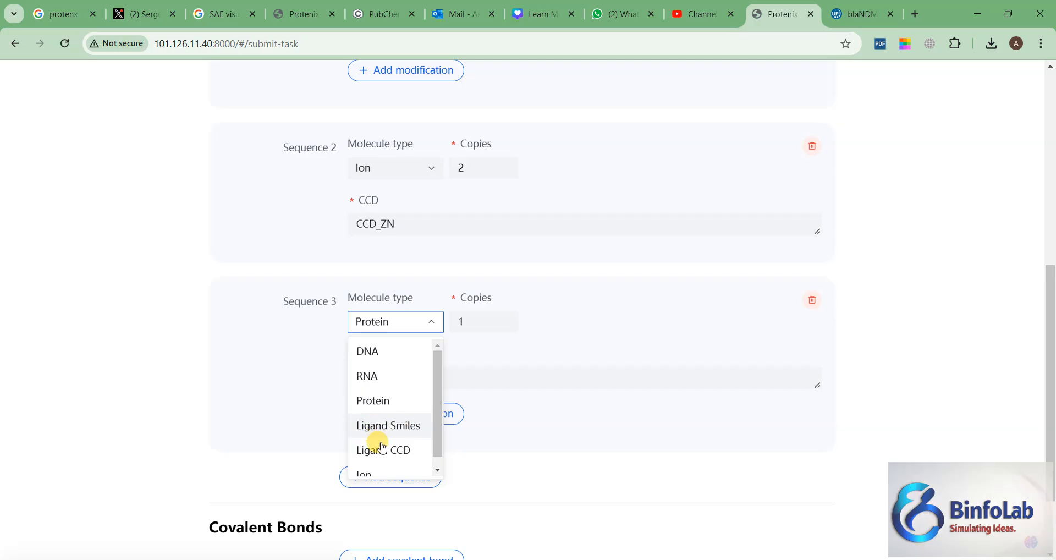
{"action": "left_click", "coordinate": [409, 433]}
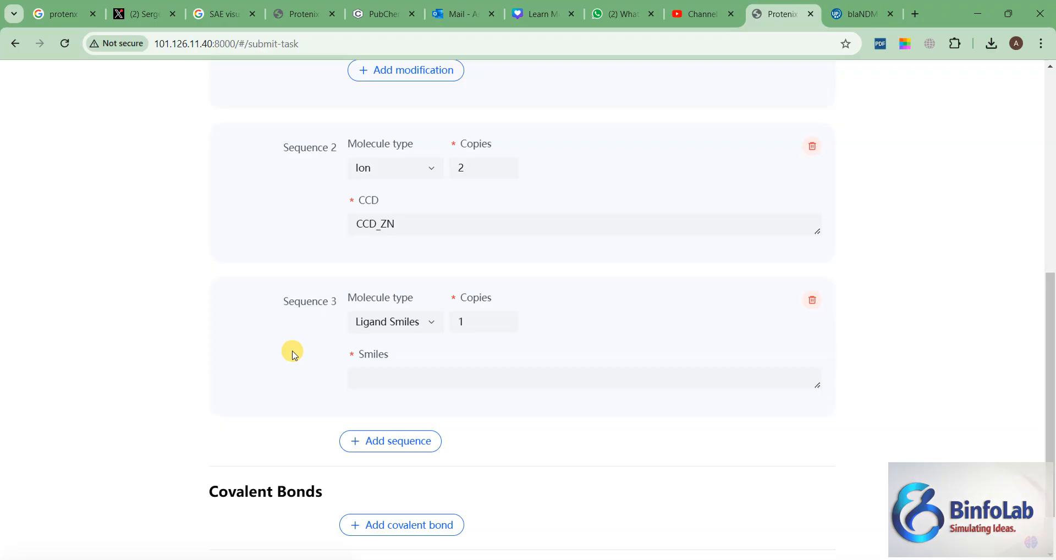
Step: Open PubChem in the browser tab that holds the UniProt entry and search for ibuprofen
{"action": "scroll", "coordinate": [293, 355], "scroll_direction": "up", "scroll_amount": 5}
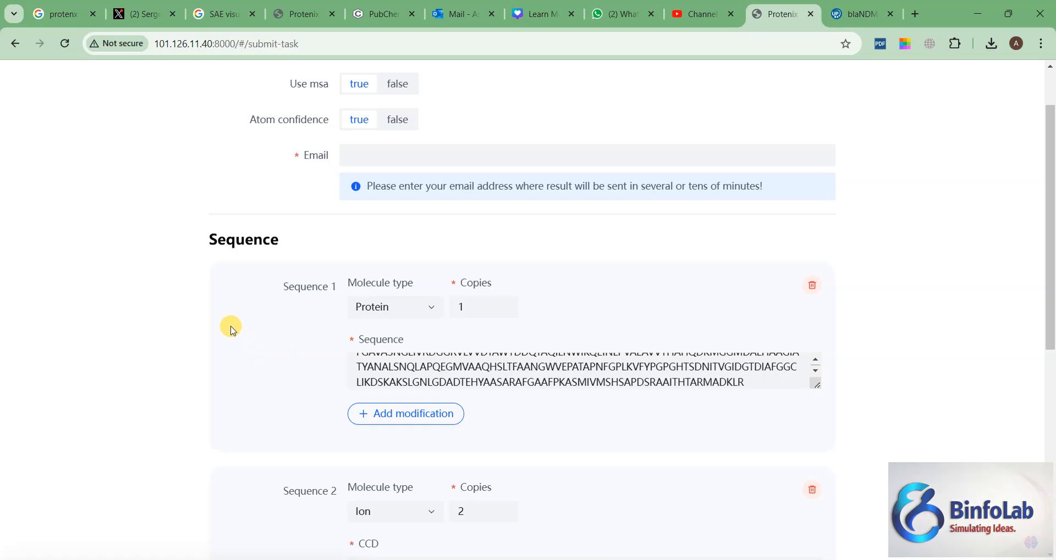
{"action": "scroll", "coordinate": [232, 329], "scroll_direction": "down", "scroll_amount": 5}
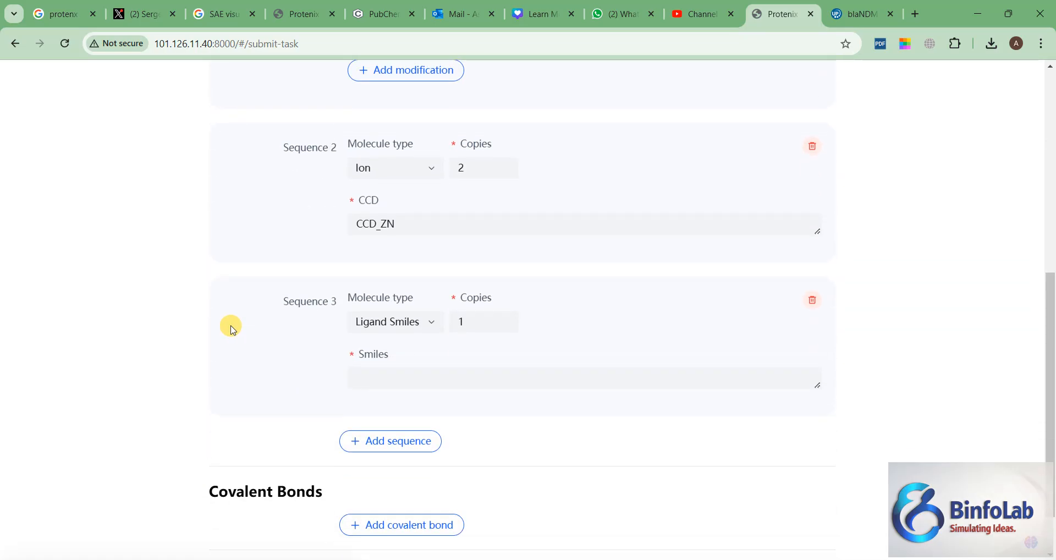
{"action": "left_click", "coordinate": [874, 16]}
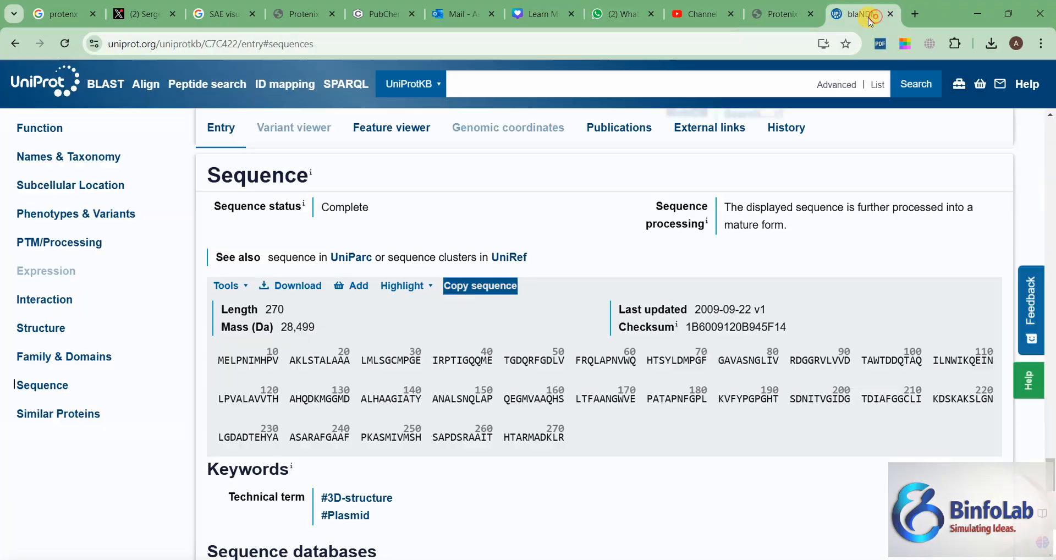
{"action": "left_click", "coordinate": [663, 43]}
{"action": "type", "text": "pubchem.ncbi.nlm.nih.gov"}
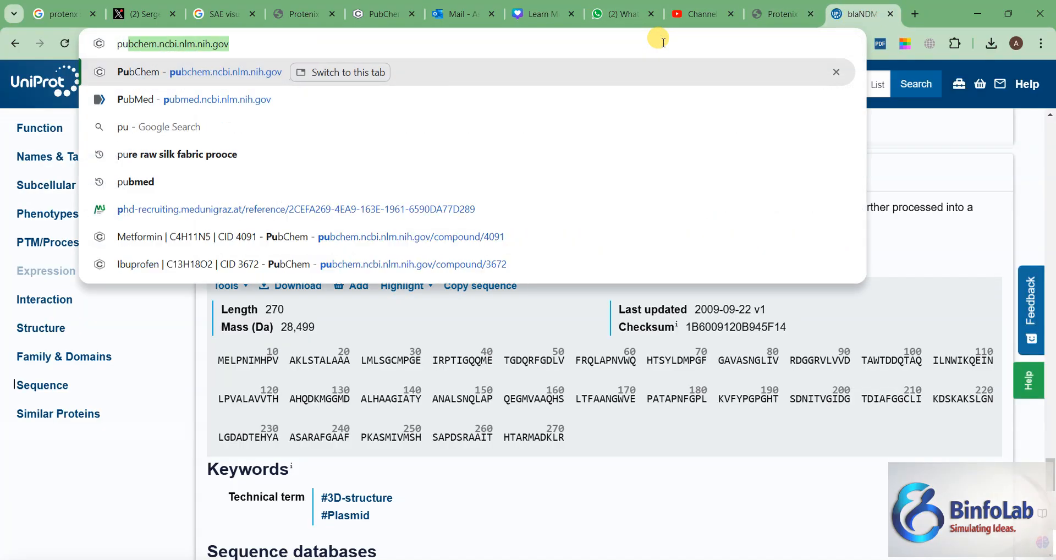
{"action": "key", "text": "Return"}
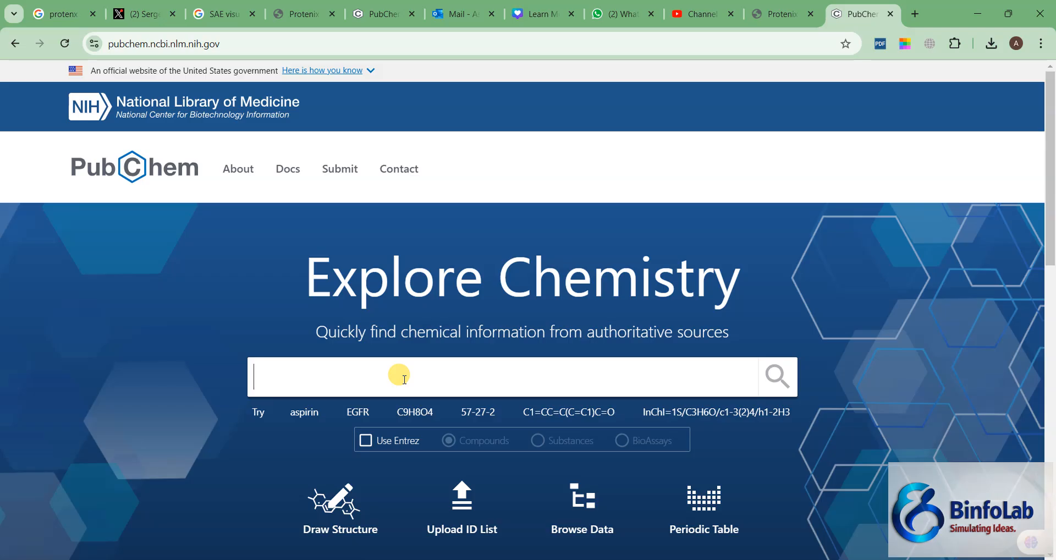
{"action": "type", "text": "ibupr"}
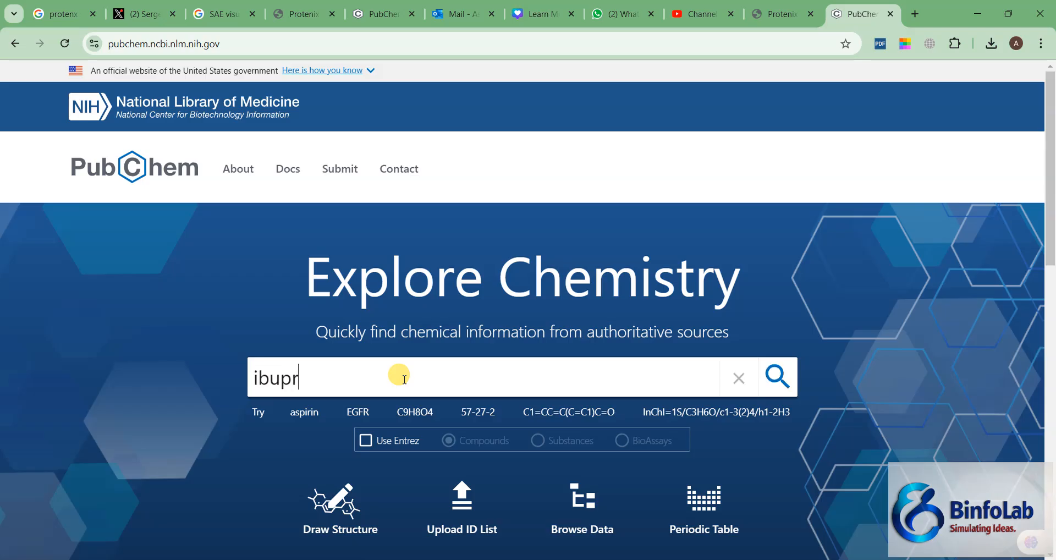
{"action": "type", "text": "ofen"}
{"action": "key", "text": "Return"}
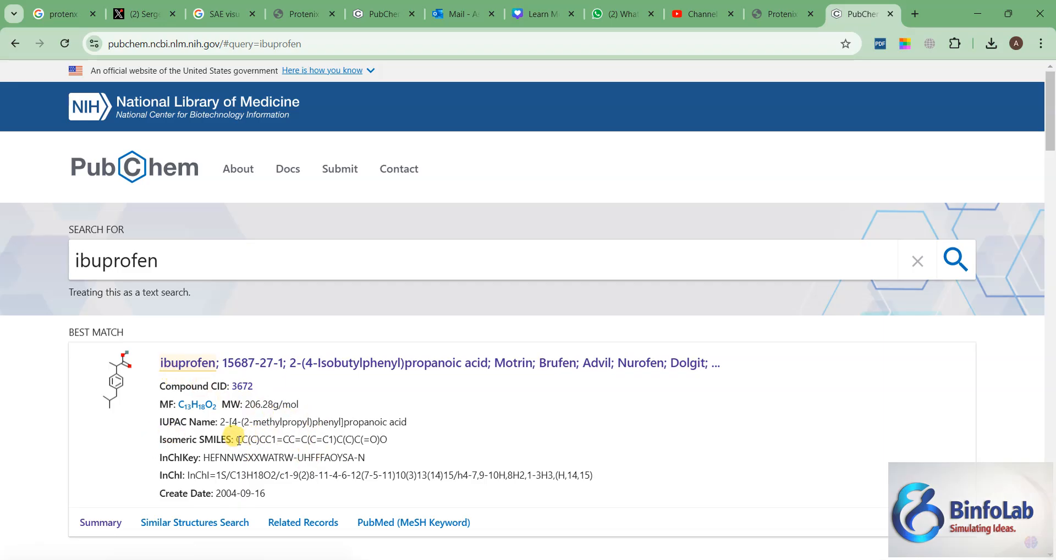
Step: Copy ibuprofen's isomeric SMILES from the PubChem best match and paste it into Sequence 3 of the Protenix form
{"action": "left_click_drag", "start_coordinate": [238, 440], "coordinate": [386, 439]}
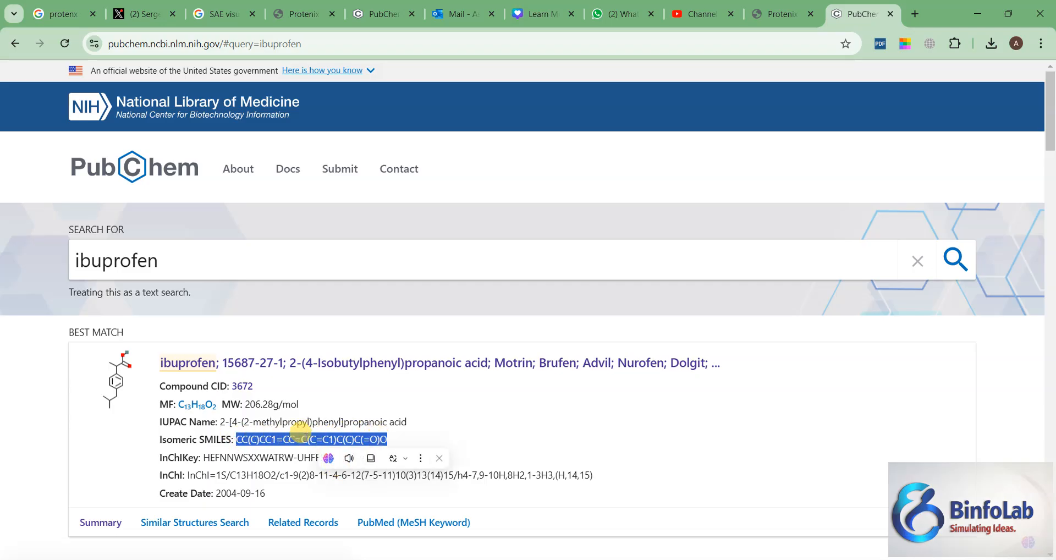
{"action": "key", "text": "ctrl+c"}
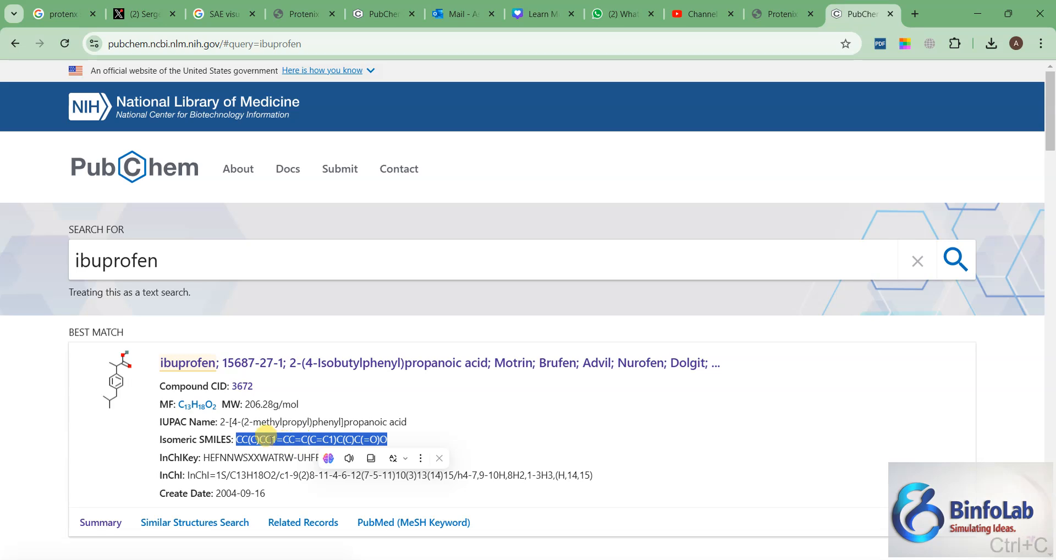
{"action": "left_click", "coordinate": [782, 14]}
{"action": "left_click", "coordinate": [396, 379]}
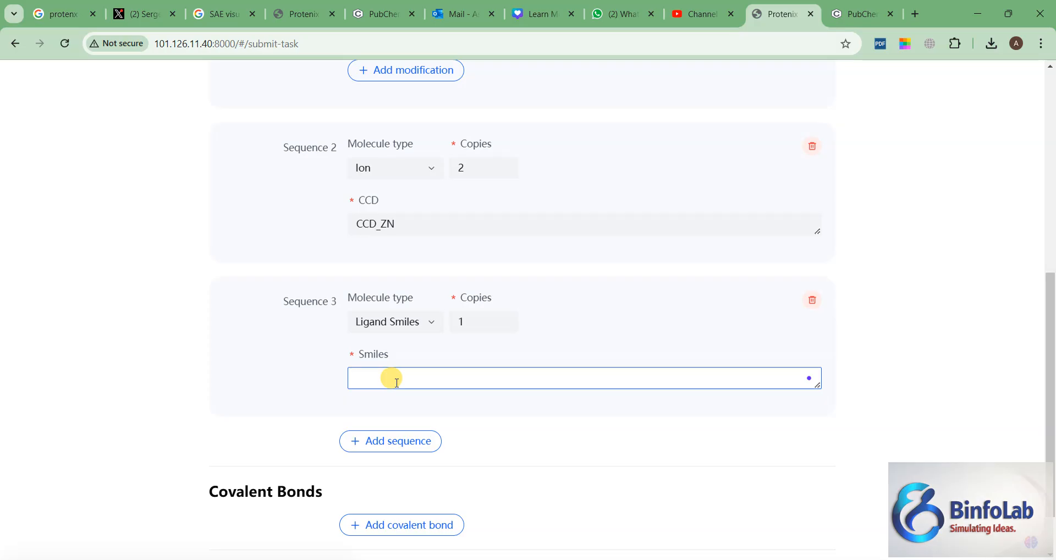
{"action": "key", "text": "ctrl+v"}
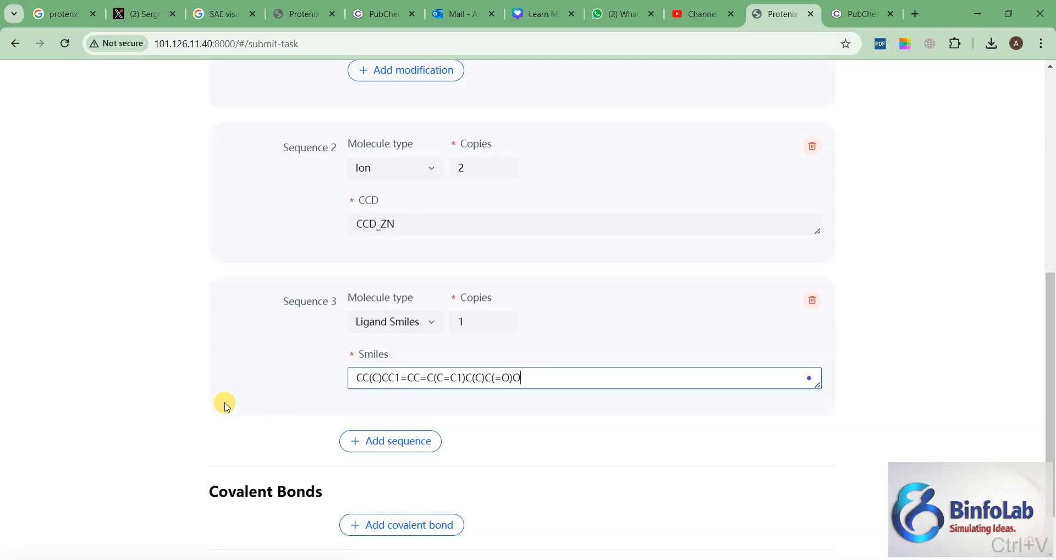
Step: Clear the SMILES string from the ligand entry in Sequence 3
{"action": "key", "text": "BackSpace"}
{"action": "key", "text": "BackSpace"}
{"action": "key", "text": "BackSpace"}
{"action": "key", "text": "BackSpace"}
{"action": "key", "text": "BackSpace"}
{"action": "key", "text": "BackSpace"}
{"action": "key", "text": "BackSpace"}
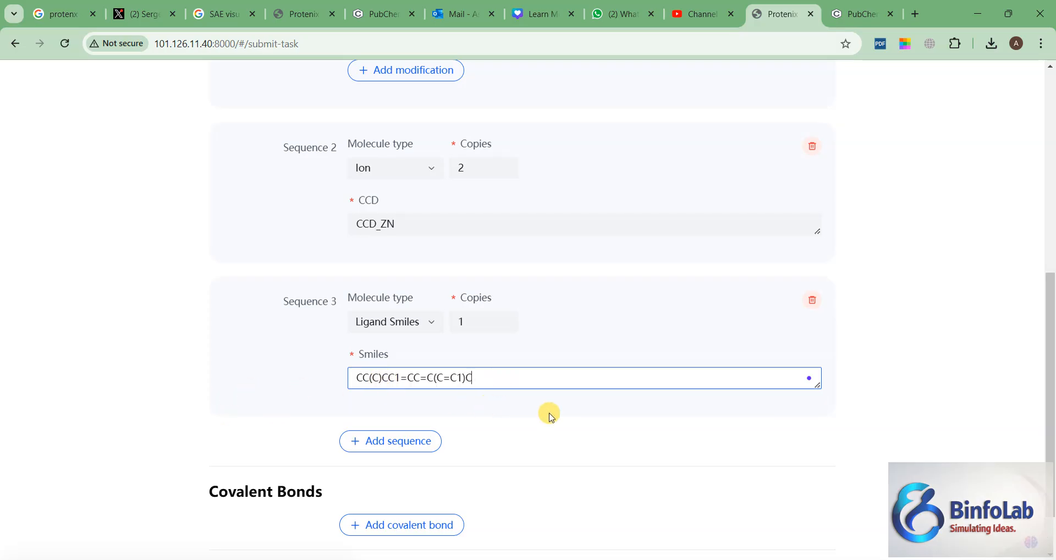
{"action": "key", "text": "BackSpace"}
{"action": "key", "text": "BackSpace"}
{"action": "key", "text": "BackSpace"}
{"action": "key", "text": "BackSpace"}
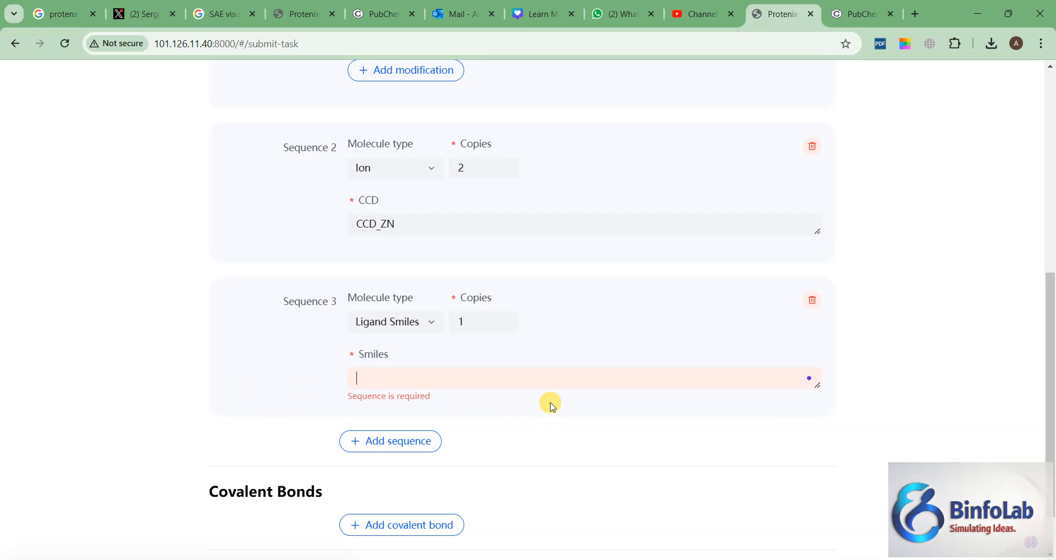
Step: Return to PubChem, copy the isomeric SMILES of ibuprofen again and paste it into the empty Smiles field of Sequence 3 in Protenix
{"action": "left_click", "coordinate": [855, 14]}
{"action": "left_click", "coordinate": [465, 432]}
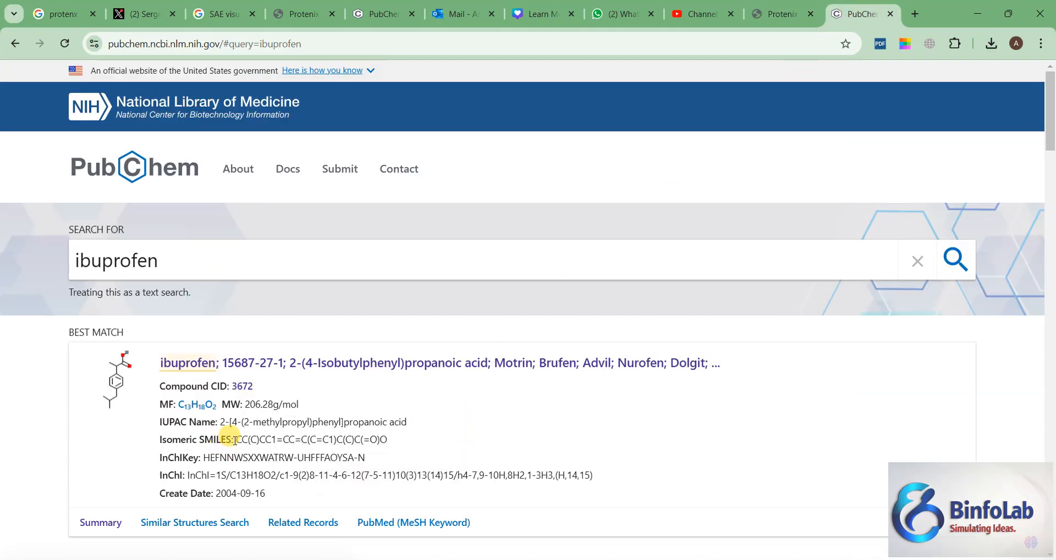
{"action": "left_click_drag", "start_coordinate": [239, 440], "coordinate": [443, 442]}
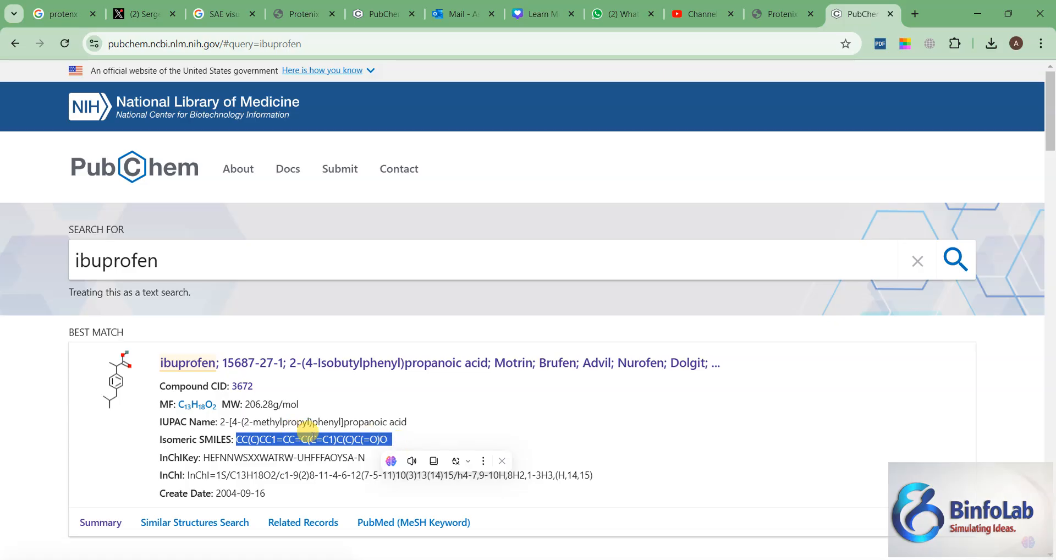
{"action": "key", "text": "ctrl+c"}
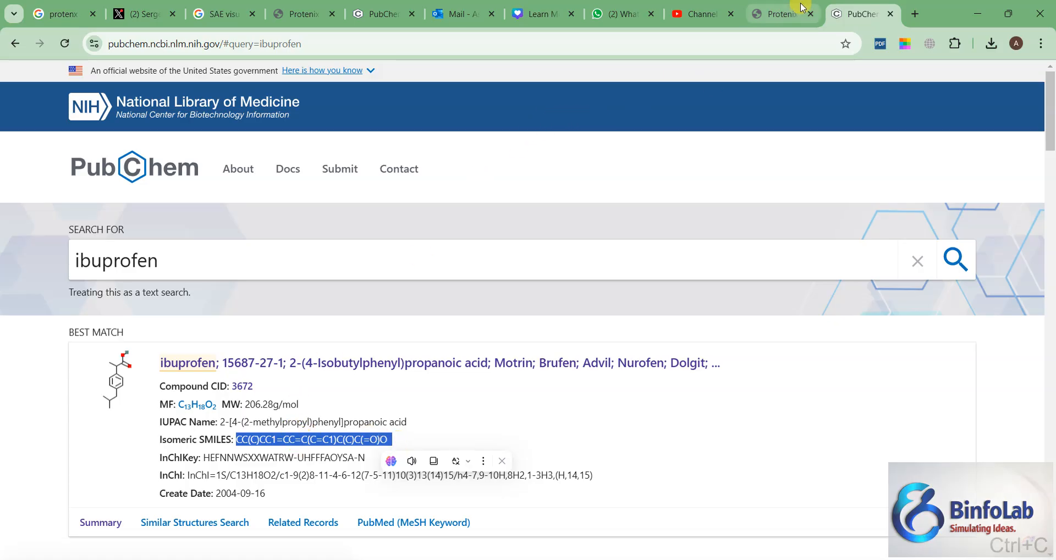
{"action": "left_click", "coordinate": [777, 14]}
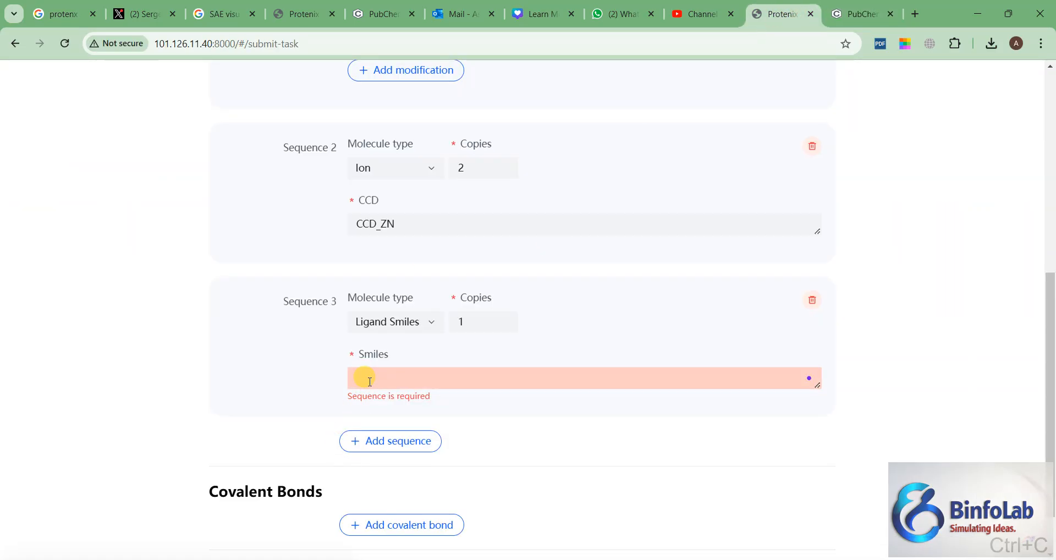
{"action": "key", "text": "ctrl+v"}
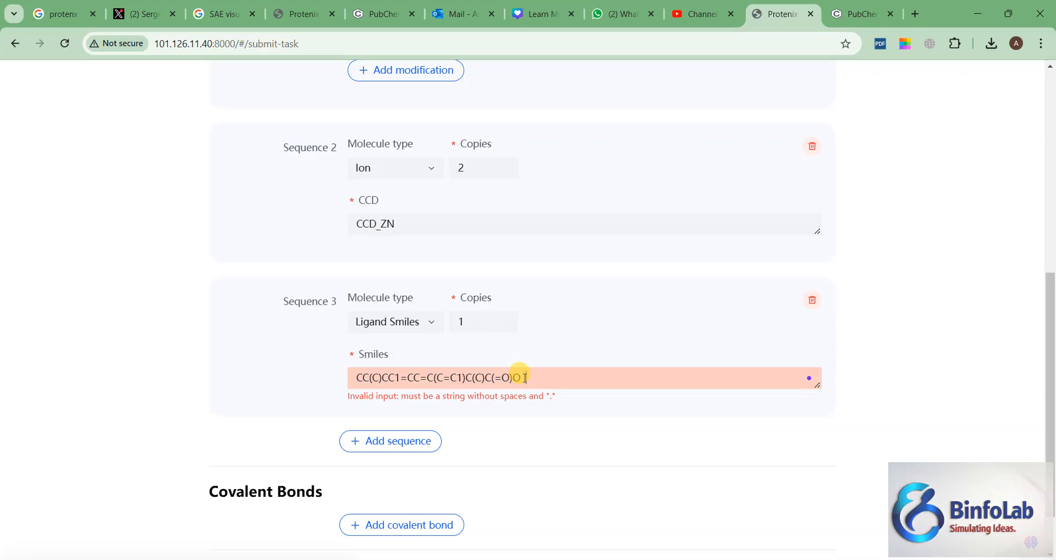
Step: Check the ibuprofen SMILES in PubChem and remove the trailing space from the Sequence 3 Smiles string in Protenix
{"action": "left_click", "coordinate": [862, 14]}
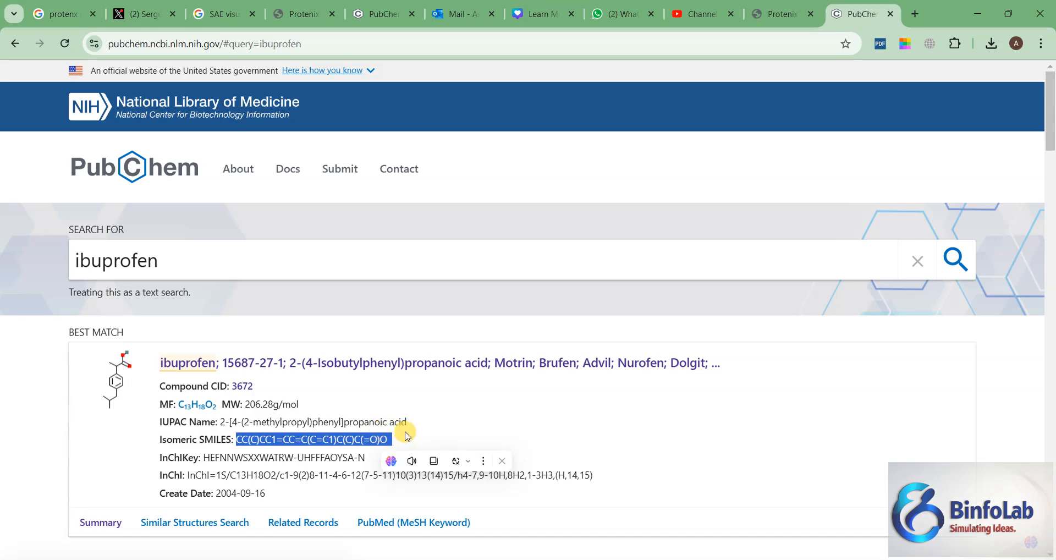
{"action": "left_click", "coordinate": [767, 26]}
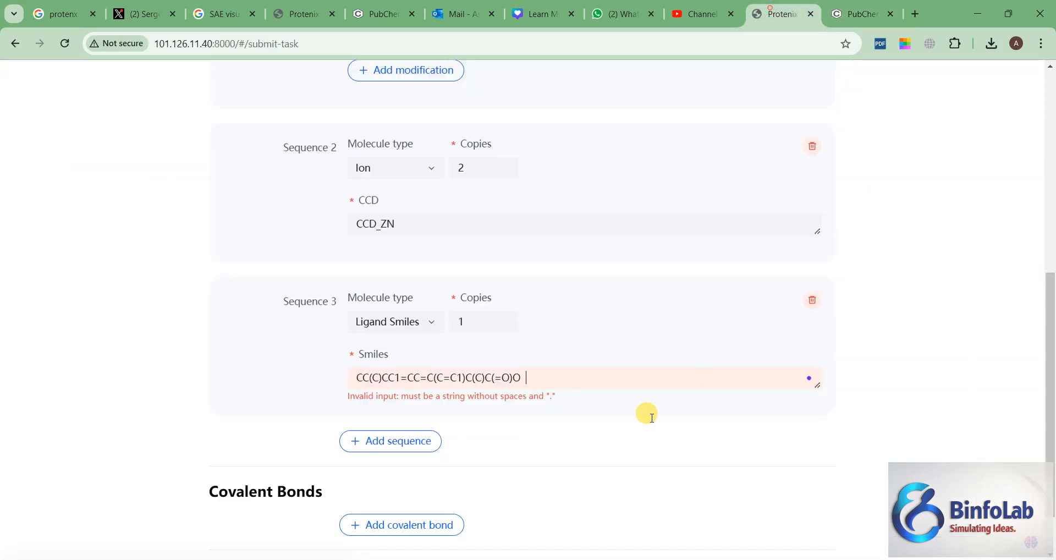
{"action": "left_click", "coordinate": [600, 451]}
{"action": "key", "text": "BackSpace"}
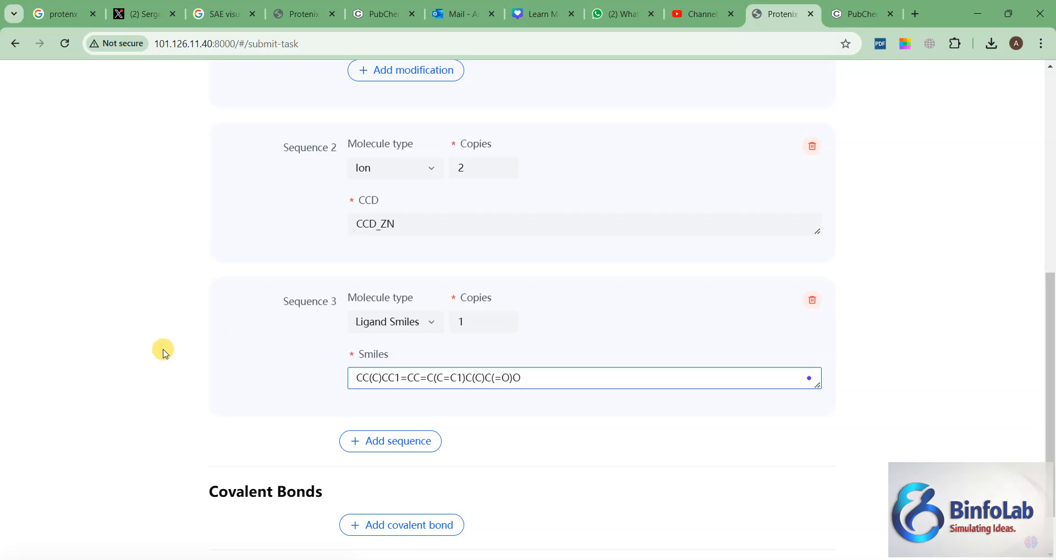
Step: Add an empty covalent bond entry to examine its fields, and delete it
{"action": "scroll", "coordinate": [192, 338], "scroll_direction": "up", "scroll_amount": 5}
{"action": "scroll", "coordinate": [191, 348], "scroll_direction": "down", "scroll_amount": 1}
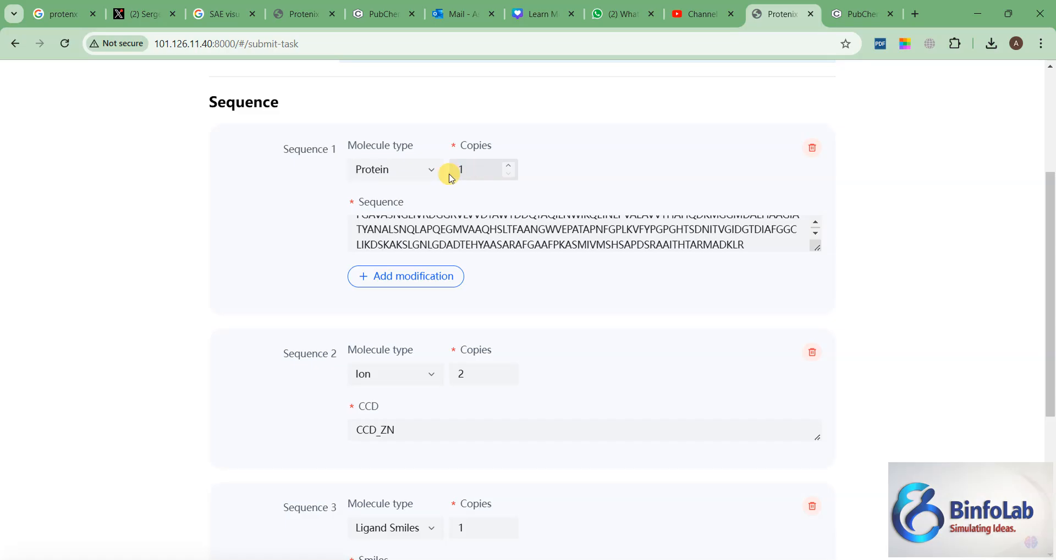
{"action": "scroll", "coordinate": [242, 394], "scroll_direction": "down", "scroll_amount": 3}
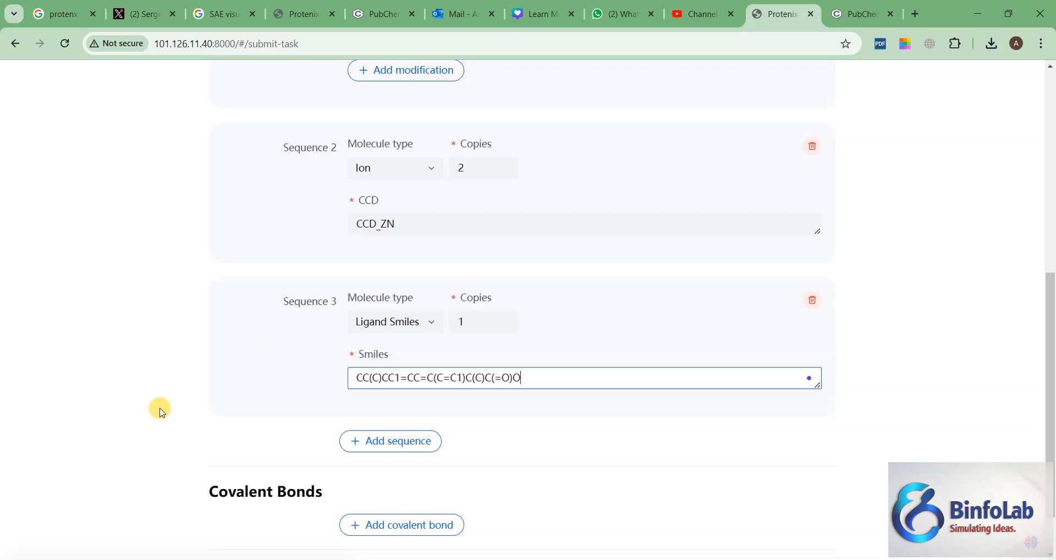
{"action": "scroll", "coordinate": [120, 399], "scroll_direction": "down", "scroll_amount": 1}
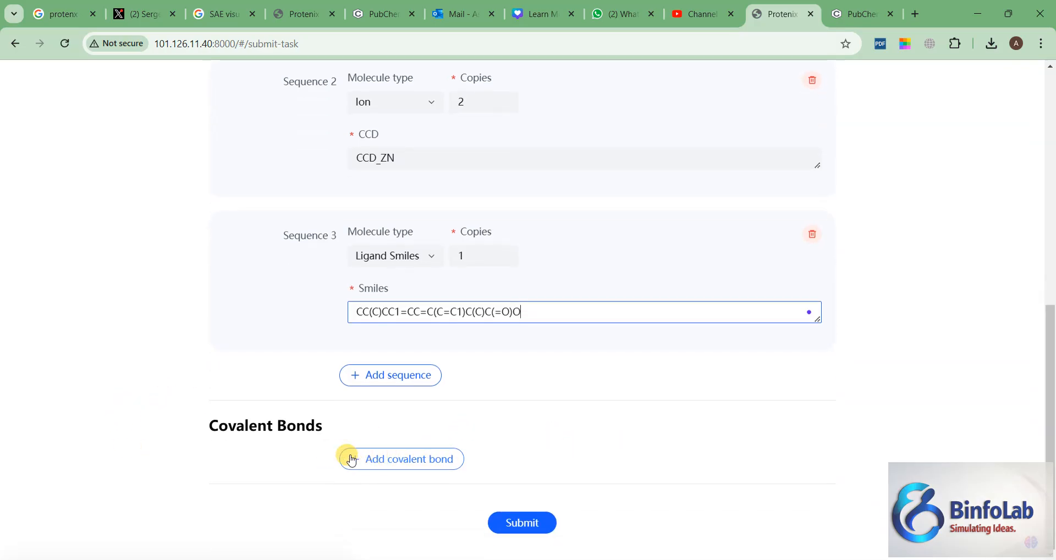
{"action": "left_click", "coordinate": [378, 466]}
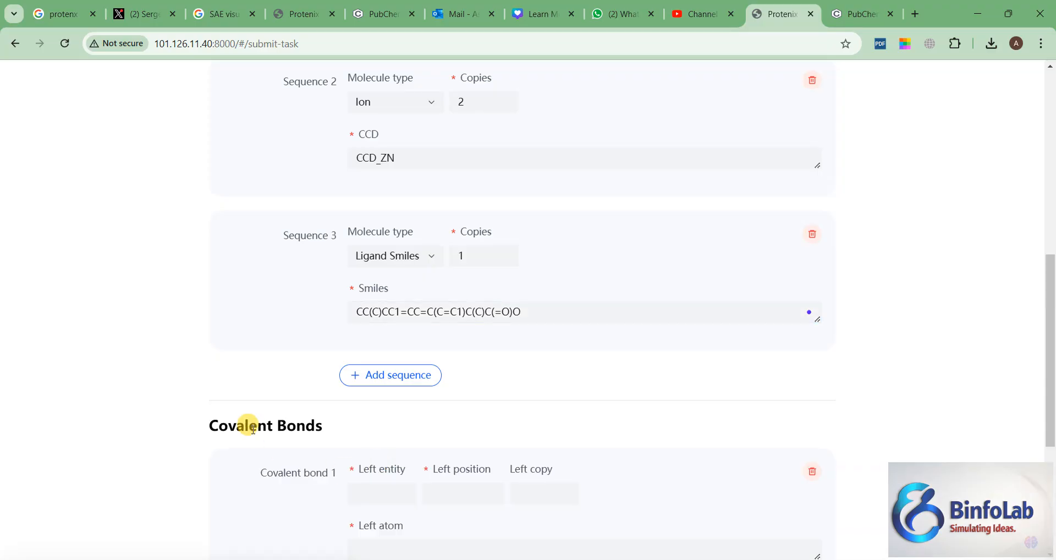
{"action": "scroll", "coordinate": [256, 418], "scroll_direction": "down", "scroll_amount": 2}
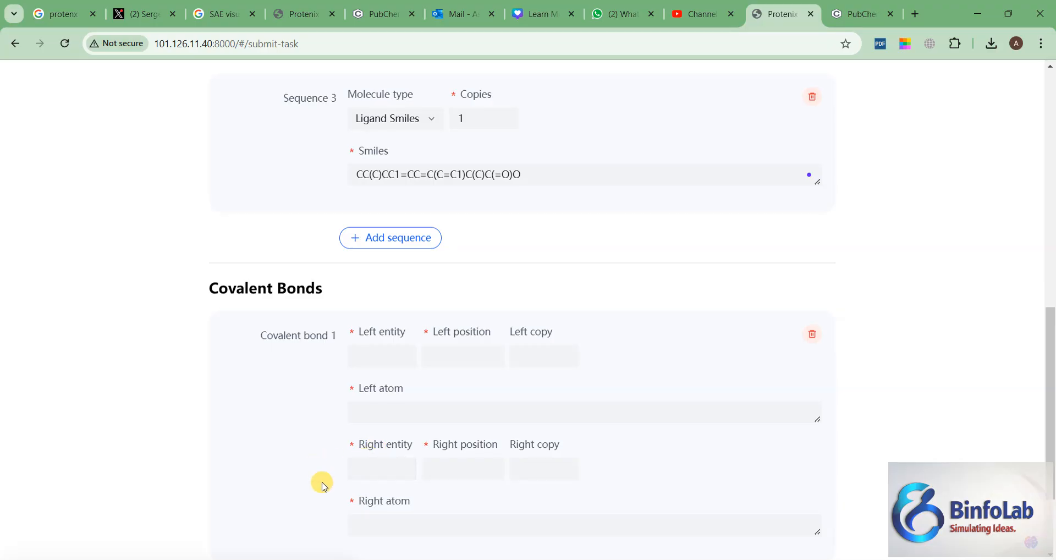
{"action": "scroll", "coordinate": [277, 383], "scroll_direction": "down", "scroll_amount": 2}
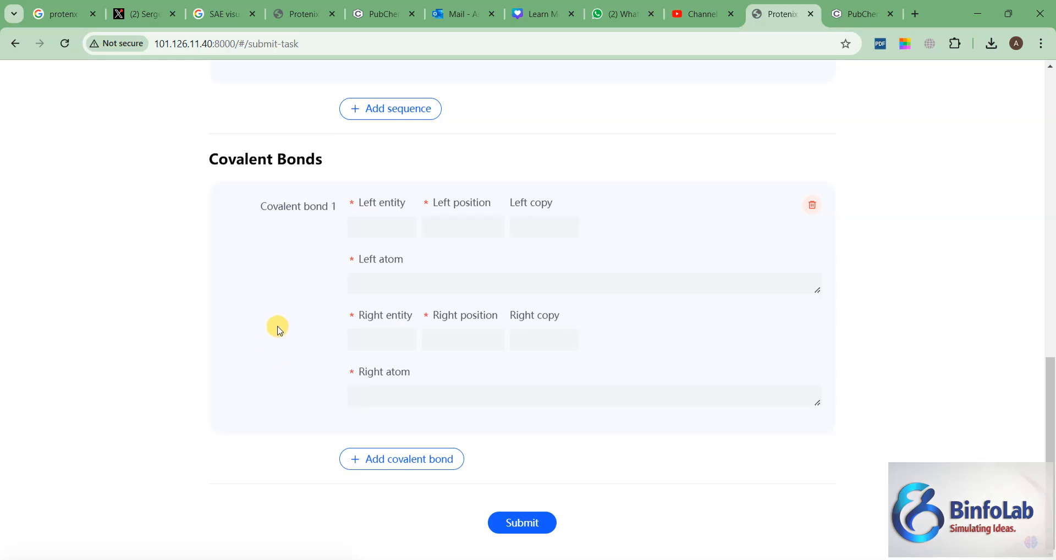
{"action": "scroll", "coordinate": [293, 327], "scroll_direction": "up", "scroll_amount": 1}
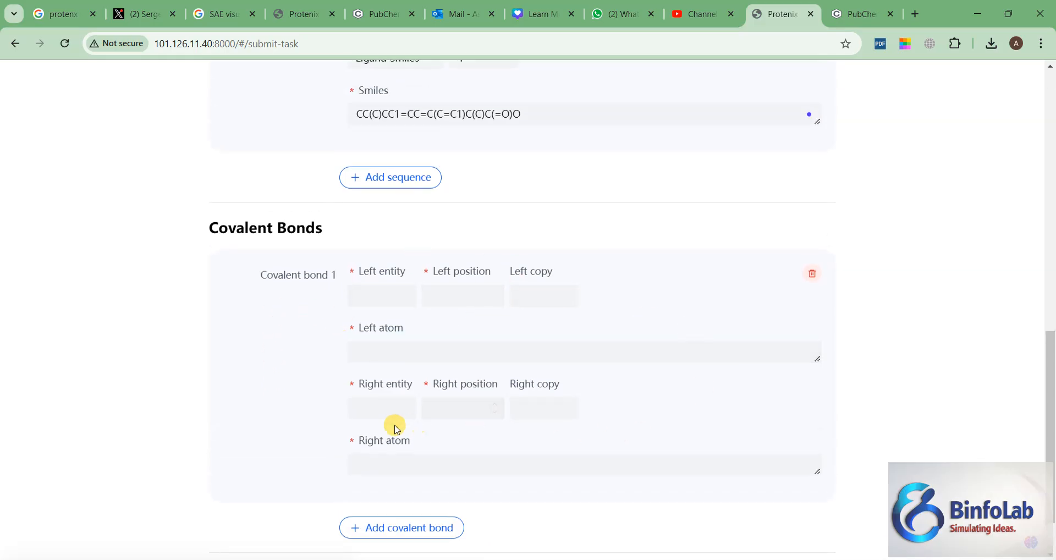
{"action": "left_click", "coordinate": [812, 274]}
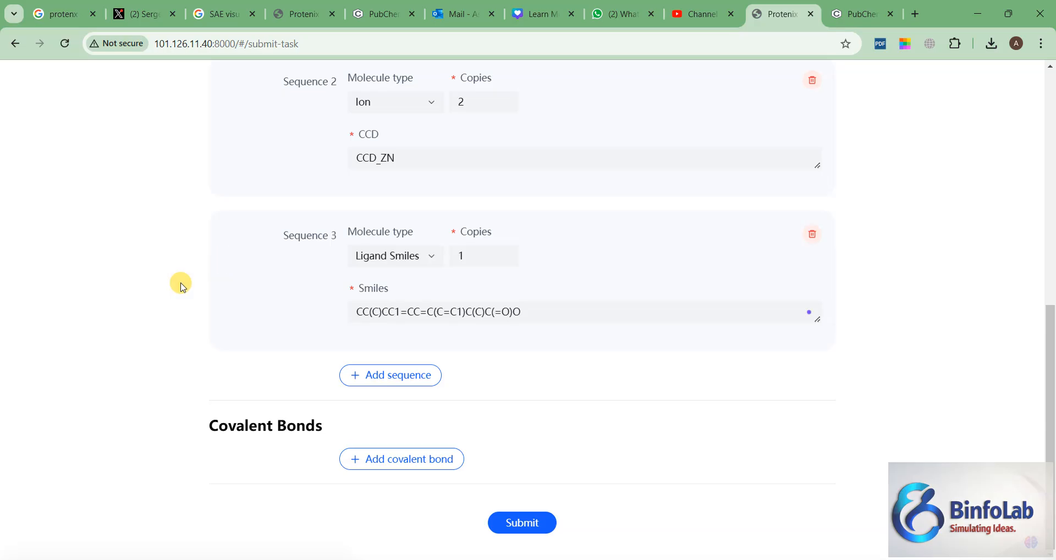
Step: Try to submit the prediction job with the protein, ion and ligand entries
{"action": "scroll", "coordinate": [134, 316], "scroll_direction": "up", "scroll_amount": 4}
{"action": "scroll", "coordinate": [134, 316], "scroll_direction": "down", "scroll_amount": 4}
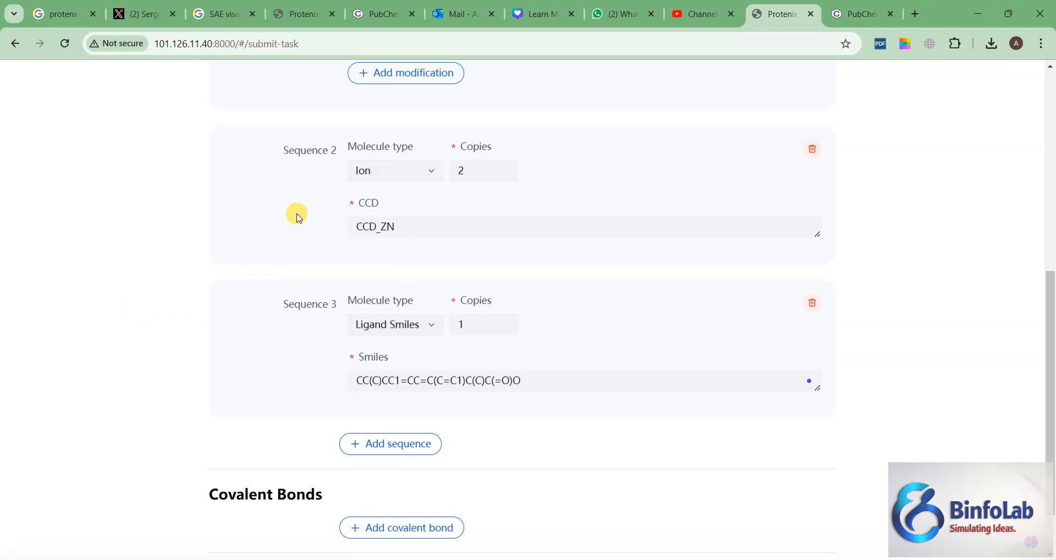
{"action": "scroll", "coordinate": [212, 337], "scroll_direction": "down", "scroll_amount": 2}
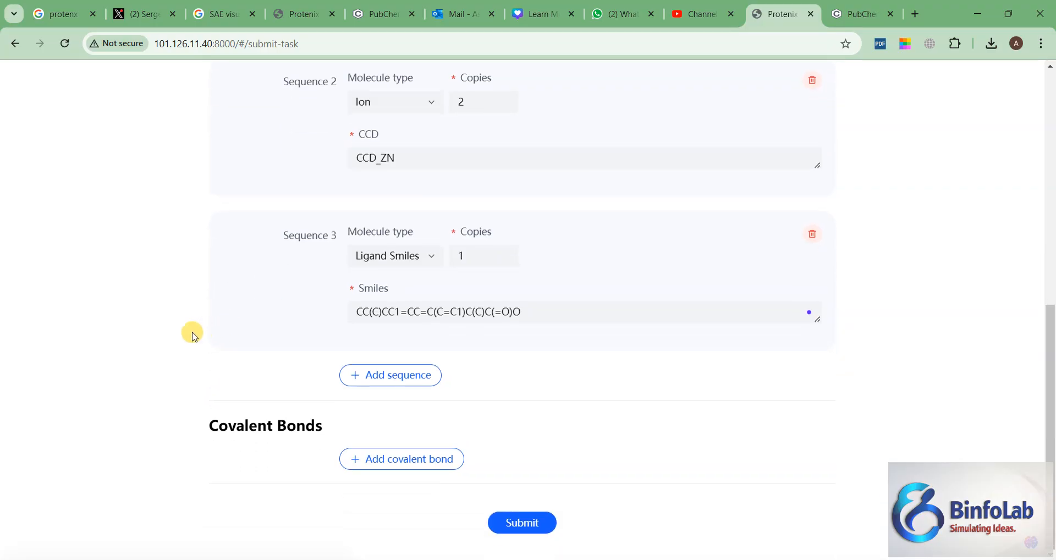
{"action": "left_click", "coordinate": [511, 521]}
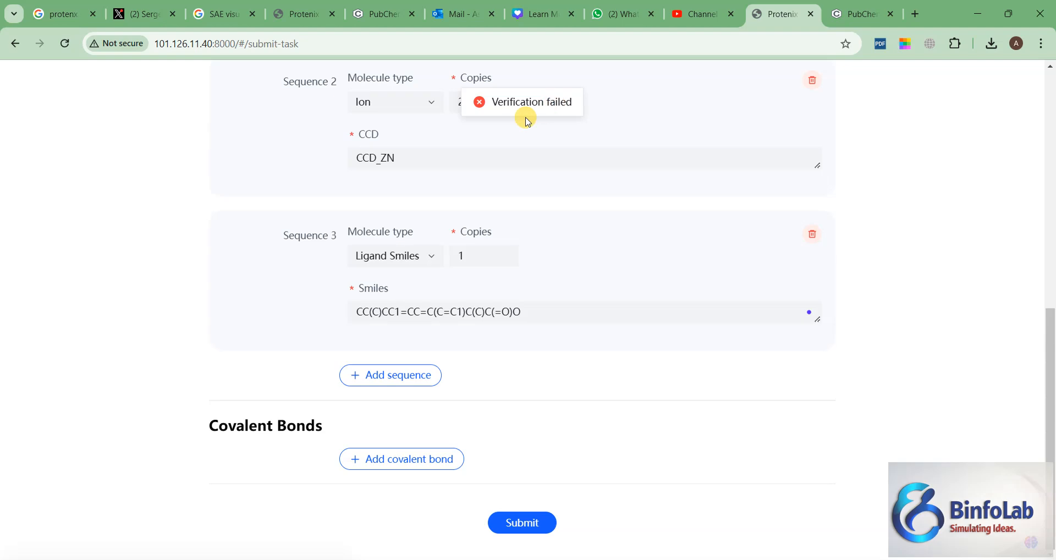
Step: Fill in the required Email field with the saved Hotmail address and submit the form for review
{"action": "scroll", "coordinate": [485, 154], "scroll_direction": "up", "scroll_amount": 7}
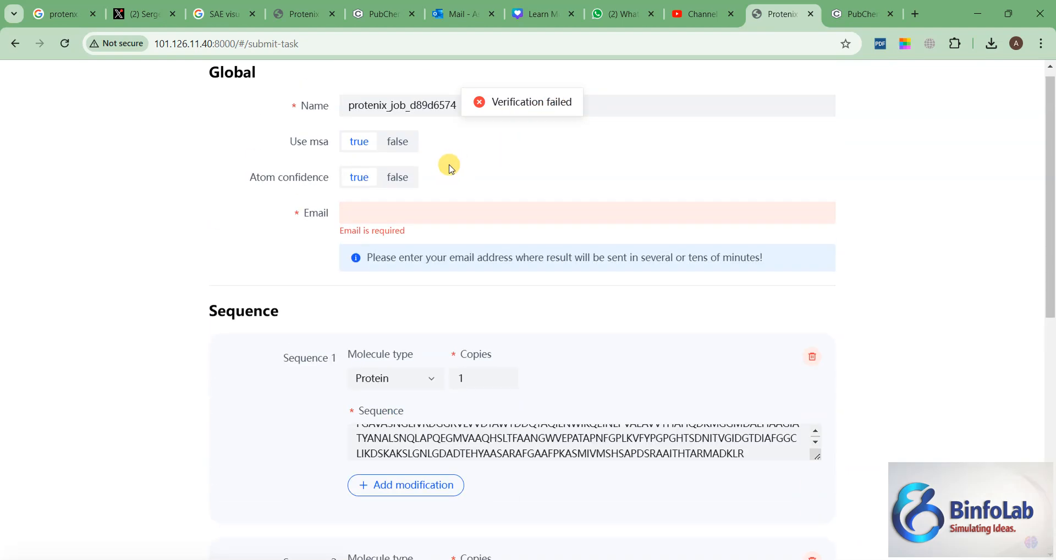
{"action": "left_click", "coordinate": [369, 213]}
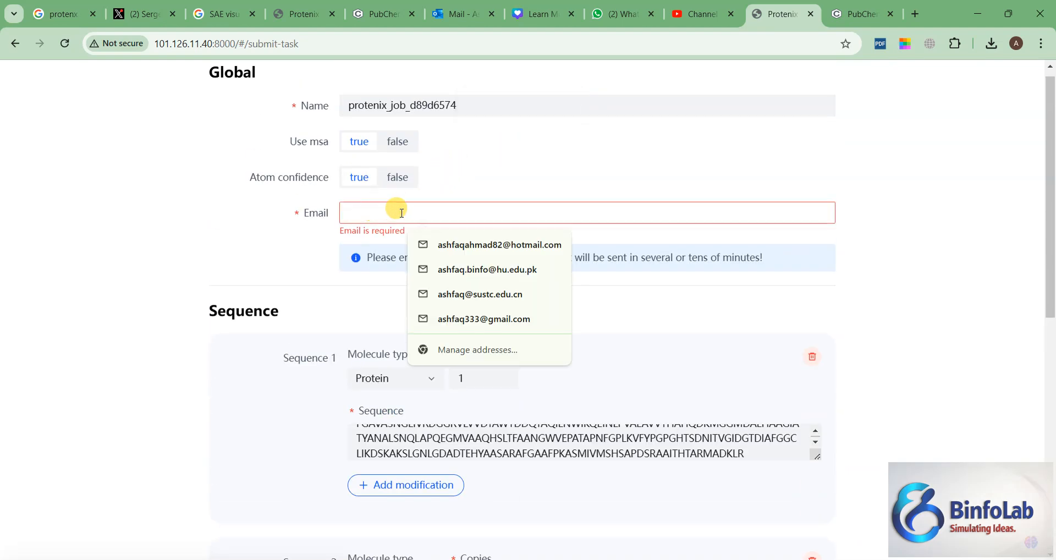
{"action": "left_click", "coordinate": [455, 245]}
{"action": "scroll", "coordinate": [209, 248], "scroll_direction": "down", "scroll_amount": 7}
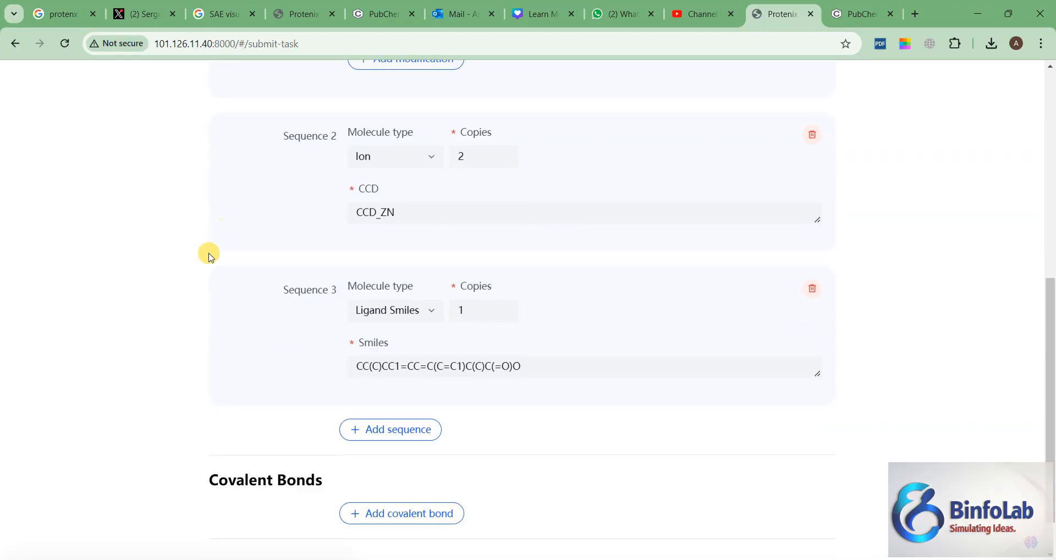
{"action": "left_click", "coordinate": [514, 523]}
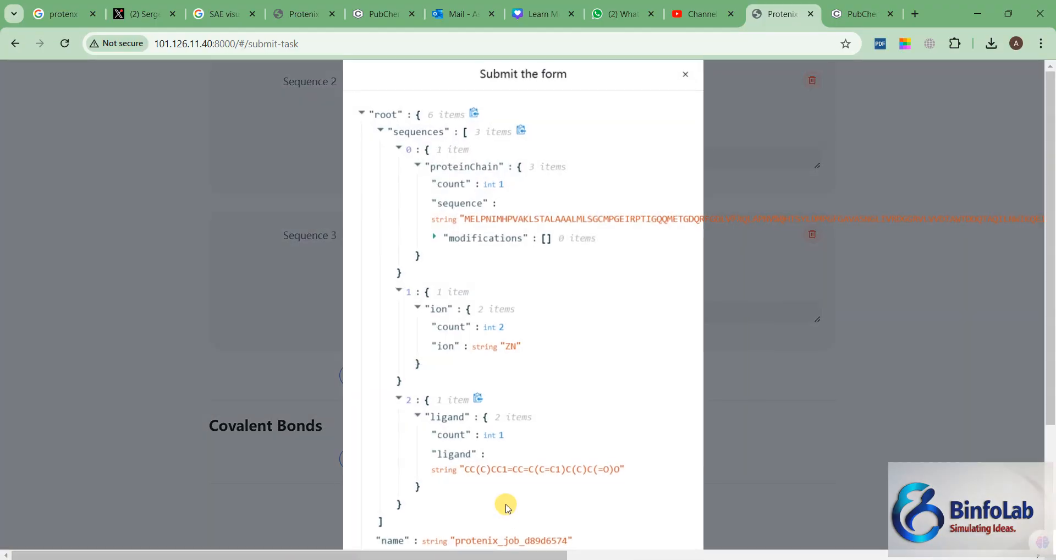
Step: Examine the submission summary's protein chain, ion and ligand entries, job name, MSA, atom confidence, covalent bond and e-mail settings
{"action": "scroll", "coordinate": [462, 239], "scroll_direction": "down", "scroll_amount": 3}
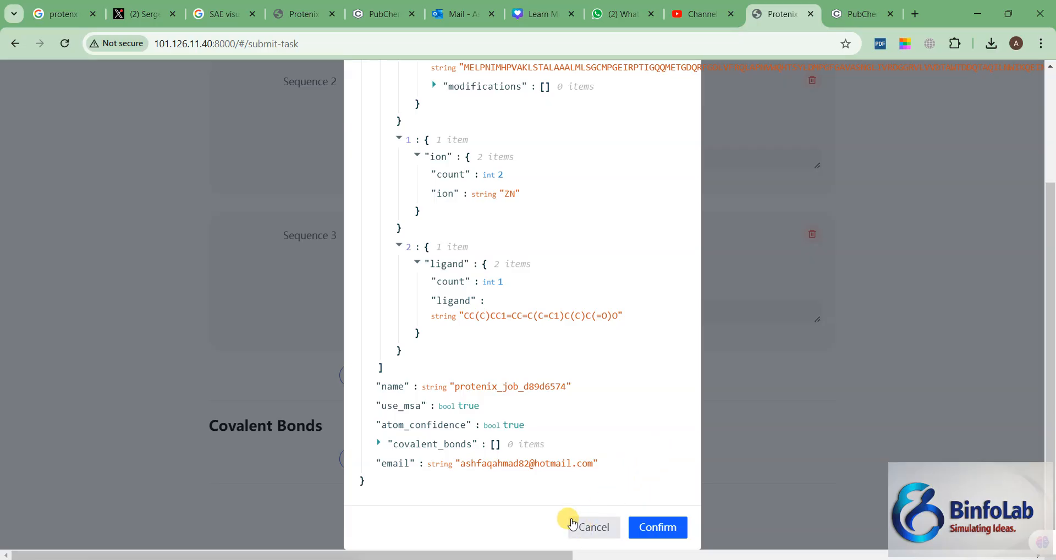
{"action": "scroll", "coordinate": [537, 238], "scroll_direction": "up", "scroll_amount": 1}
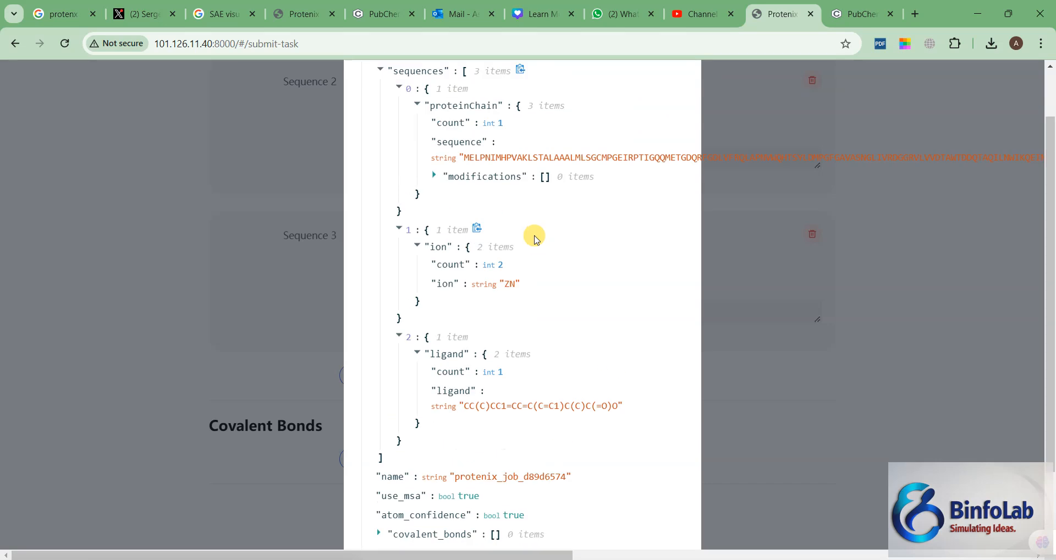
{"action": "scroll", "coordinate": [538, 238], "scroll_direction": "up", "scroll_amount": 2}
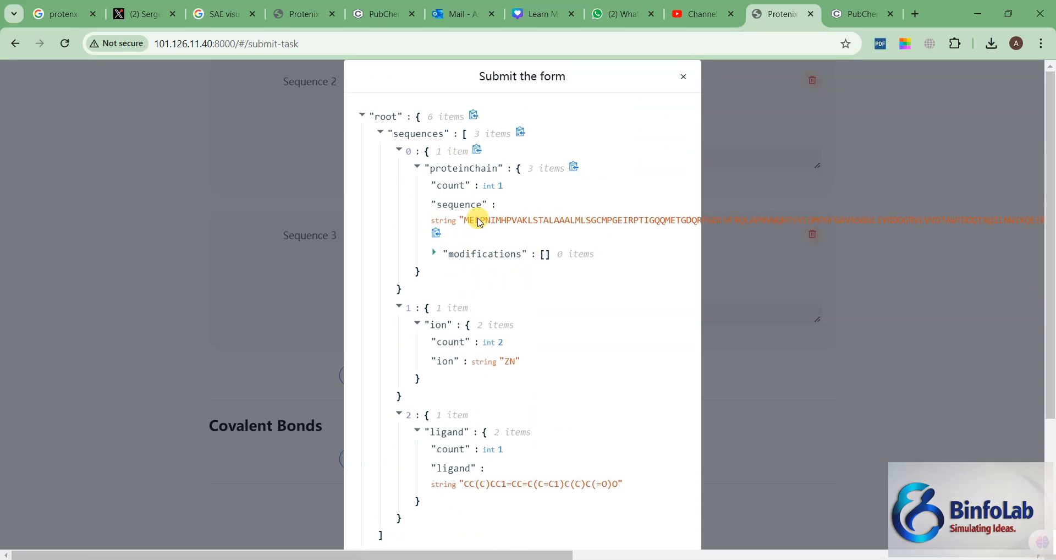
{"action": "scroll", "coordinate": [543, 271], "scroll_direction": "down", "scroll_amount": 1}
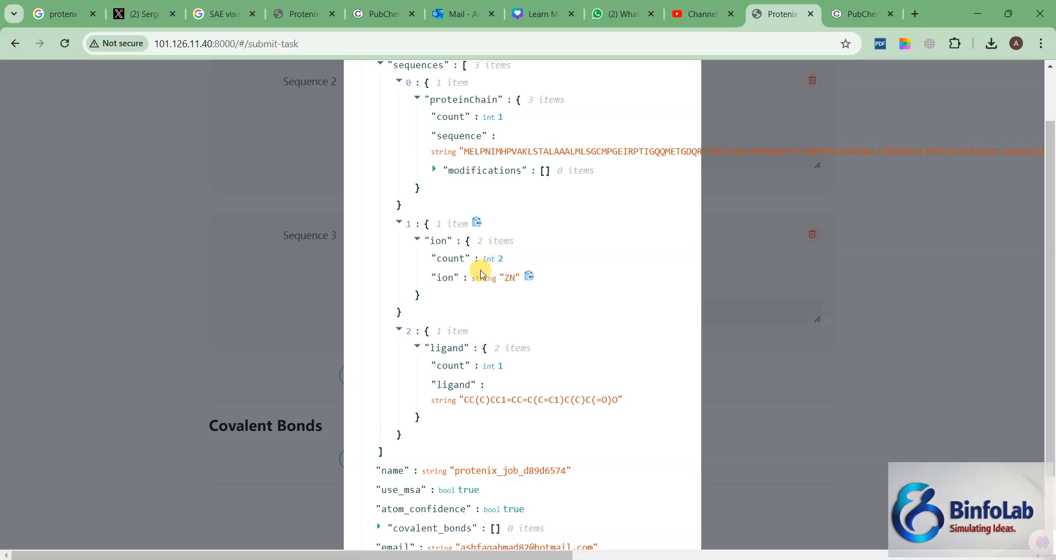
{"action": "scroll", "coordinate": [484, 278], "scroll_direction": "down", "scroll_amount": 2}
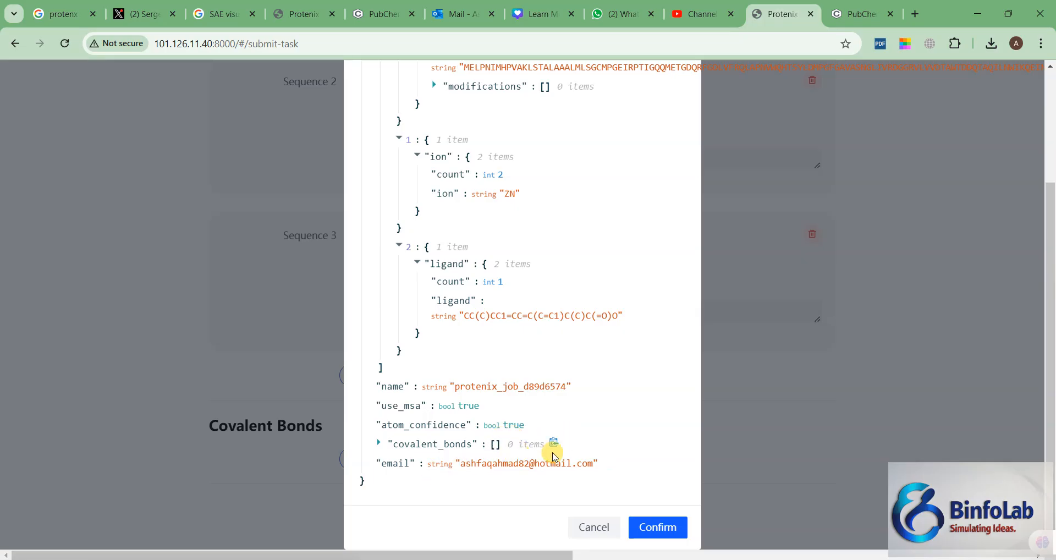
{"action": "scroll", "coordinate": [549, 440], "scroll_direction": "up", "scroll_amount": 3}
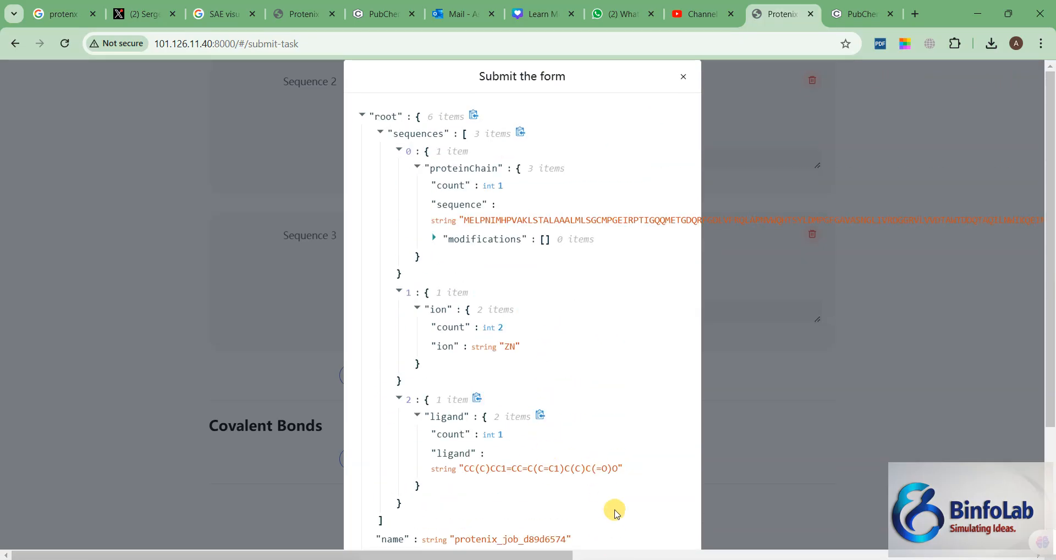
{"action": "scroll", "coordinate": [605, 446], "scroll_direction": "down", "scroll_amount": 1}
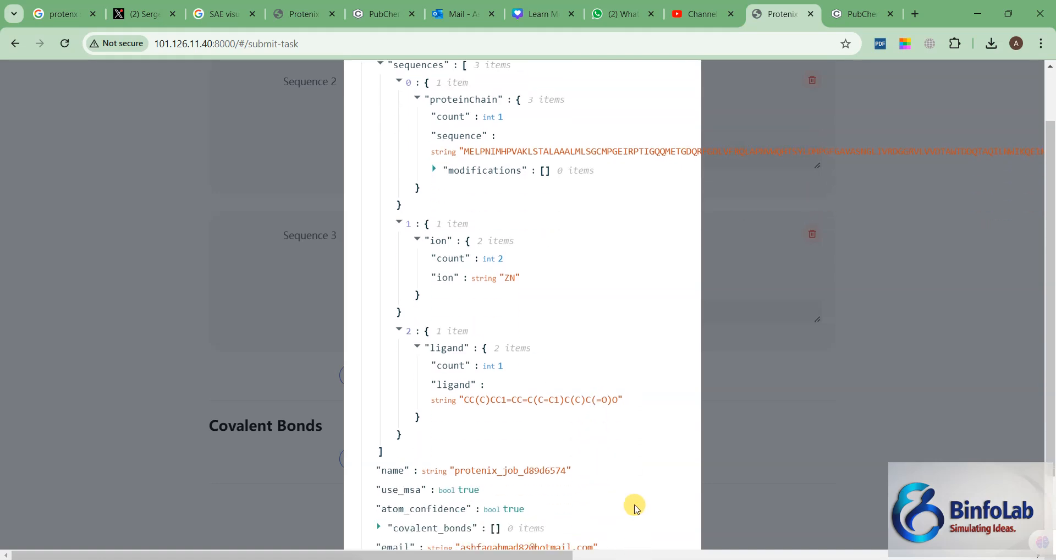
{"action": "scroll", "coordinate": [633, 501], "scroll_direction": "down", "scroll_amount": 1}
{"action": "scroll", "coordinate": [566, 405], "scroll_direction": "up", "scroll_amount": 3}
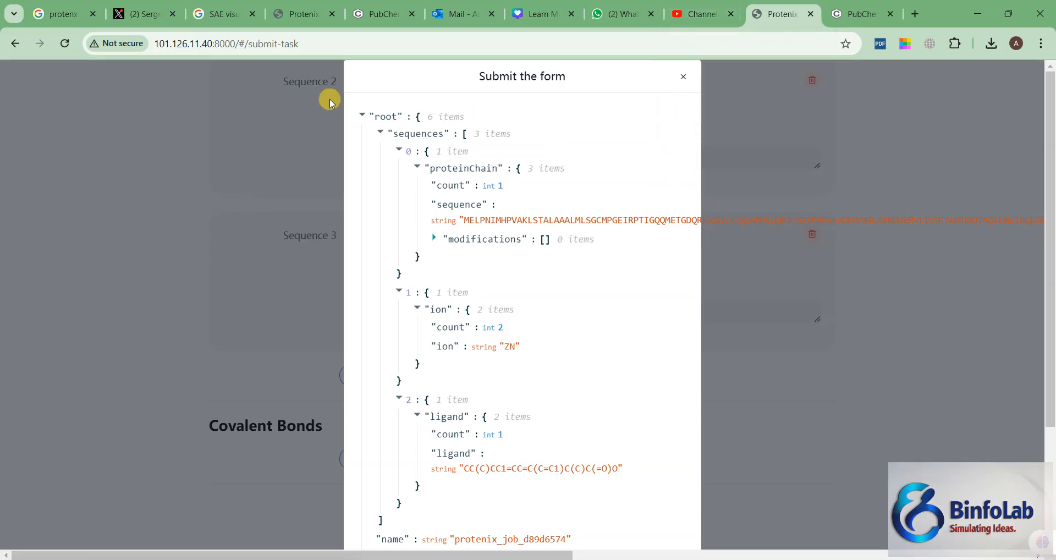
Step: Switch to Outlook and open the protenix_job_7d1d2b60 task result message in the Junk Email folder
{"action": "mouse_move", "coordinate": [450, 15]}
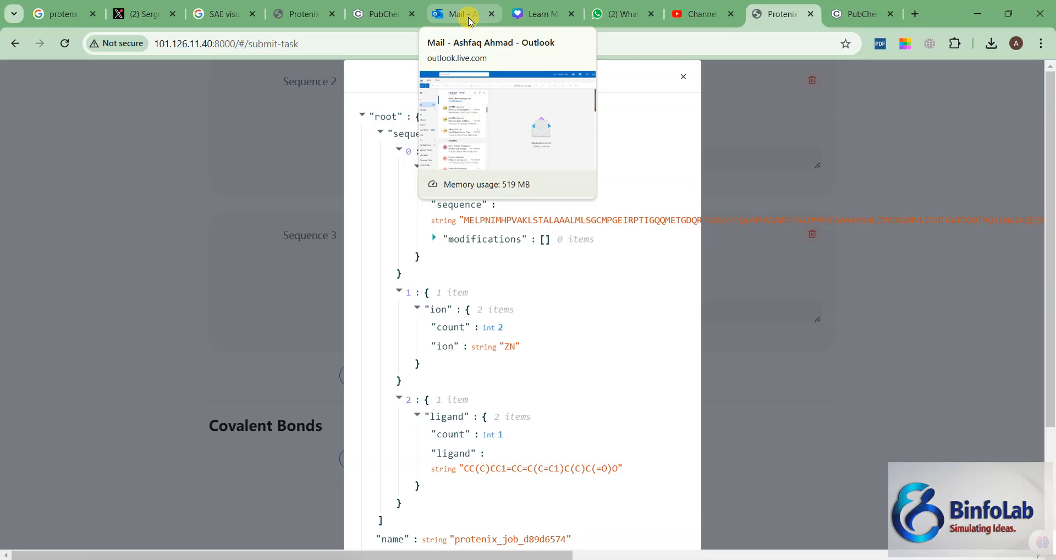
{"action": "left_click", "coordinate": [470, 22]}
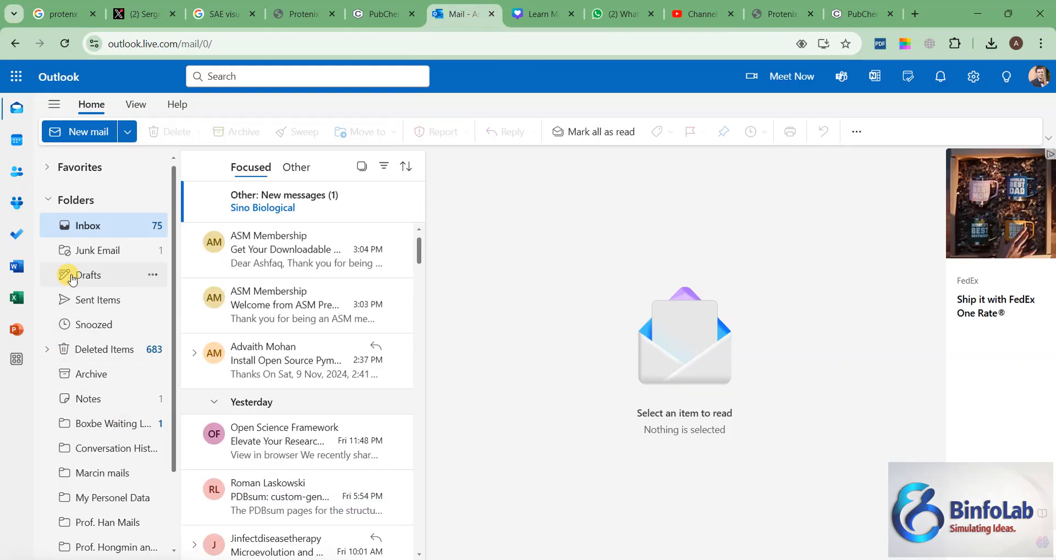
{"action": "left_click", "coordinate": [88, 251]}
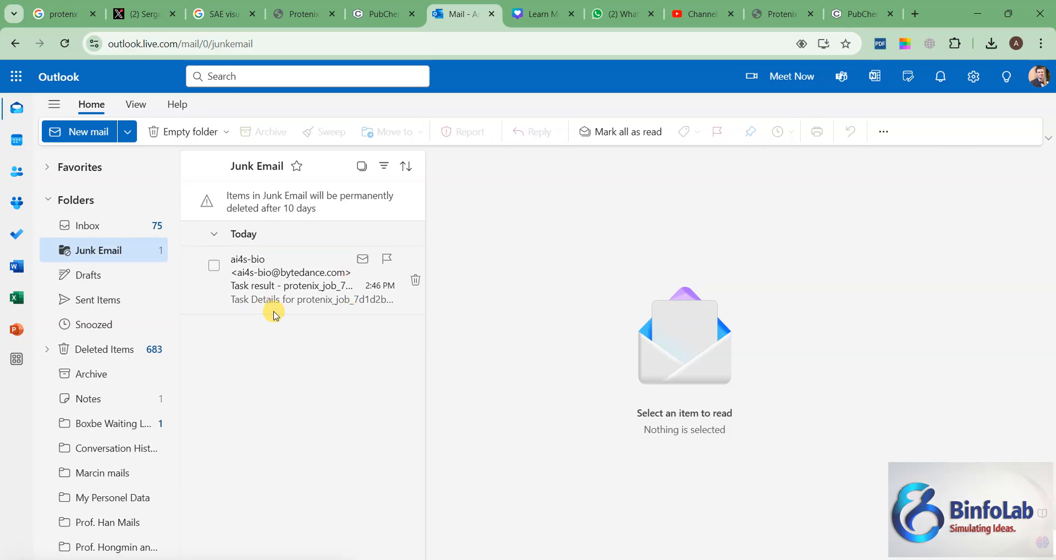
{"action": "left_click", "coordinate": [263, 285]}
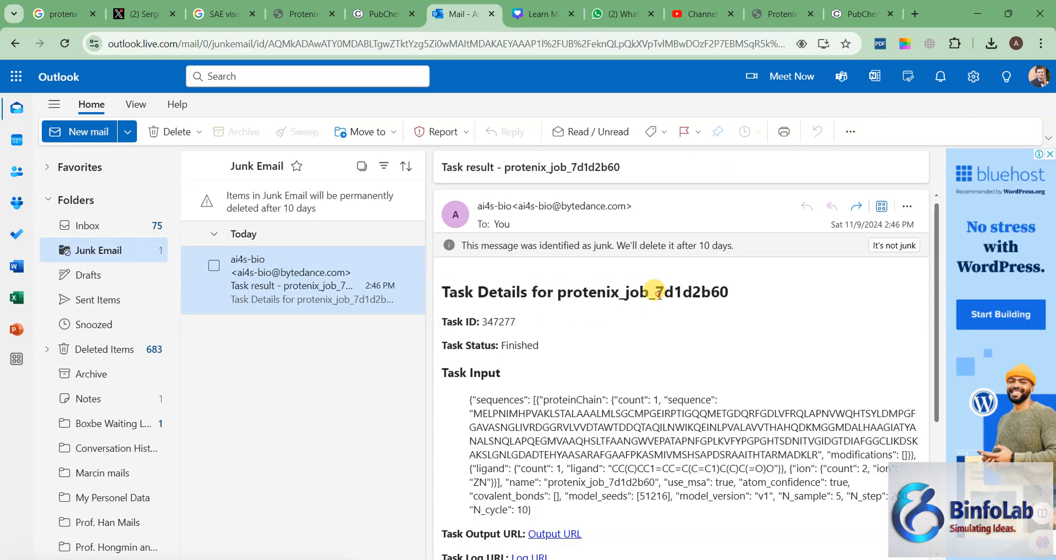
Step: Examine the job name and task input in the result message, including the protein sequence, ligand SMILES and ion
{"action": "left_click_drag", "start_coordinate": [659, 294], "coordinate": [728, 293]}
{"action": "left_click", "coordinate": [657, 356]}
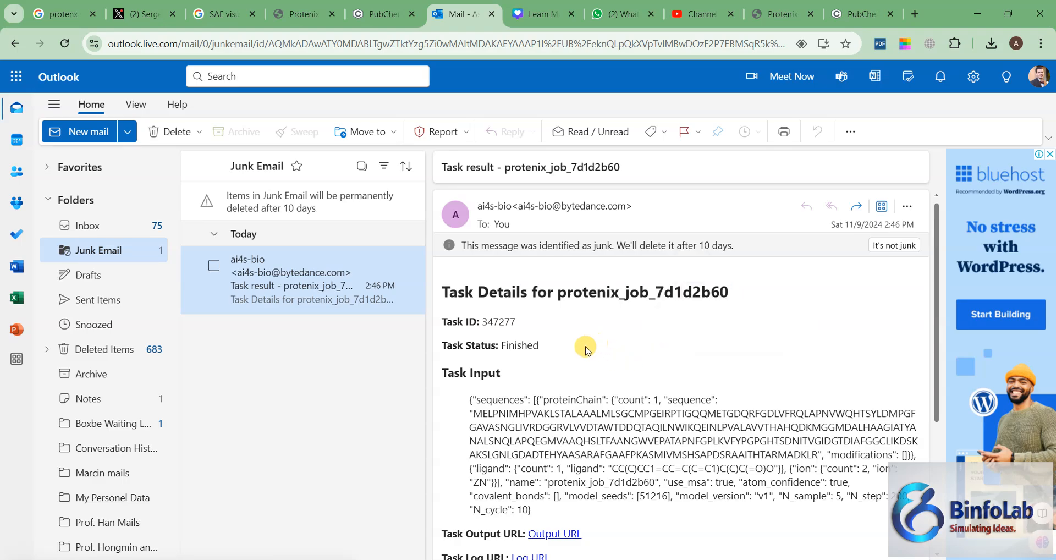
{"action": "scroll", "coordinate": [495, 352], "scroll_direction": "down", "scroll_amount": 3}
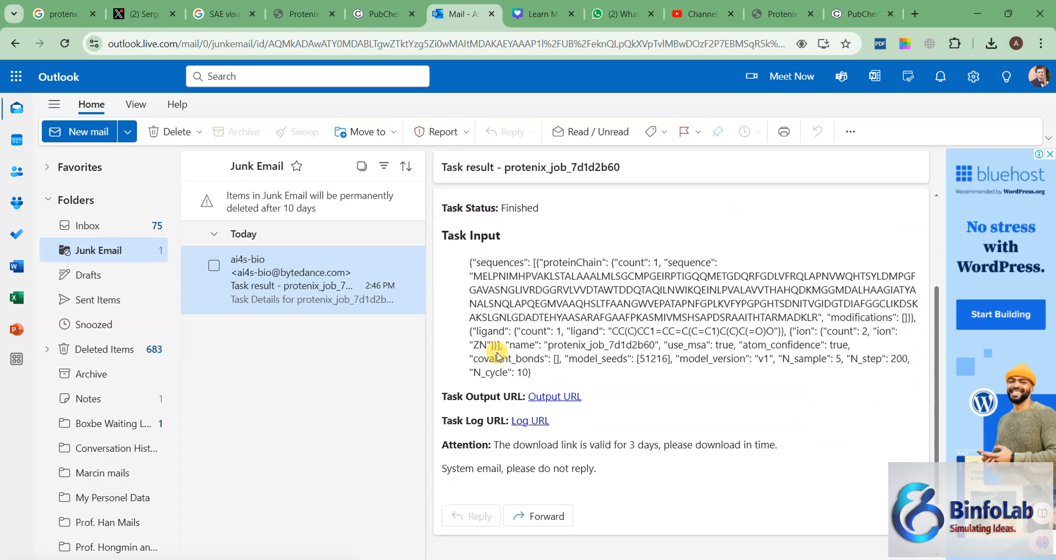
{"action": "left_click_drag", "start_coordinate": [601, 276], "coordinate": [660, 318]}
{"action": "left_click", "coordinate": [713, 337]}
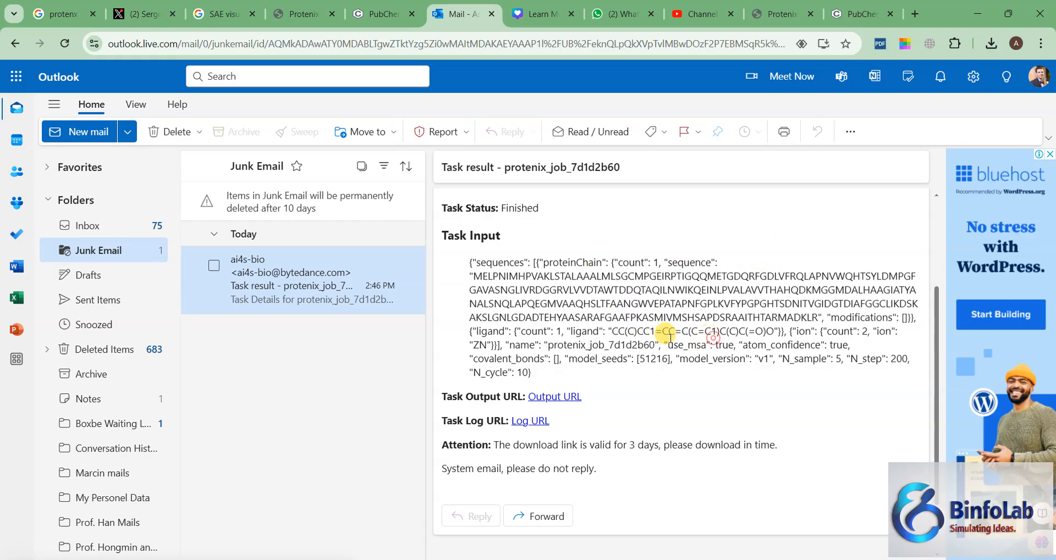
{"action": "left_click_drag", "start_coordinate": [582, 333], "coordinate": [788, 335]}
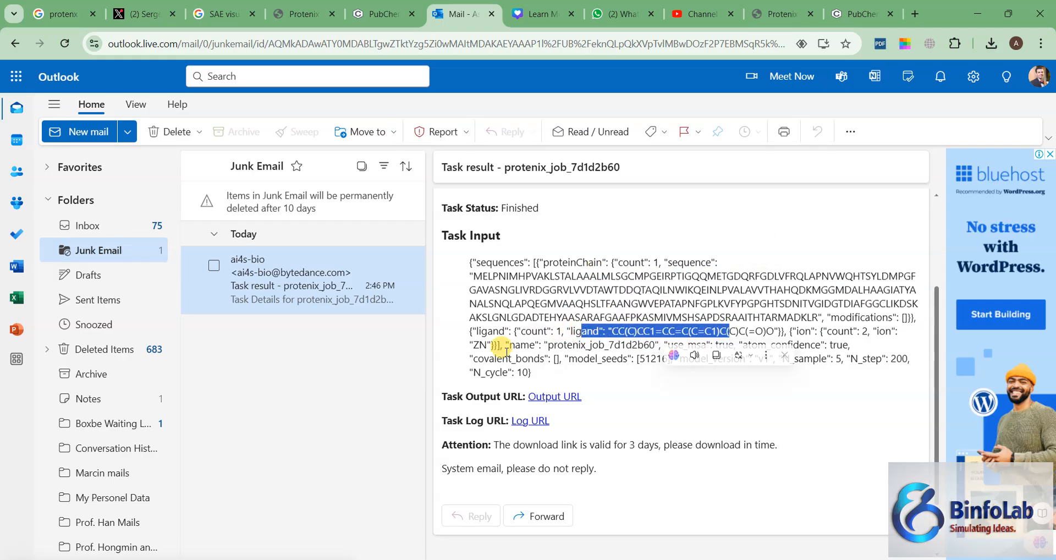
{"action": "left_click_drag", "start_coordinate": [473, 345], "coordinate": [500, 346]}
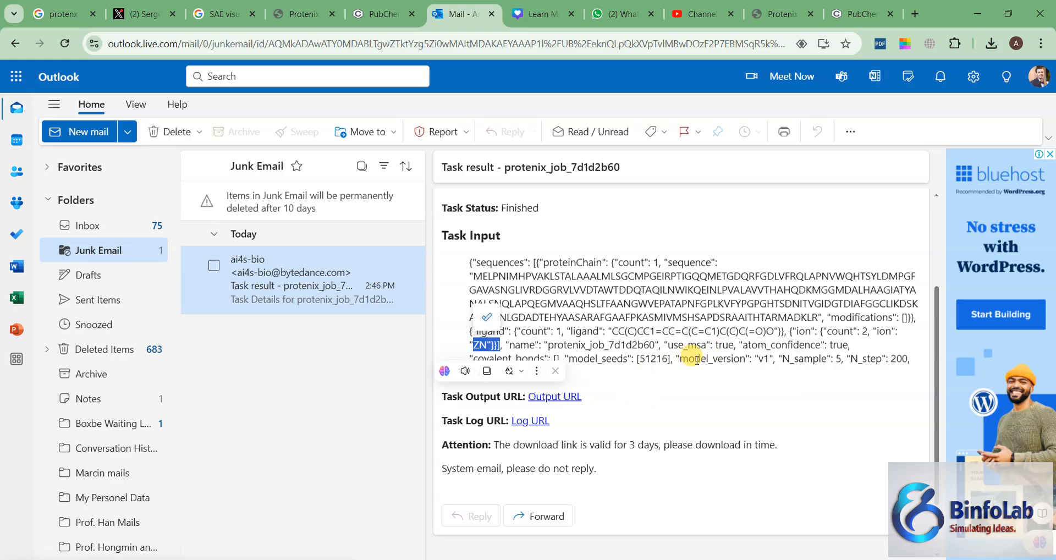
Step: Download the job's output archive from the message's Output URL and show the downloaded file in its folder
{"action": "left_click", "coordinate": [716, 382]}
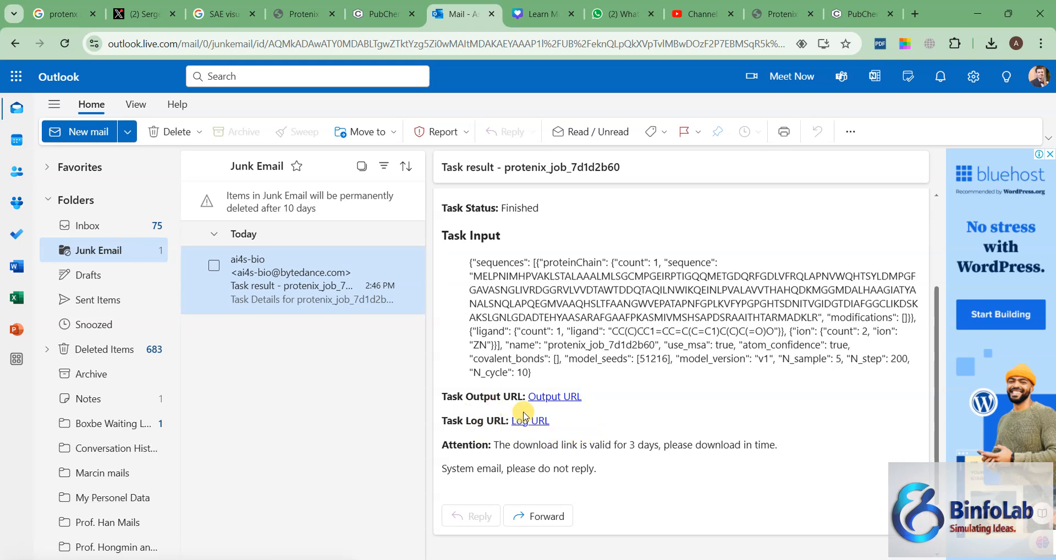
{"action": "left_click", "coordinate": [556, 398]}
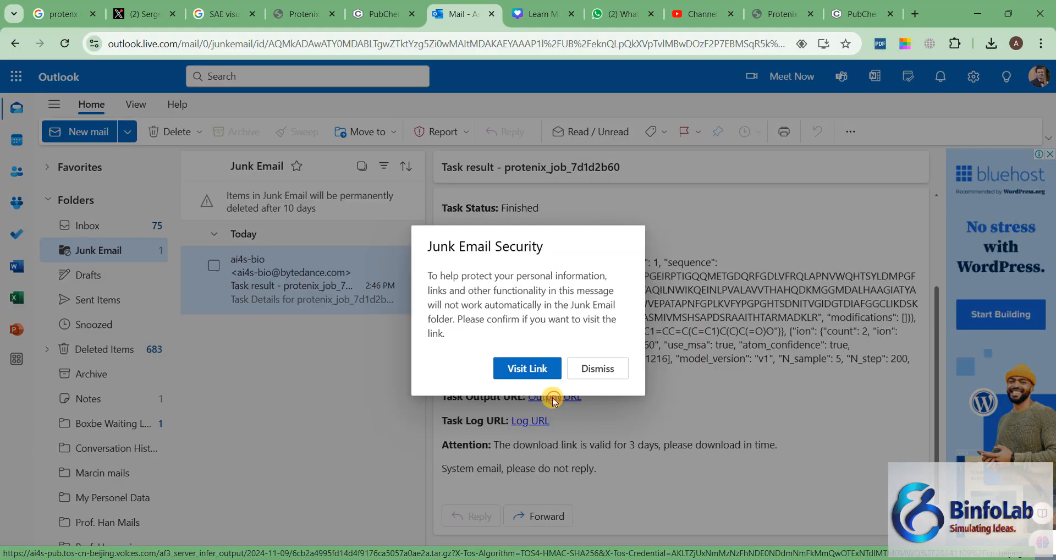
{"action": "left_click", "coordinate": [528, 369]}
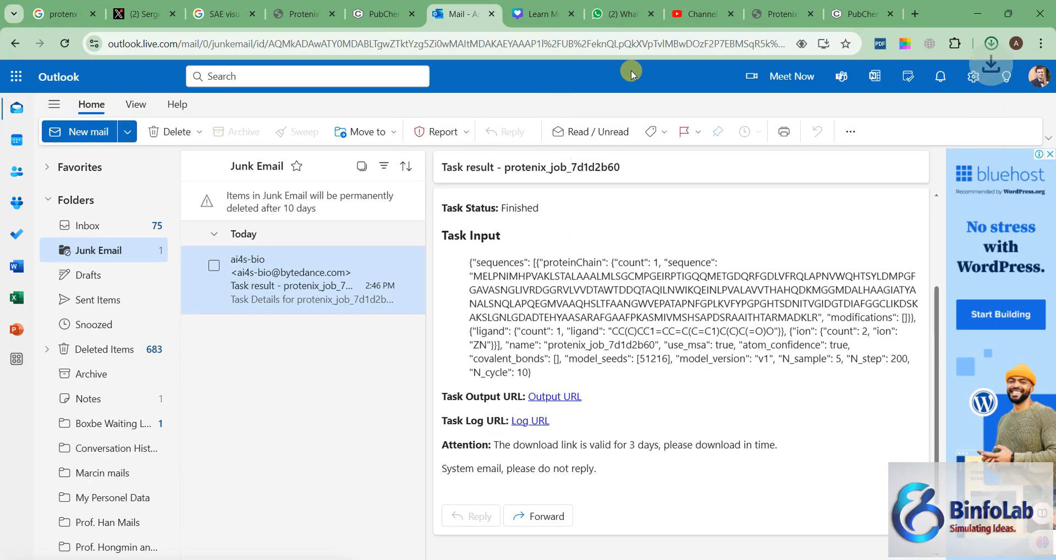
{"action": "left_click", "coordinate": [987, 46]}
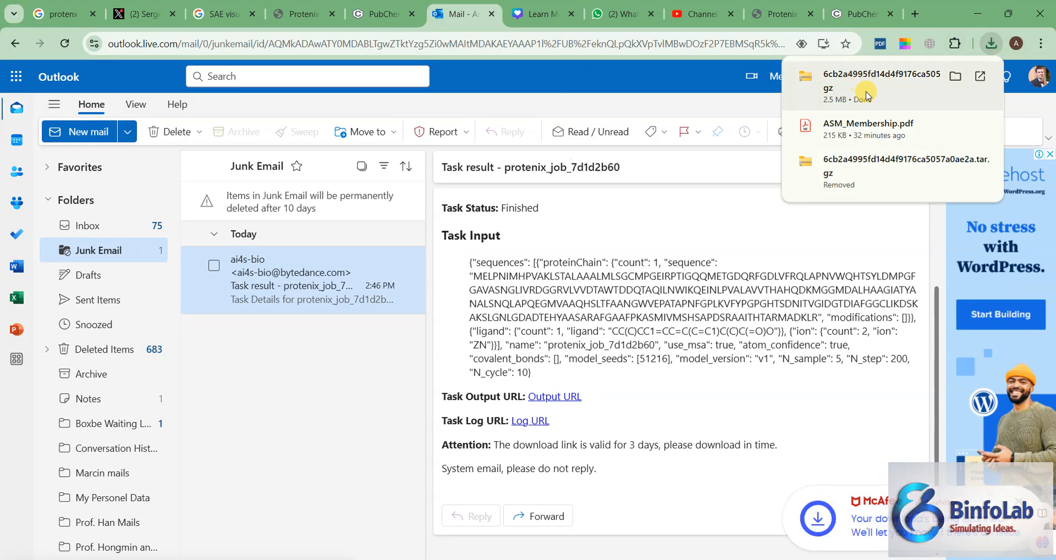
{"action": "left_click", "coordinate": [955, 76]}
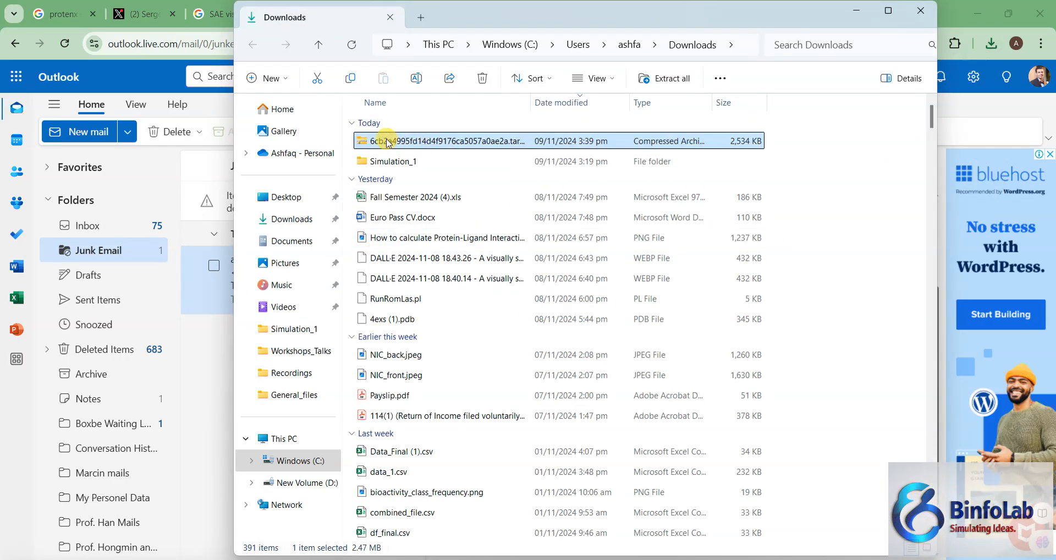
Step: Move the downloaded 6cb2a4995fd14d4f9176ca5057a0ae2a.tar.gz archive into the Simulation_1 folder, replacing the existing copy
{"action": "right_click", "coordinate": [387, 143]}
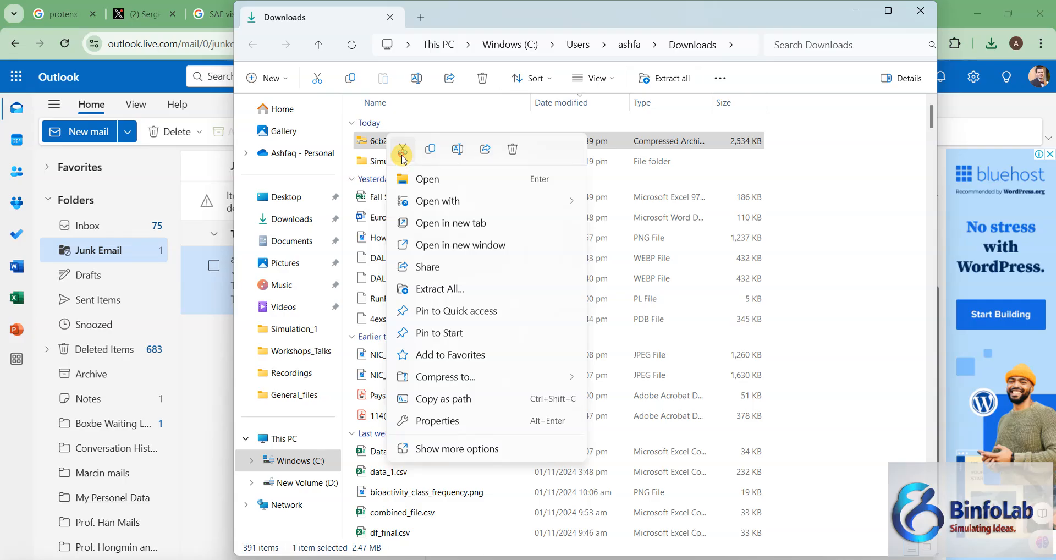
{"action": "left_click", "coordinate": [403, 152]}
{"action": "double_click", "coordinate": [387, 162]}
{"action": "key", "text": "ctrl+v"}
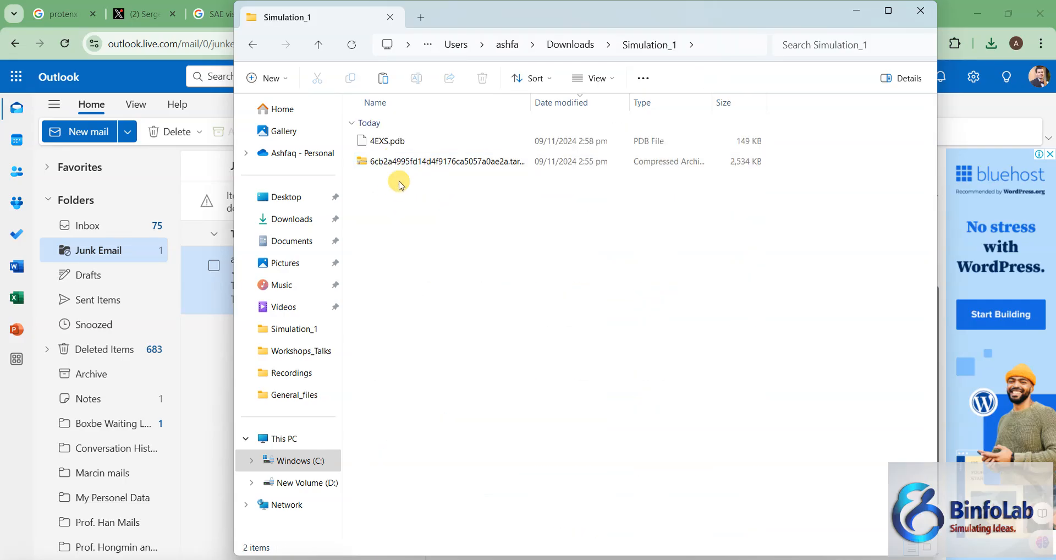
{"action": "right_click", "coordinate": [399, 182]}
{"action": "left_click", "coordinate": [416, 198]}
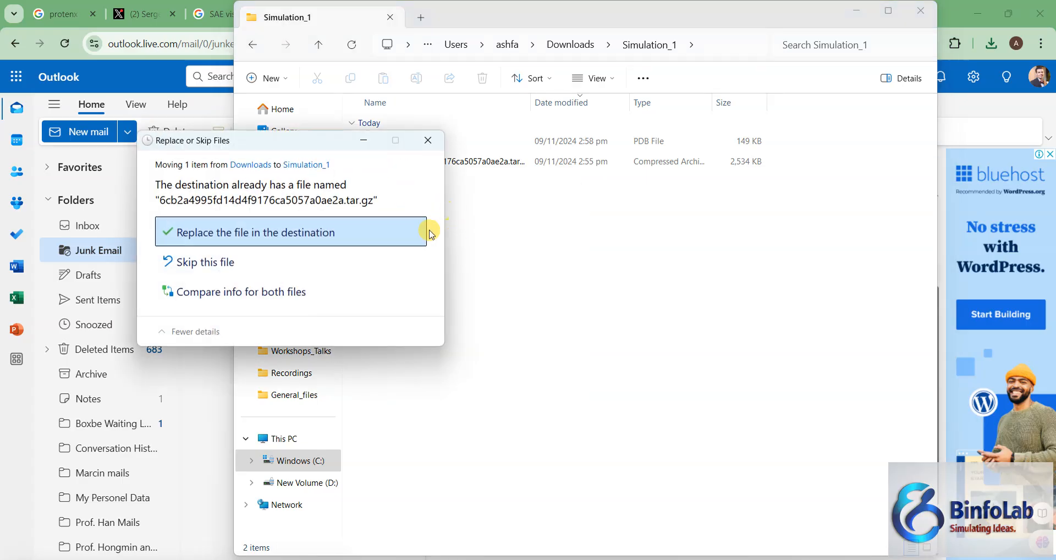
{"action": "left_click", "coordinate": [229, 231]}
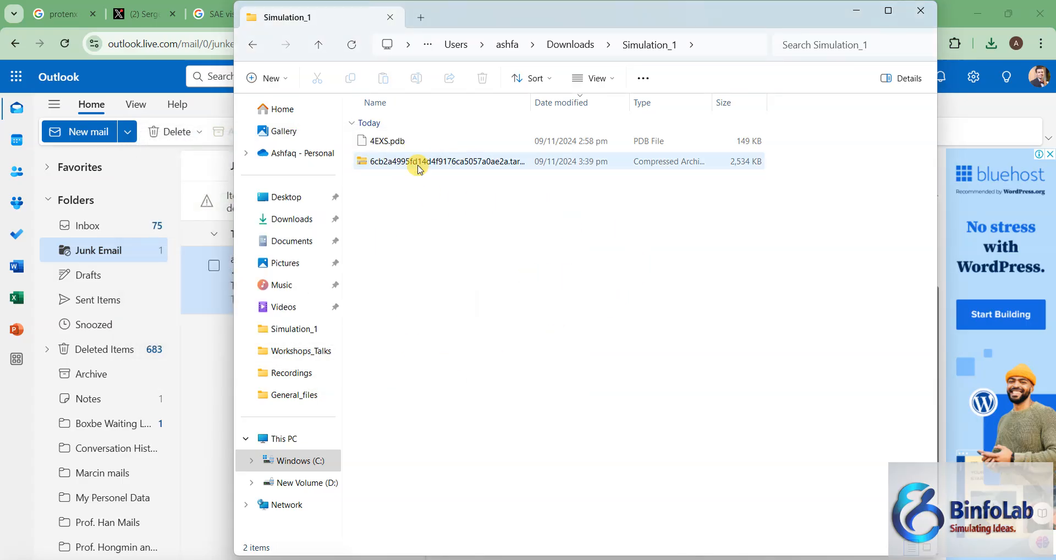
Step: Extract the tar.gz archive into its own folder inside Simulation_1
{"action": "left_click", "coordinate": [392, 166]}
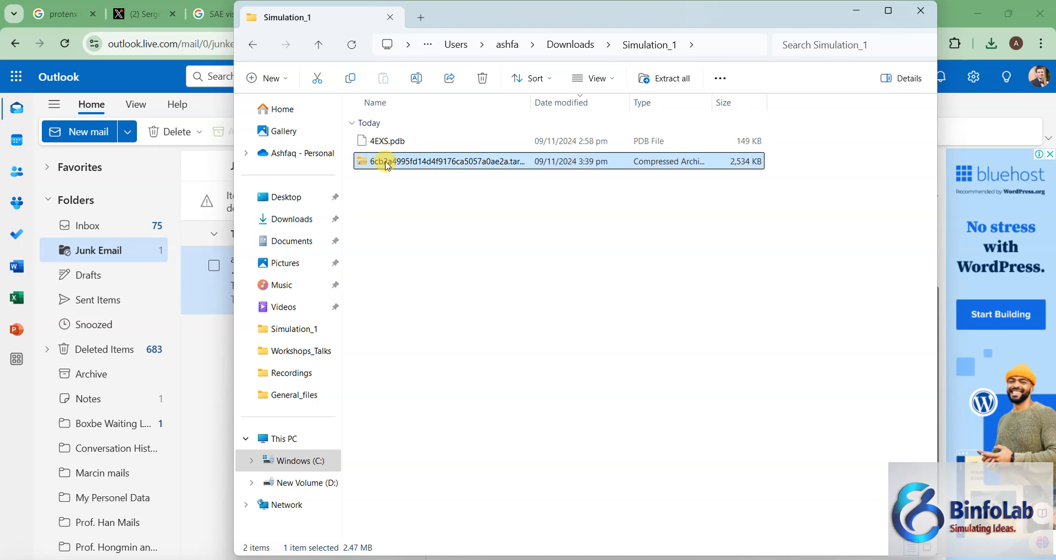
{"action": "right_click", "coordinate": [388, 164]}
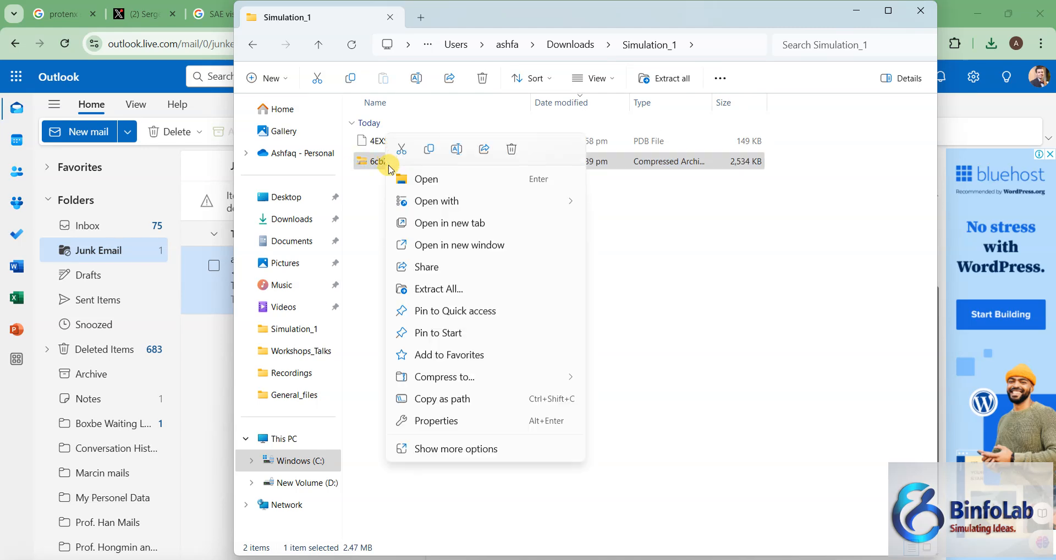
{"action": "left_click", "coordinate": [423, 289]}
{"action": "left_click", "coordinate": [634, 428]}
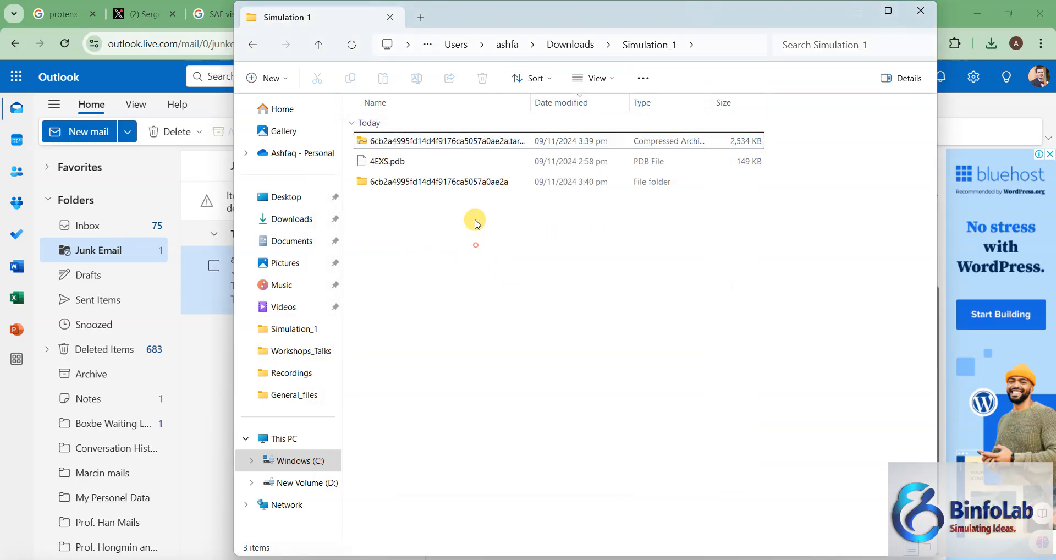
Step: Examine the extracted job files down to protenix_job_7d1d2b60 > seed_51216 > predictions, and minimize the folder window
{"action": "double_click", "coordinate": [401, 183]}
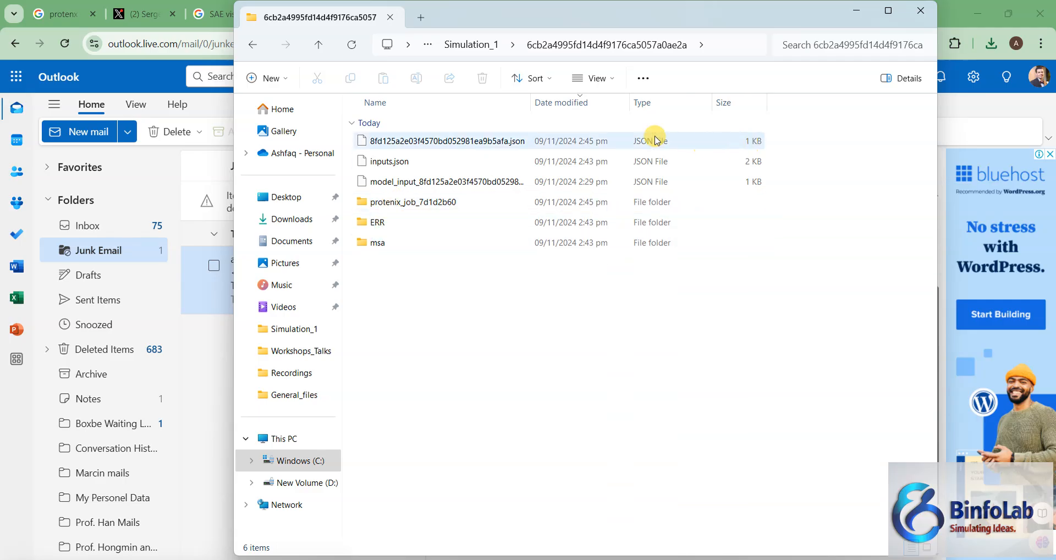
{"action": "double_click", "coordinate": [395, 204]}
{"action": "double_click", "coordinate": [390, 142]}
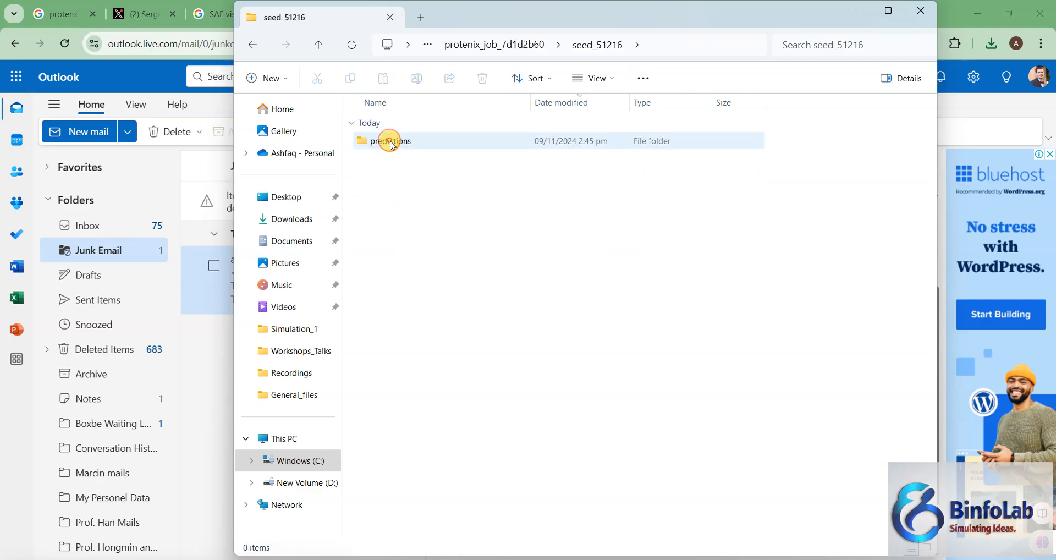
{"action": "double_click", "coordinate": [391, 142]}
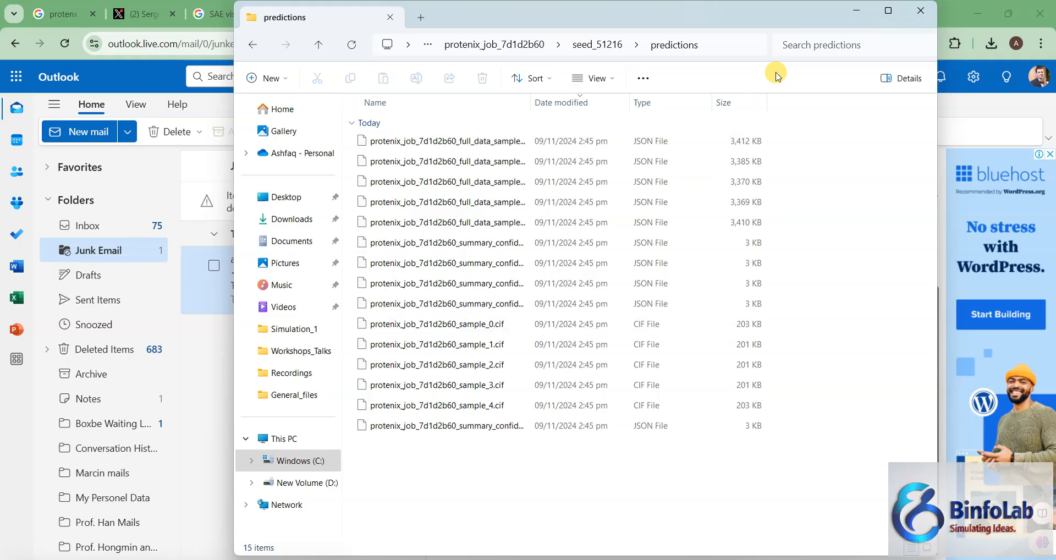
{"action": "left_click", "coordinate": [857, 11]}
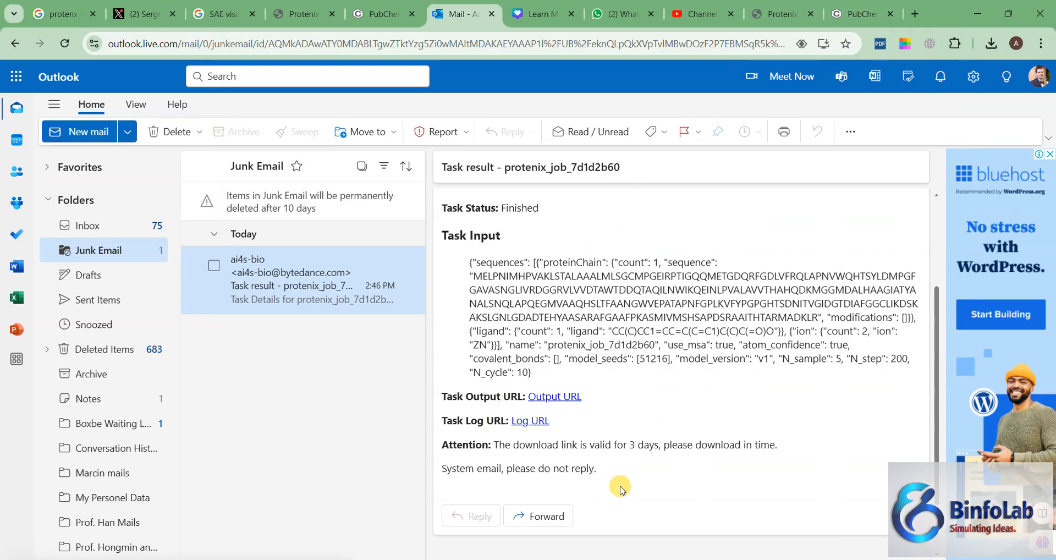
Step: Search the computer for pymol and launch PyMOL
{"action": "key", "text": "super+s"}
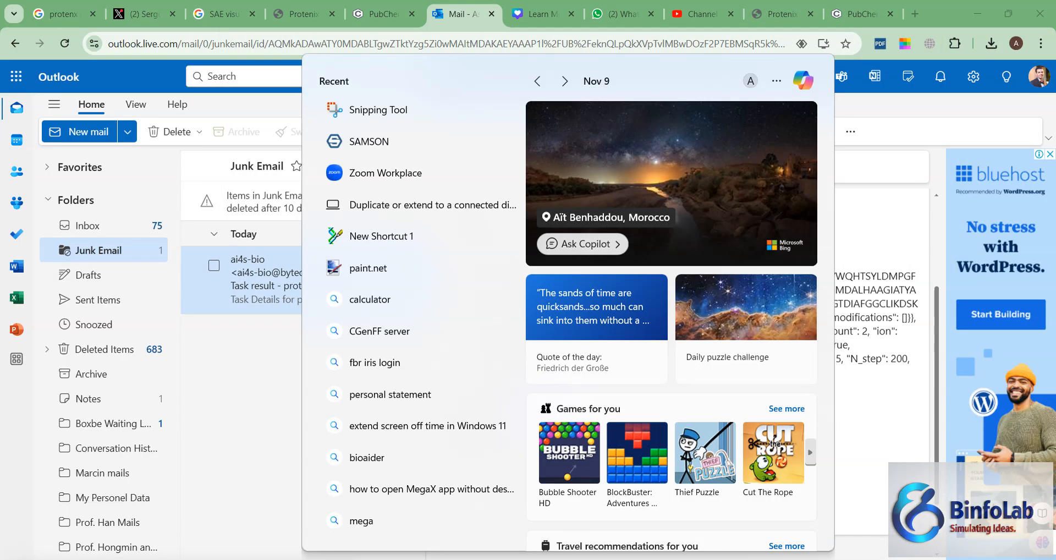
{"action": "type", "text": "pymol"}
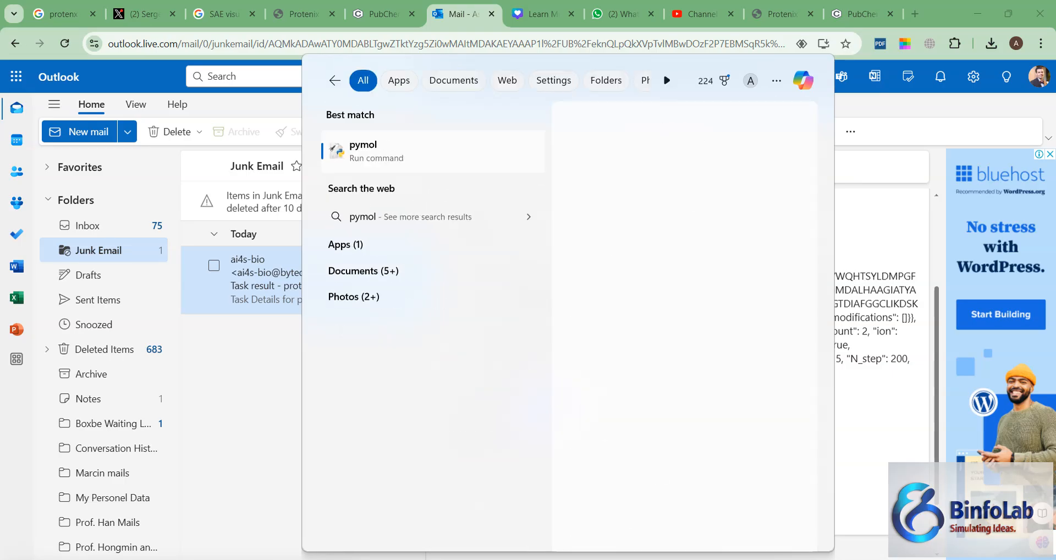
{"action": "key", "text": "Return"}
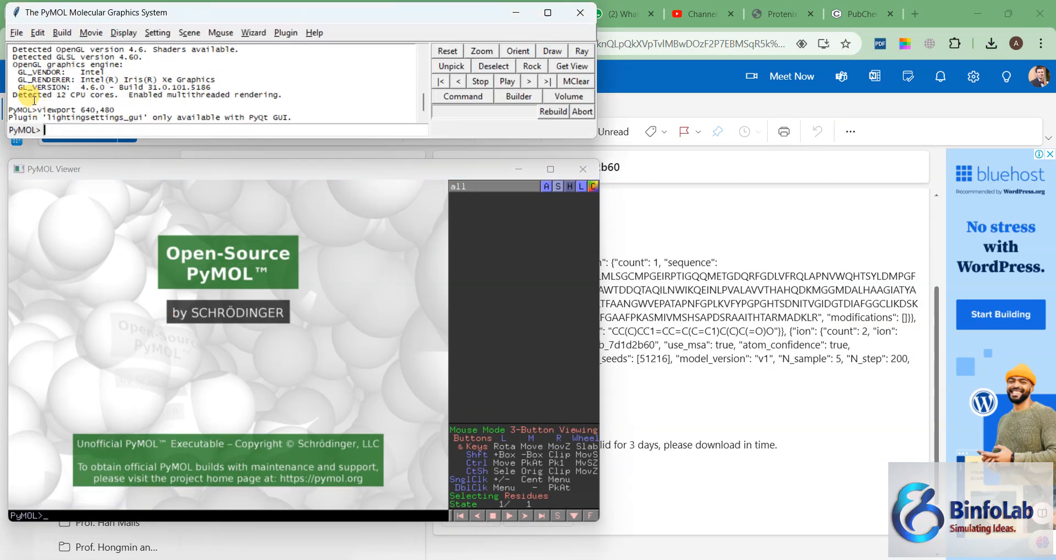
Step: Start opening a structure file and browse from Downloads through Simulation_1 and the extracted job folders to seed_51216's predictions folder
{"action": "left_click", "coordinate": [18, 36]}
{"action": "left_click", "coordinate": [29, 75]}
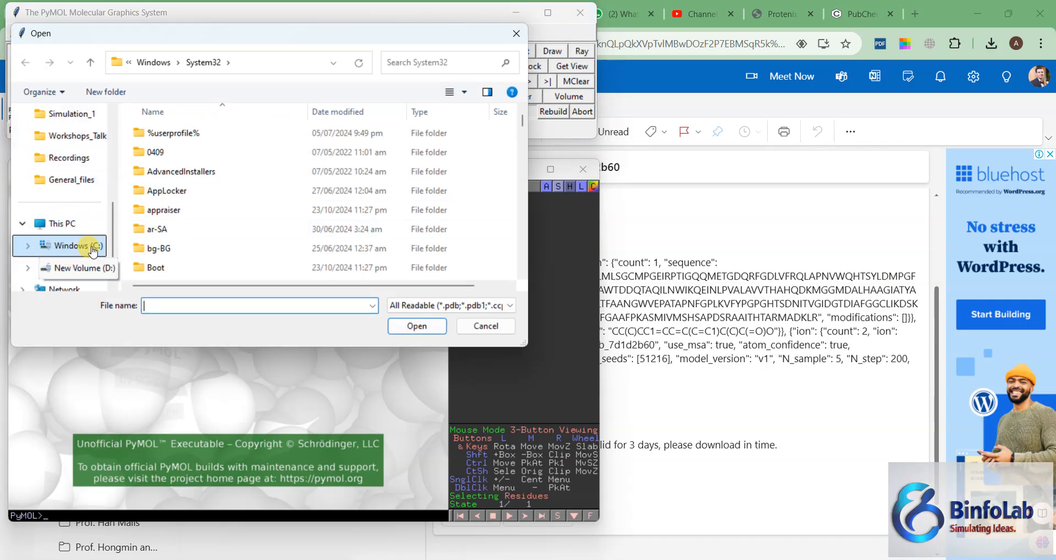
{"action": "scroll", "coordinate": [110, 204], "scroll_direction": "up", "scroll_amount": 3}
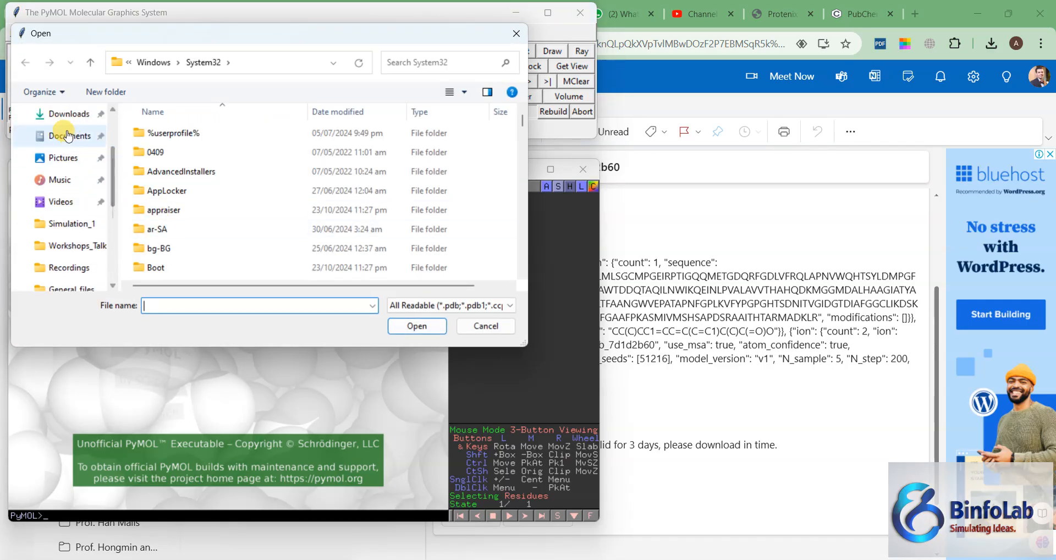
{"action": "left_click", "coordinate": [66, 113]}
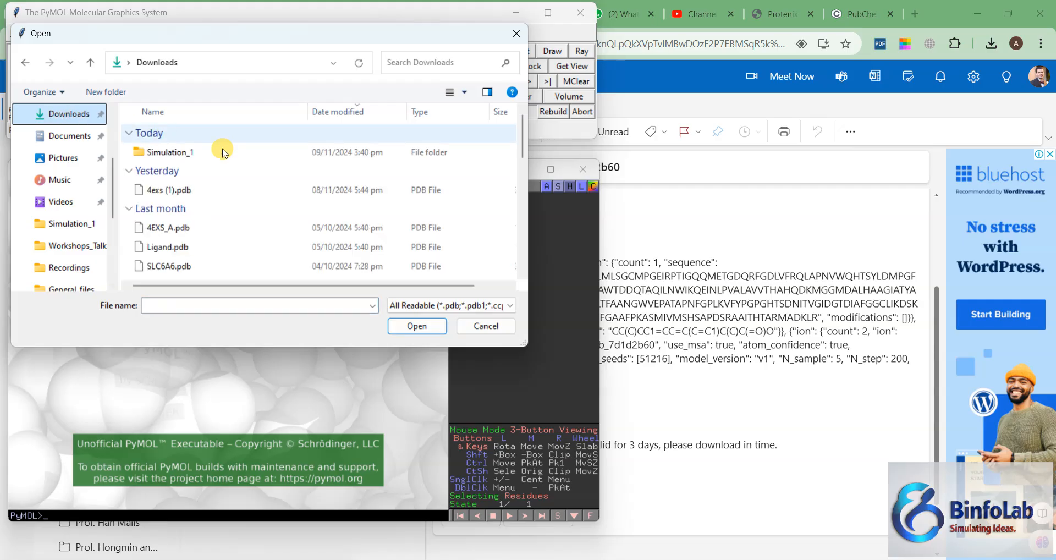
{"action": "double_click", "coordinate": [170, 152]}
{"action": "left_click", "coordinate": [175, 173]}
{"action": "double_click", "coordinate": [174, 173]}
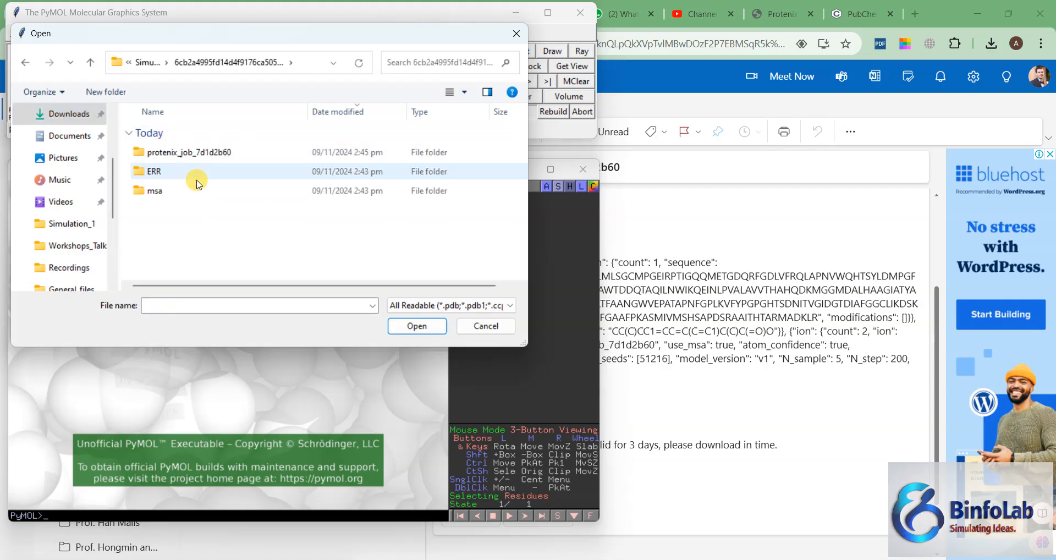
{"action": "double_click", "coordinate": [166, 152]}
{"action": "double_click", "coordinate": [162, 157]}
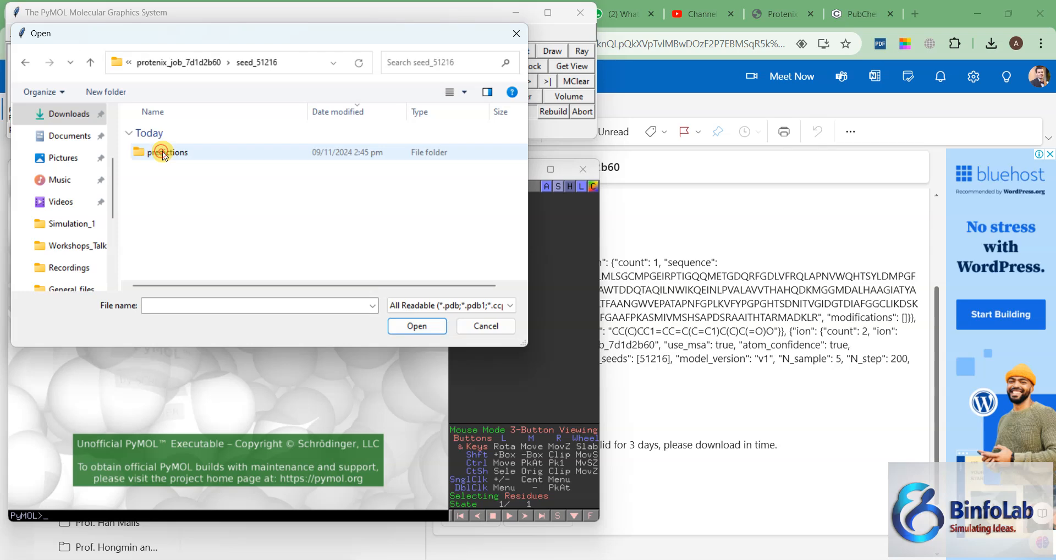
{"action": "double_click", "coordinate": [162, 153]}
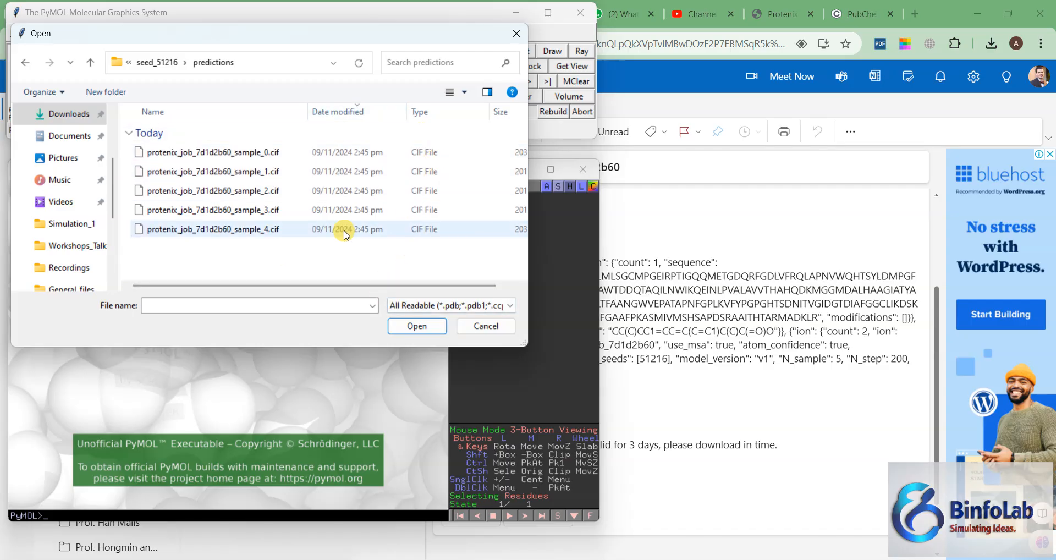
Step: Load the predicted structure protenix_job_7d1d2b60_sample_0.cif
{"action": "mouse_move", "coordinate": [343, 286]}
{"action": "left_mouse_down"}
{"action": "mouse_move", "coordinate": [409, 286]}
{"action": "mouse_move", "coordinate": [333, 284]}
{"action": "left_mouse_up"}
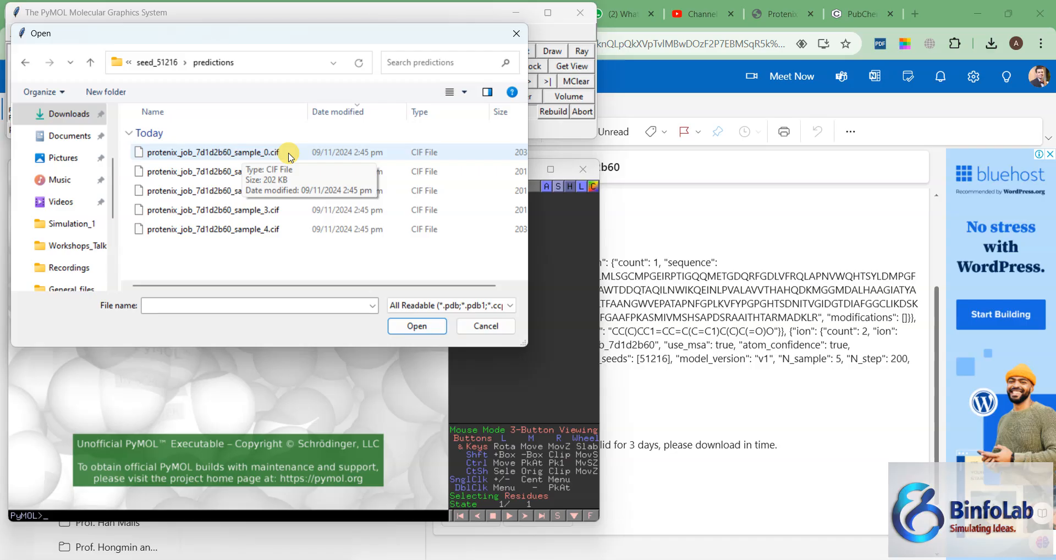
{"action": "left_click", "coordinate": [219, 154]}
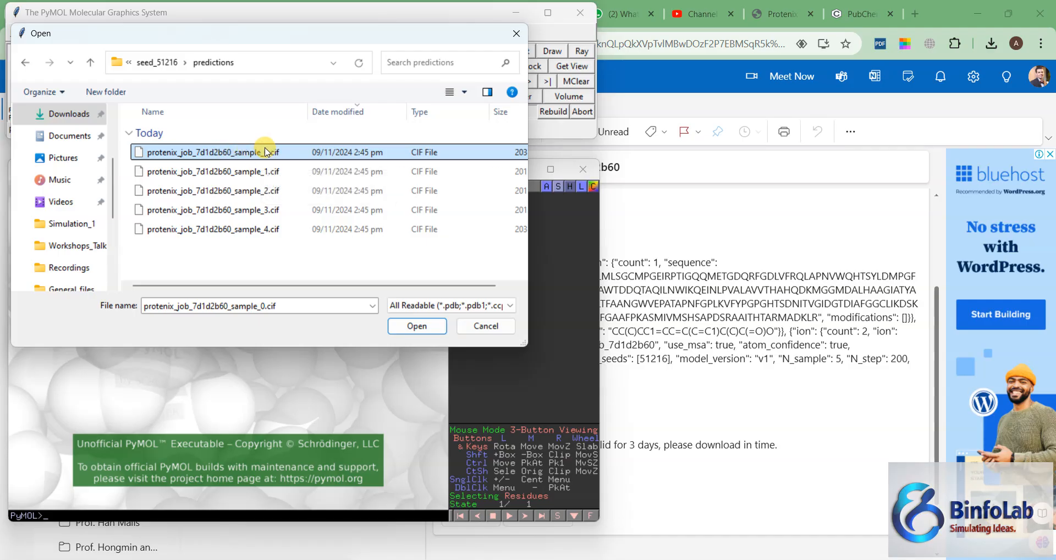
{"action": "left_click", "coordinate": [414, 326]}
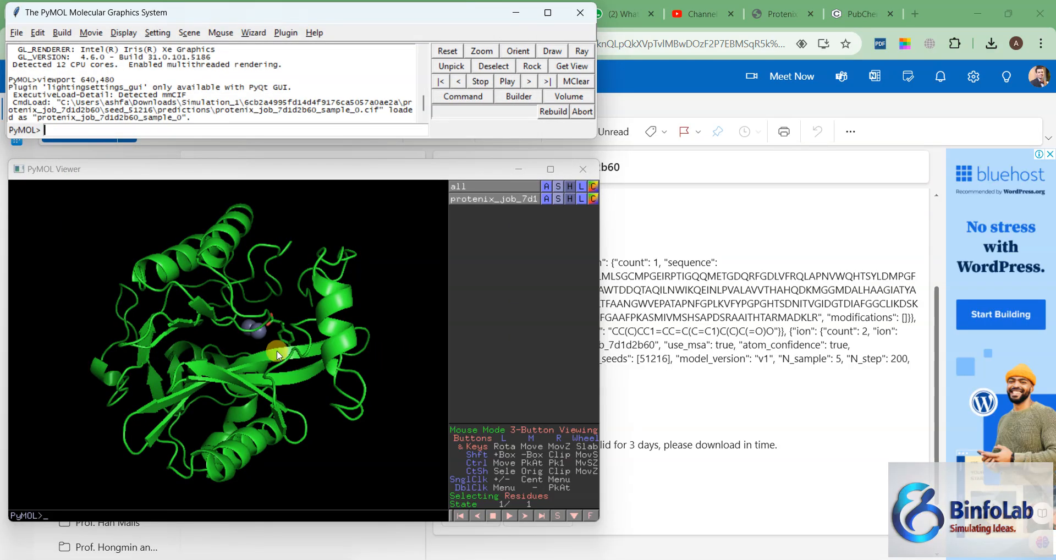
Step: Maximize the structure viewer and set its background to white
{"action": "left_click_drag", "start_coordinate": [216, 326], "coordinate": [143, 242]}
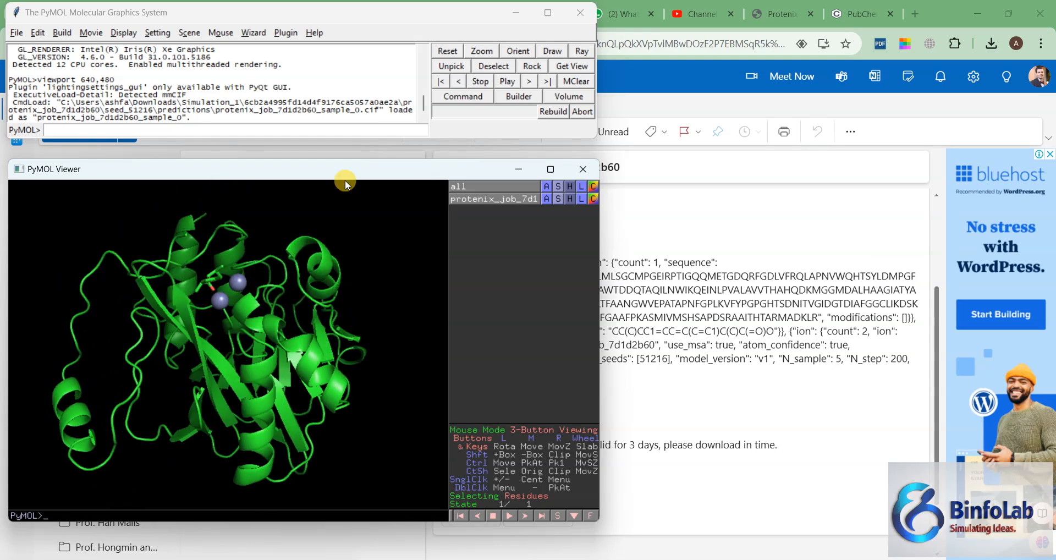
{"action": "left_click", "coordinate": [550, 169]}
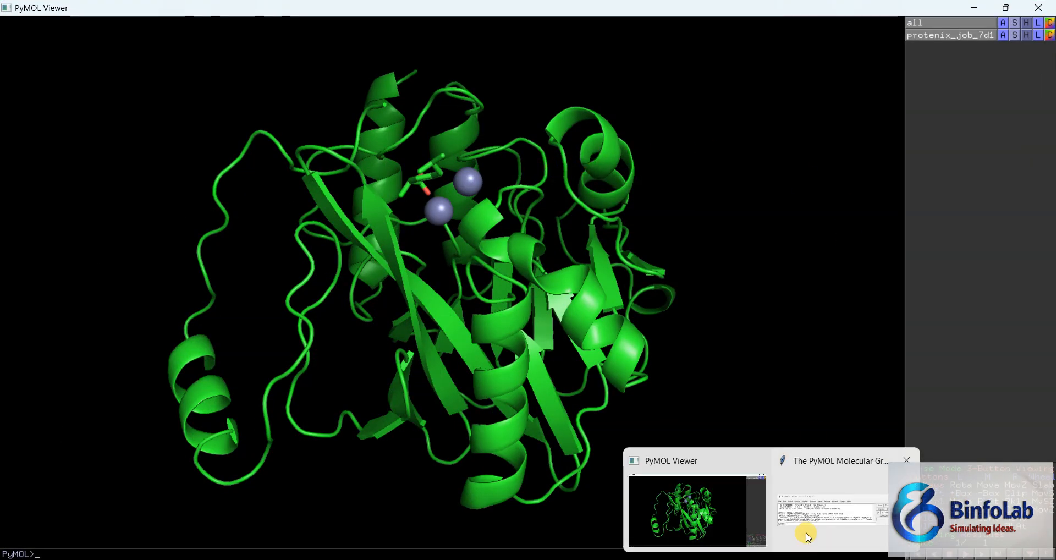
{"action": "left_click", "coordinate": [805, 532]}
{"action": "left_click", "coordinate": [134, 35]}
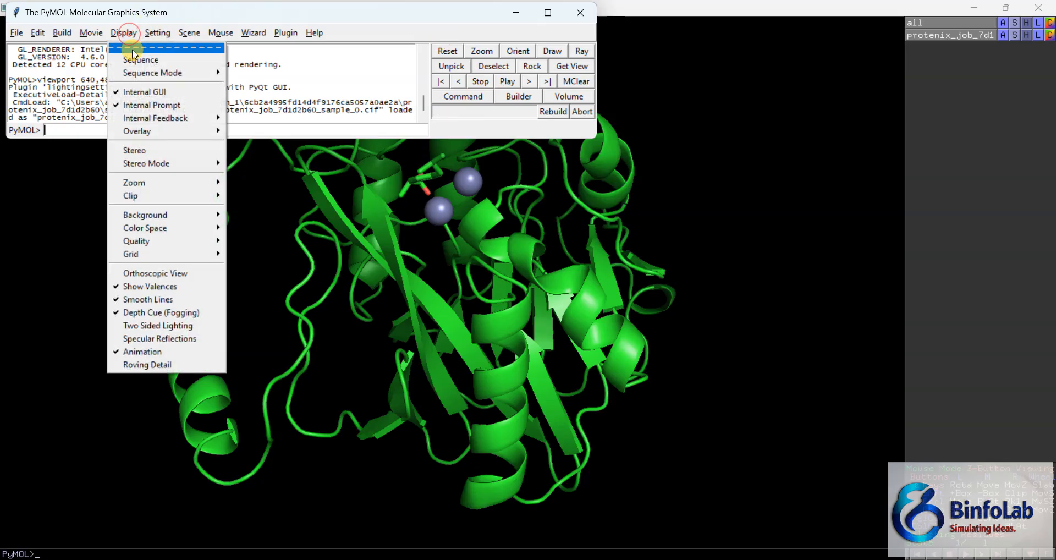
{"action": "mouse_move", "coordinate": [159, 219]}
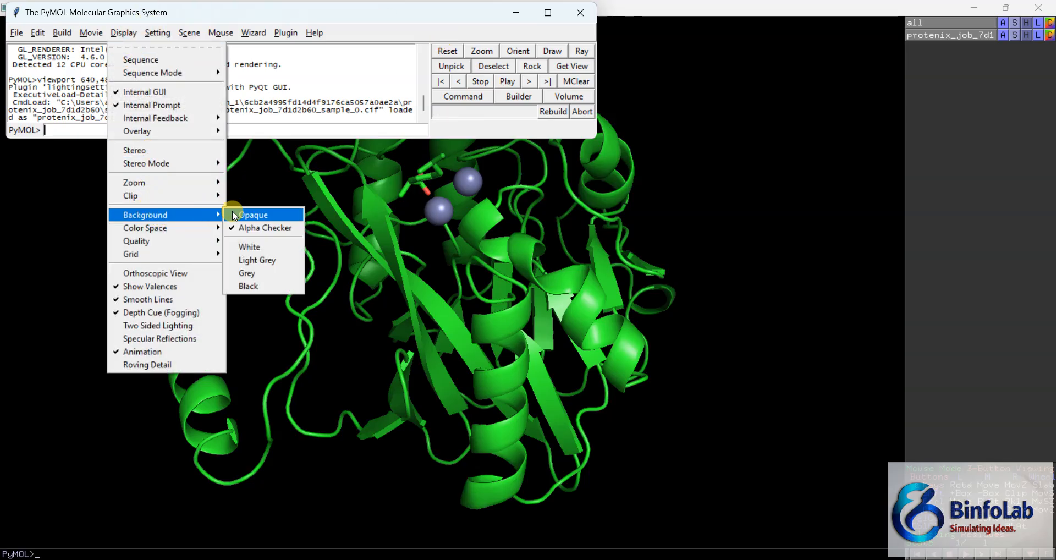
{"action": "left_click", "coordinate": [251, 247]}
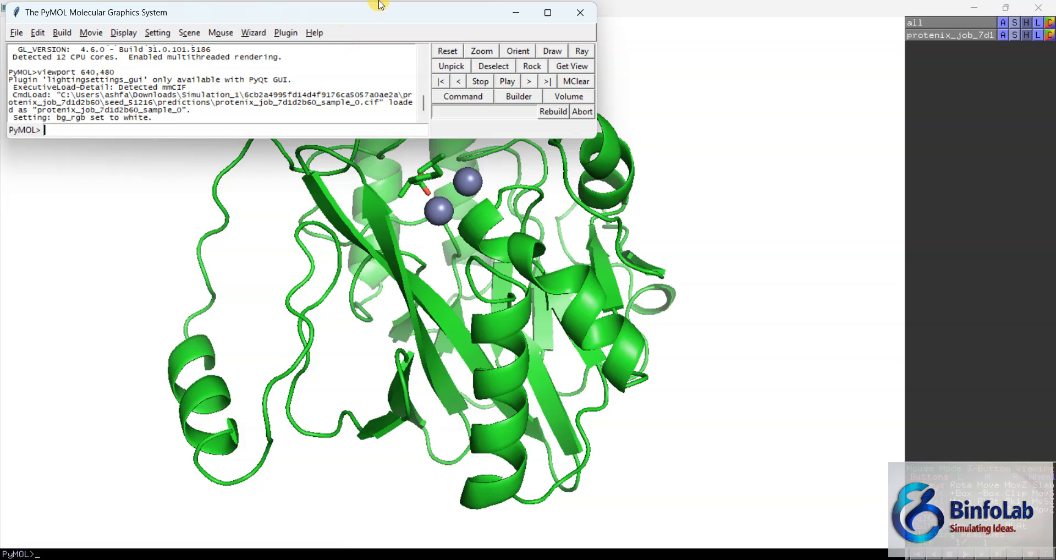
Step: Move the control window clear of the model and inspect the ligand and the two zinc ions from another angle
{"action": "left_click_drag", "start_coordinate": [459, 16], "coordinate": [365, 491]}
{"action": "left_click_drag", "start_coordinate": [539, 311], "coordinate": [460, 238]}
{"action": "left_click_drag", "start_coordinate": [428, 185], "coordinate": [465, 164]}
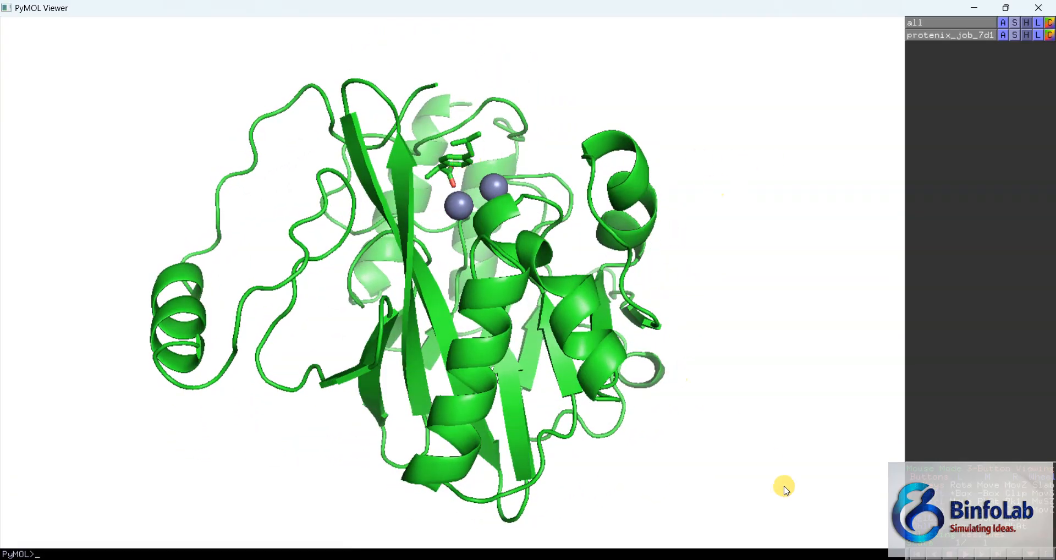
Step: Load the reference structure 4EXS.pdb from Downloads\Simulation_1 and clear the control window away from the model
{"action": "mouse_move", "coordinate": [771, 559]}
{"action": "left_click", "coordinate": [807, 525]}
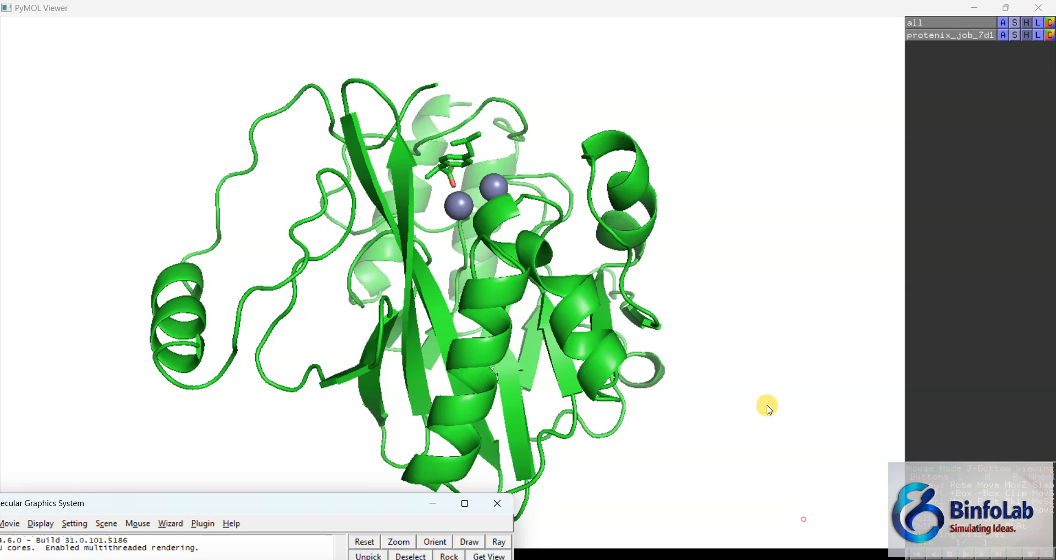
{"action": "left_click_drag", "start_coordinate": [292, 504], "coordinate": [650, 121]}
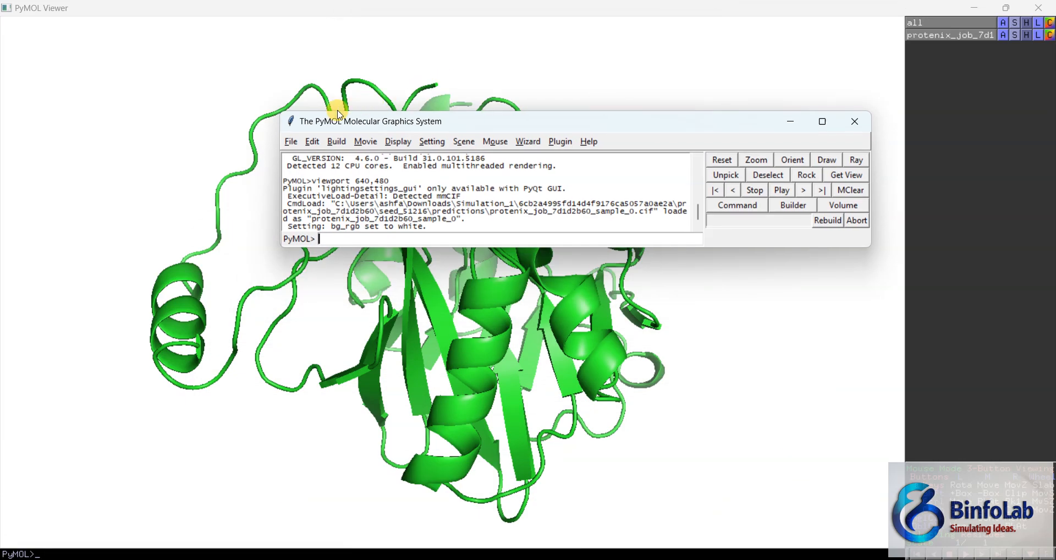
{"action": "left_click", "coordinate": [291, 142]}
{"action": "left_click", "coordinate": [316, 190]}
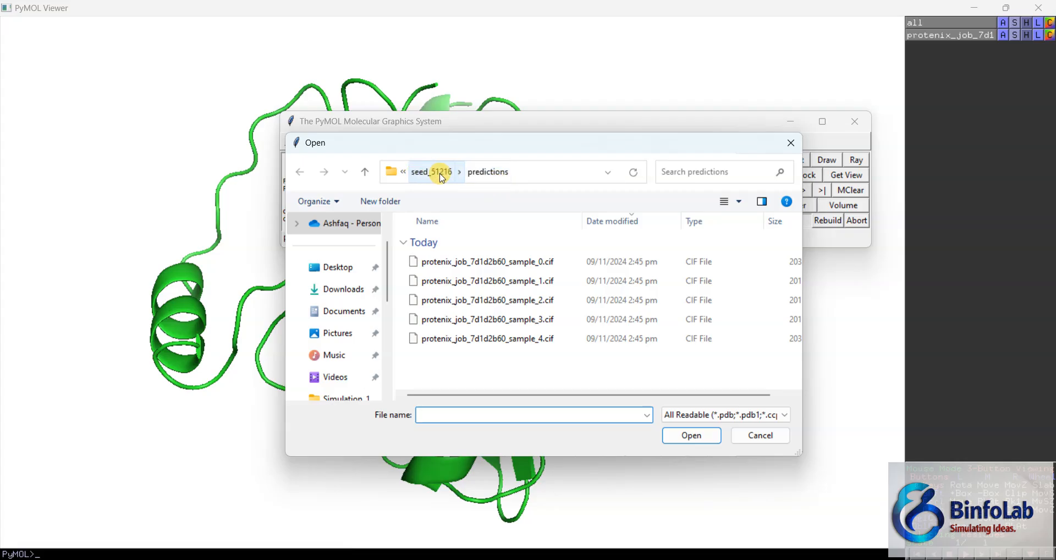
{"action": "left_click", "coordinate": [336, 289]}
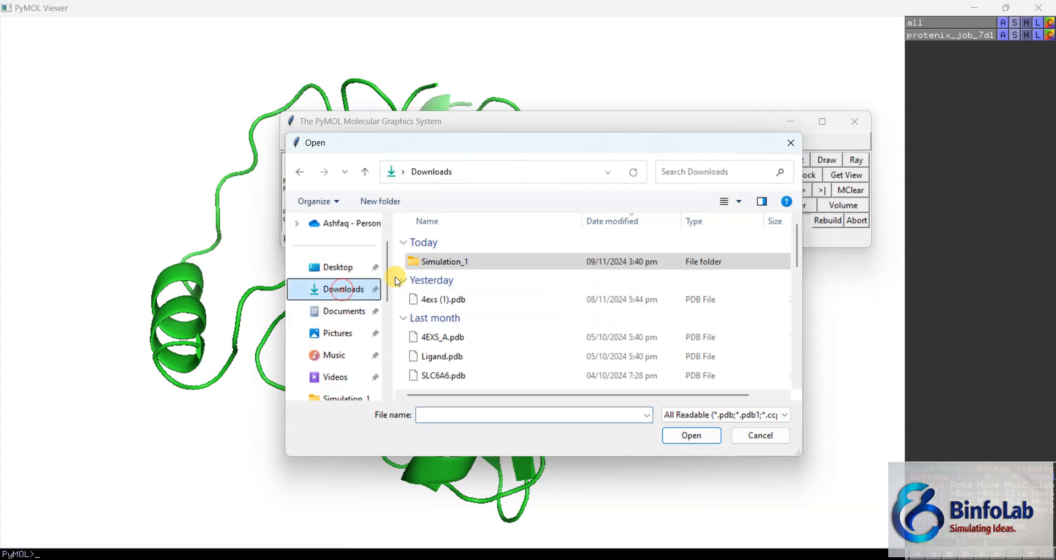
{"action": "double_click", "coordinate": [436, 265]}
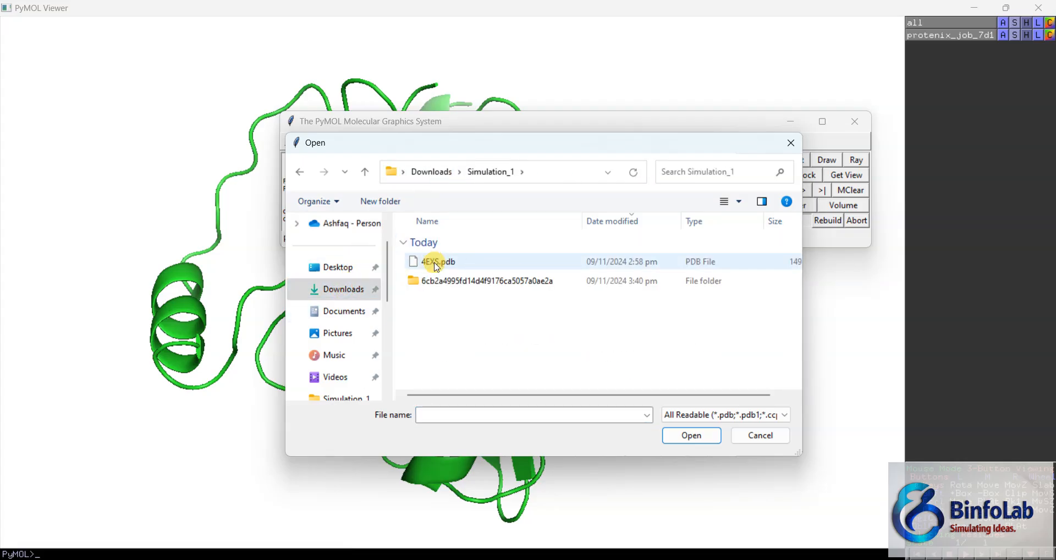
{"action": "left_click", "coordinate": [455, 265]}
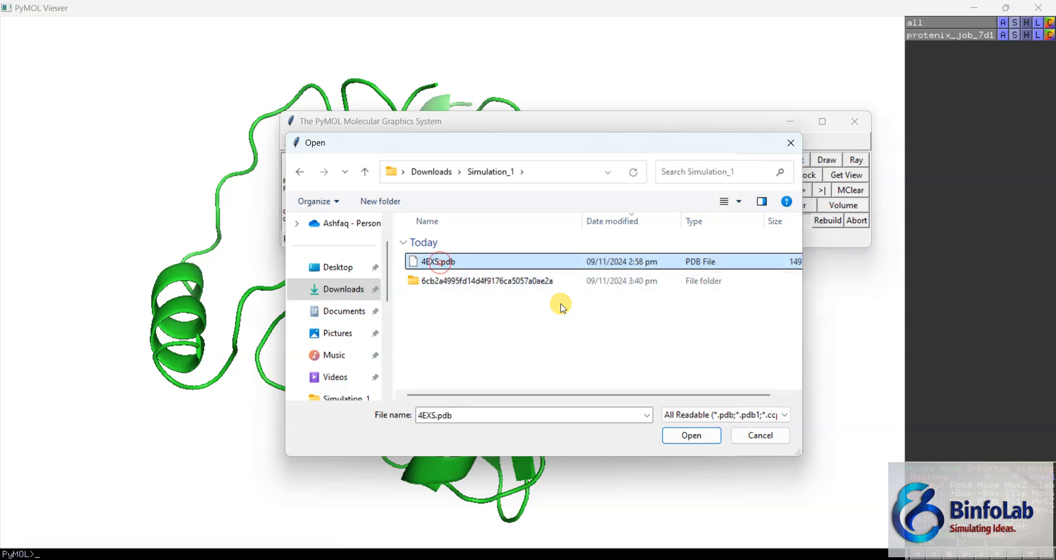
{"action": "left_click", "coordinate": [674, 434]}
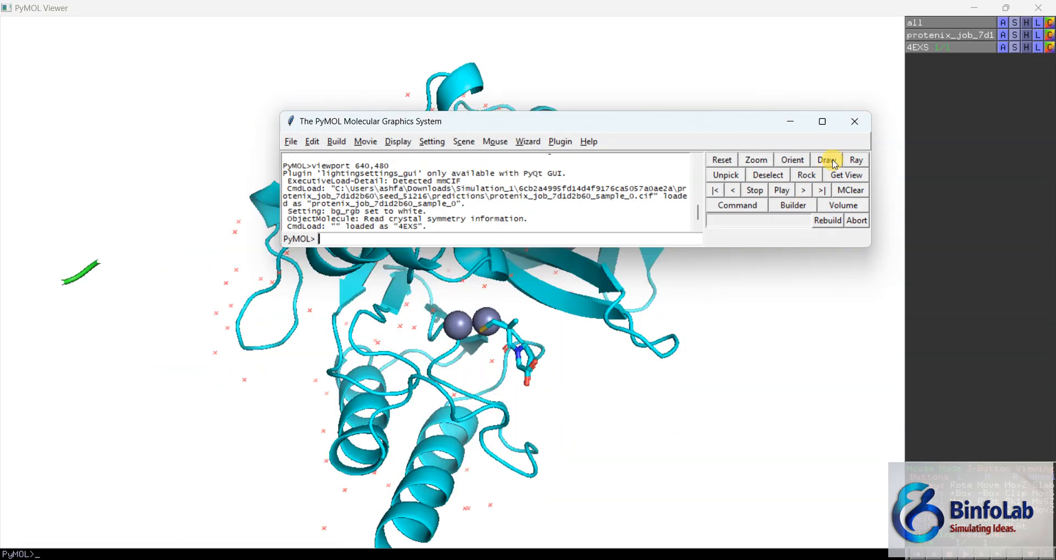
{"action": "left_click", "coordinate": [784, 117]}
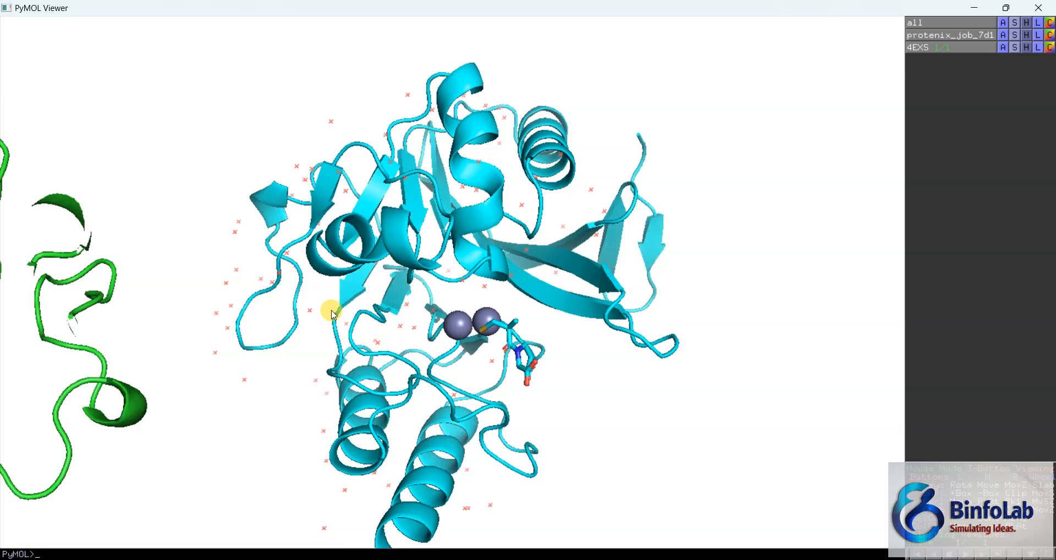
Step: Align the 4EXS structure to the predicted protenix_job_7d1d2b60_sample_0 structure
{"action": "scroll", "coordinate": [339, 301], "scroll_direction": "up", "scroll_amount": 2}
{"action": "left_click_drag", "start_coordinate": [402, 343], "coordinate": [481, 138]}
{"action": "left_click_drag", "start_coordinate": [400, 269], "coordinate": [361, 292]}
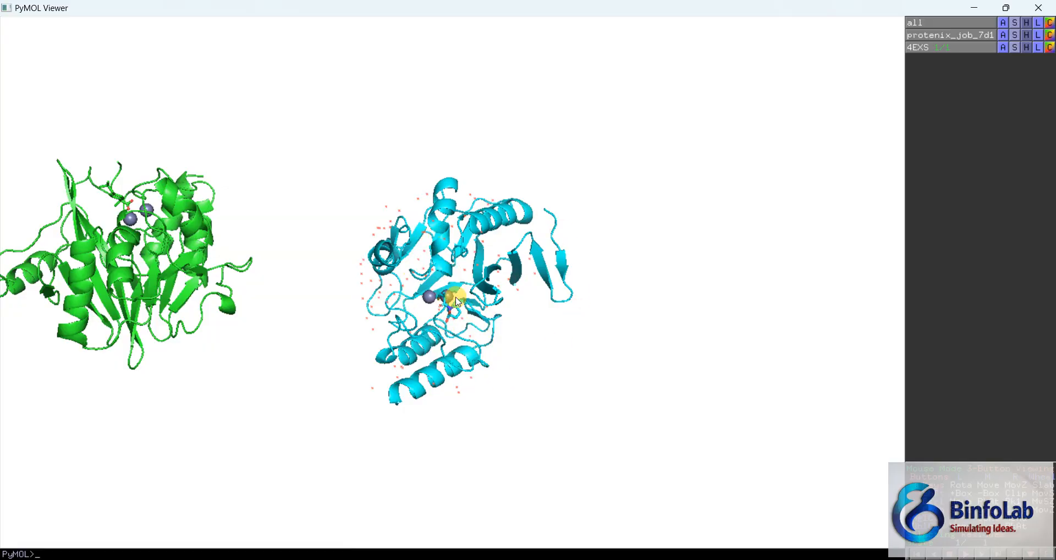
{"action": "left_click", "coordinate": [1003, 47]}
{"action": "mouse_move", "coordinate": [990, 188]}
{"action": "mouse_move", "coordinate": [908, 188]}
{"action": "left_click", "coordinate": [777, 189]}
Step: Examine the superposed 4EXS and predicted structures from several angles, including the ligands and zinc ions
{"action": "left_click_drag", "start_coordinate": [131, 234], "coordinate": [464, 249]}
{"action": "left_click_drag", "start_coordinate": [484, 313], "coordinate": [484, 470]}
{"action": "left_click_drag", "start_coordinate": [463, 324], "coordinate": [530, 345]}
{"action": "left_click_drag", "start_coordinate": [446, 275], "coordinate": [444, 240]}
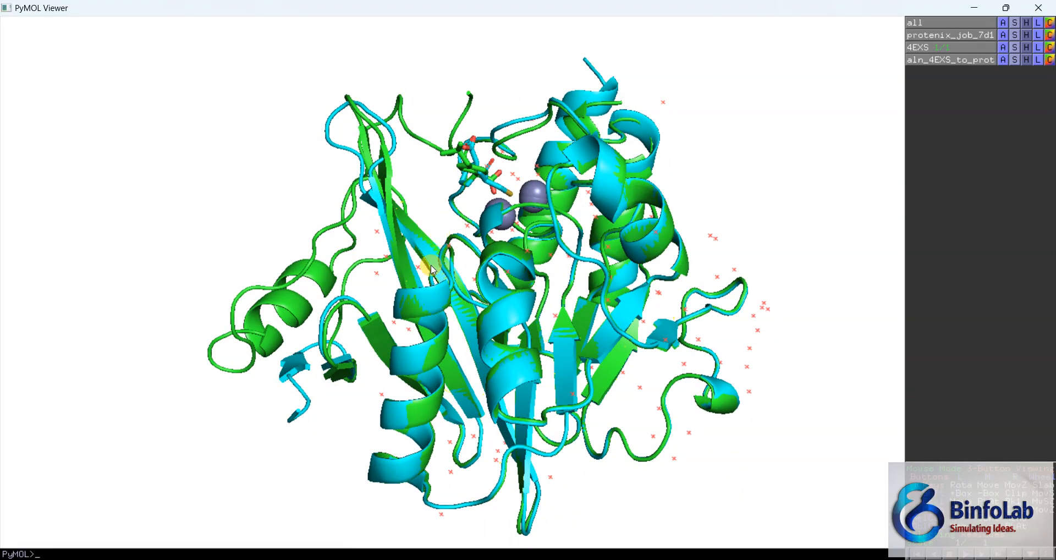
{"action": "left_click_drag", "start_coordinate": [424, 378], "coordinate": [498, 394]}
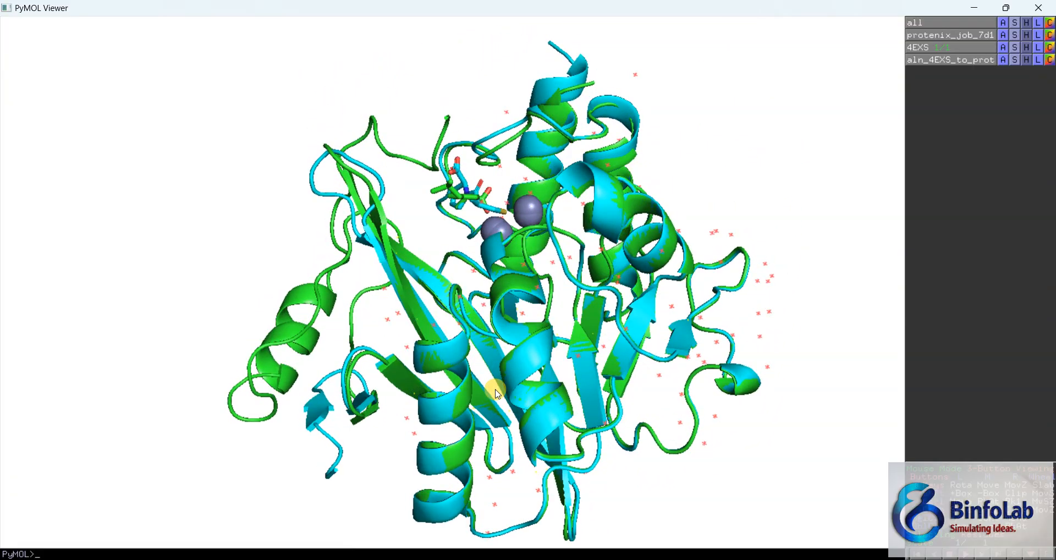
{"action": "left_click_drag", "start_coordinate": [402, 276], "coordinate": [455, 275]}
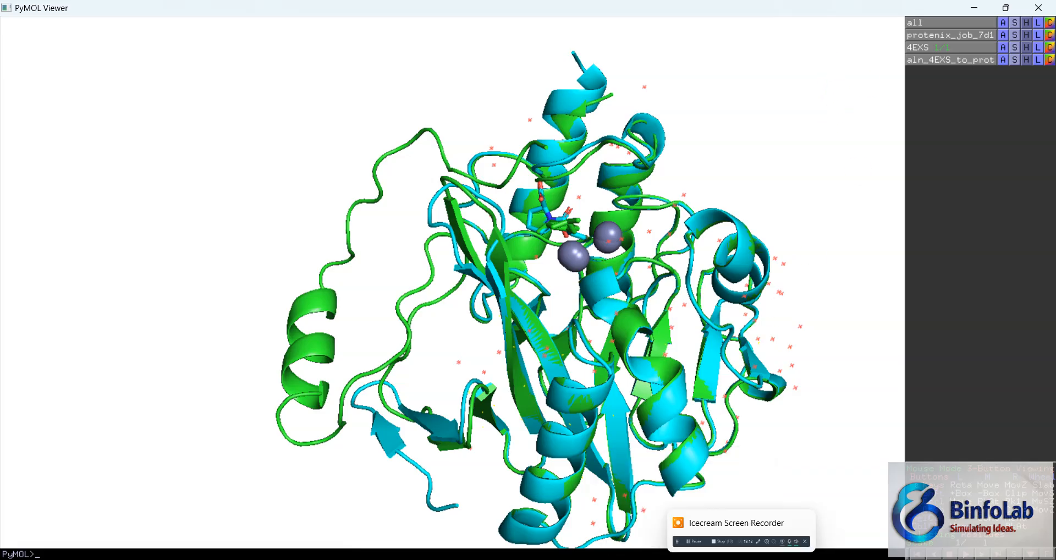
Step: Display the sequences of both structures and briefly select the predicted protein's first residue
{"action": "left_click", "coordinate": [795, 517]}
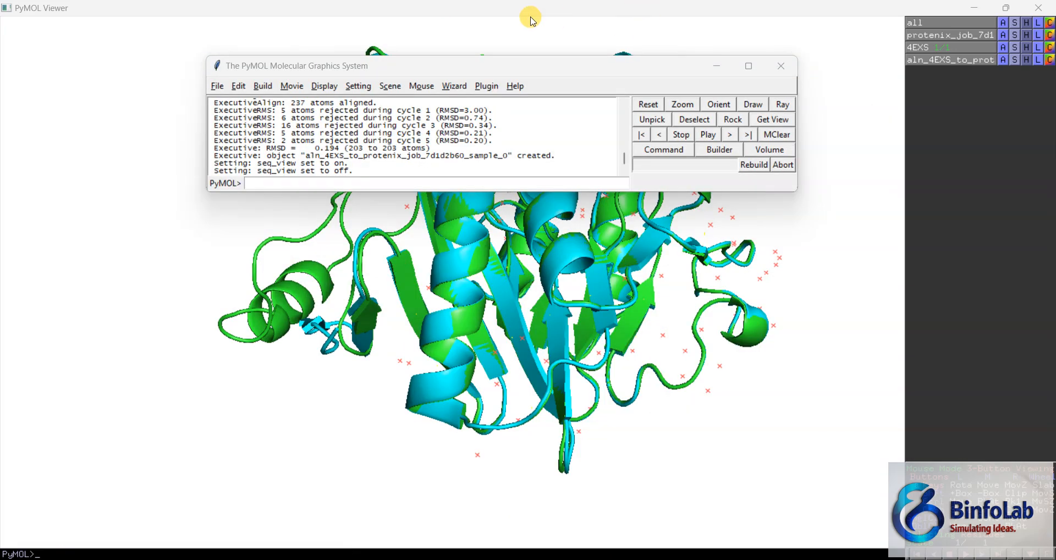
{"action": "left_click", "coordinate": [324, 86]}
{"action": "left_click", "coordinate": [322, 110]}
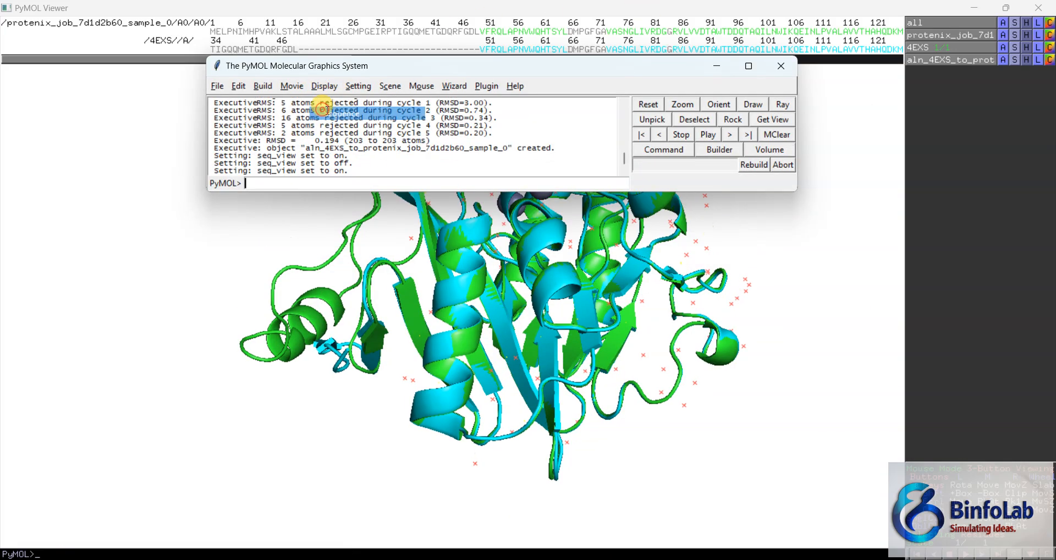
{"action": "left_click_drag", "start_coordinate": [431, 65], "coordinate": [343, 312]}
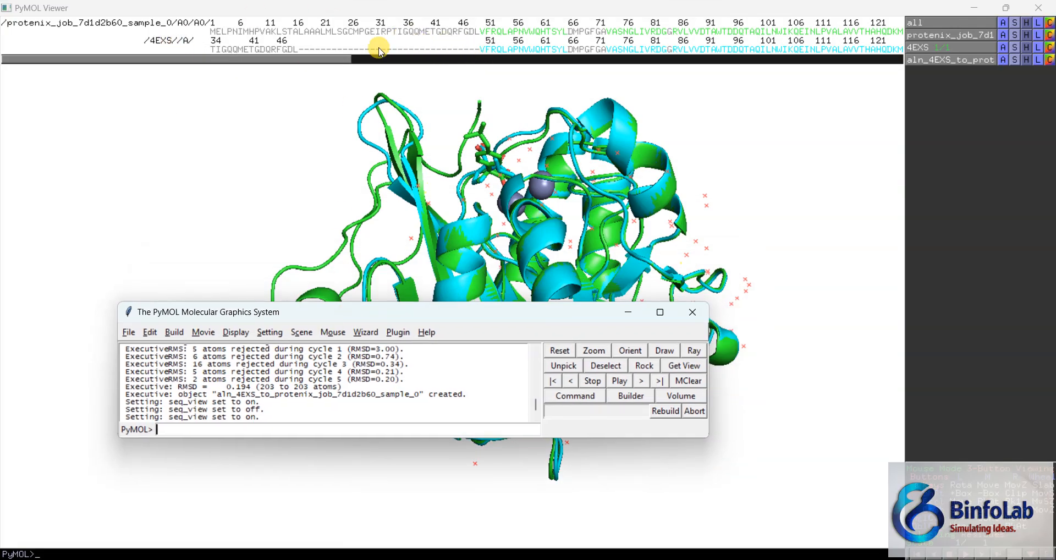
{"action": "left_click", "coordinate": [214, 32]}
{"action": "left_click", "coordinate": [269, 141]}
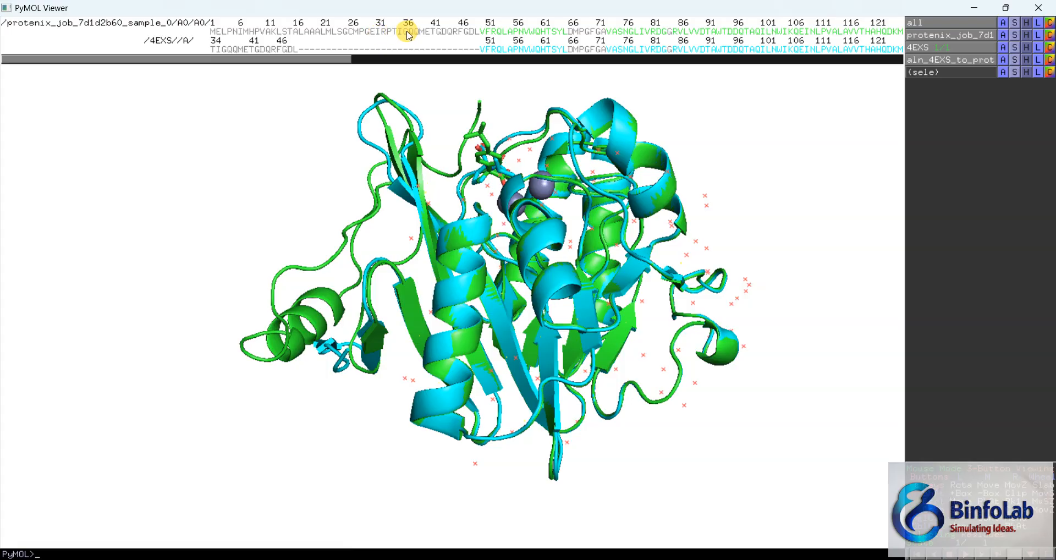
Step: Examine the predicted protein's extra N-terminal region and compare the ligand poses and zinc ions of both structures up close
{"action": "left_click_drag", "start_coordinate": [321, 208], "coordinate": [327, 251]}
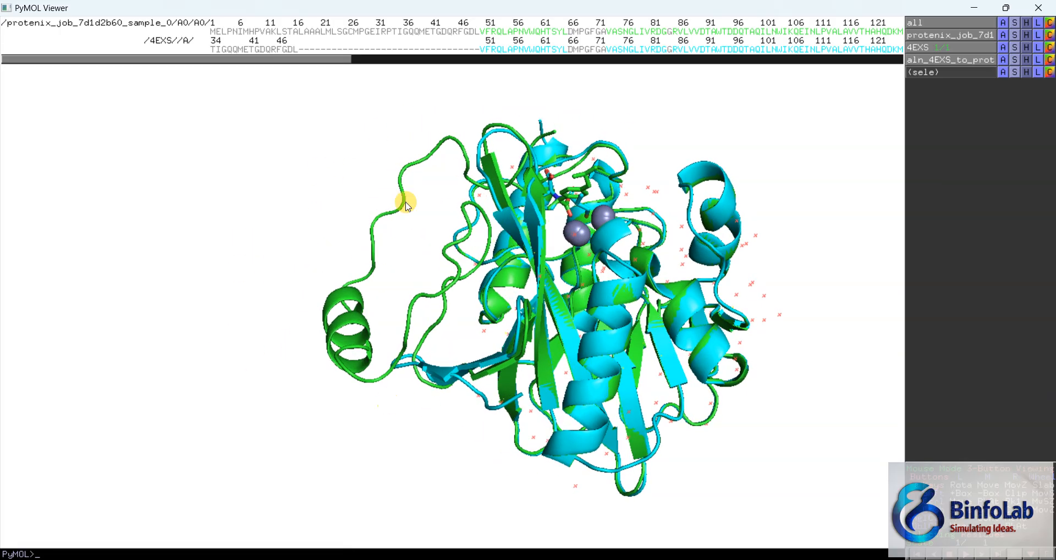
{"action": "left_click_drag", "start_coordinate": [621, 292], "coordinate": [336, 247]}
{"action": "left_click_drag", "start_coordinate": [416, 355], "coordinate": [523, 414]}
{"action": "left_click_drag", "start_coordinate": [523, 306], "coordinate": [469, 314]}
{"action": "mouse_move", "coordinate": [510, 282]}
{"action": "left_mouse_down"}
{"action": "mouse_move", "coordinate": [487, 285]}
{"action": "mouse_move", "coordinate": [499, 287]}
{"action": "left_mouse_up"}
{"action": "left_click_drag", "start_coordinate": [661, 421], "coordinate": [428, 323]}
{"action": "left_click_drag", "start_coordinate": [369, 235], "coordinate": [437, 312]}
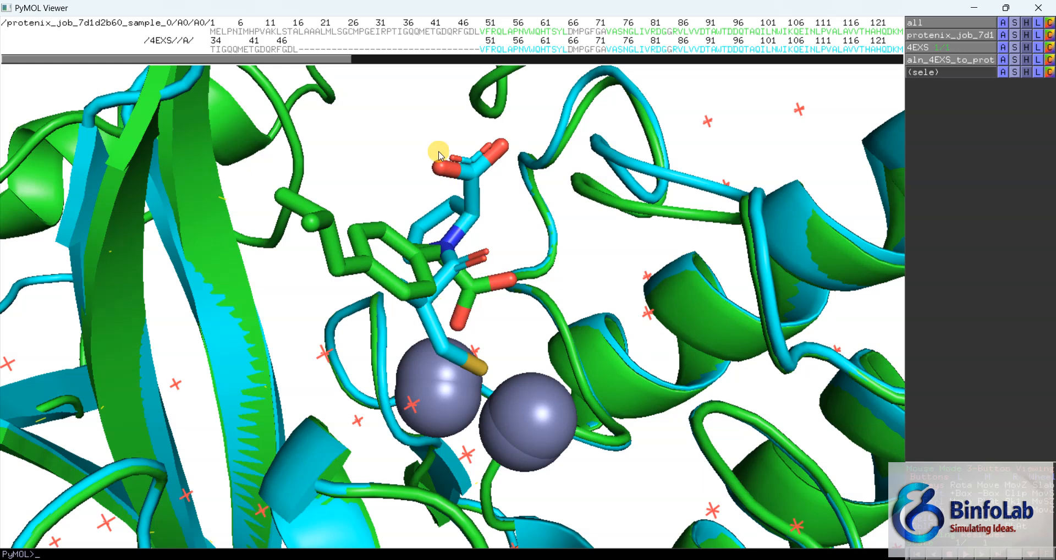
{"action": "left_click_drag", "start_coordinate": [389, 263], "coordinate": [402, 297]}
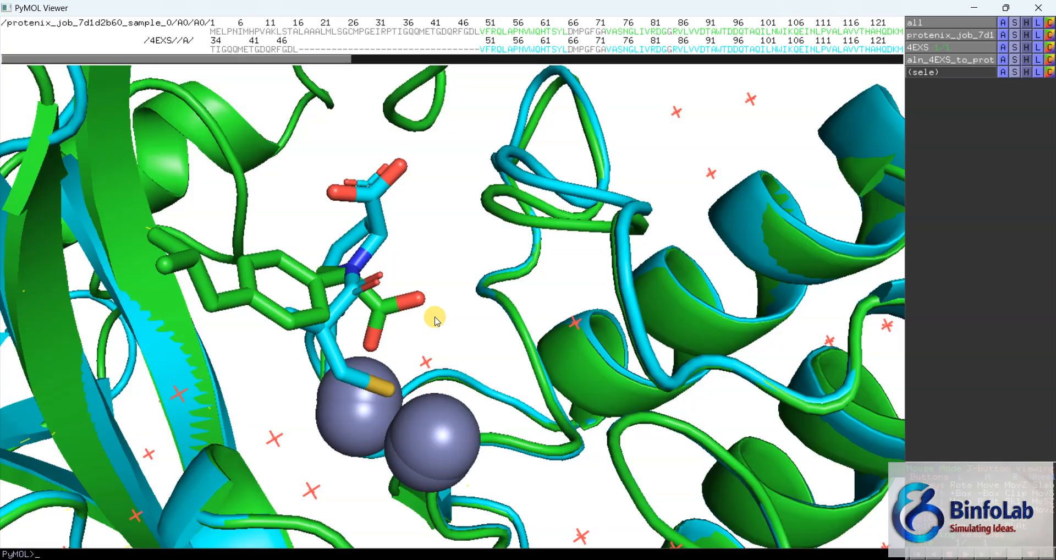
{"action": "left_click_drag", "start_coordinate": [391, 351], "coordinate": [420, 327]}
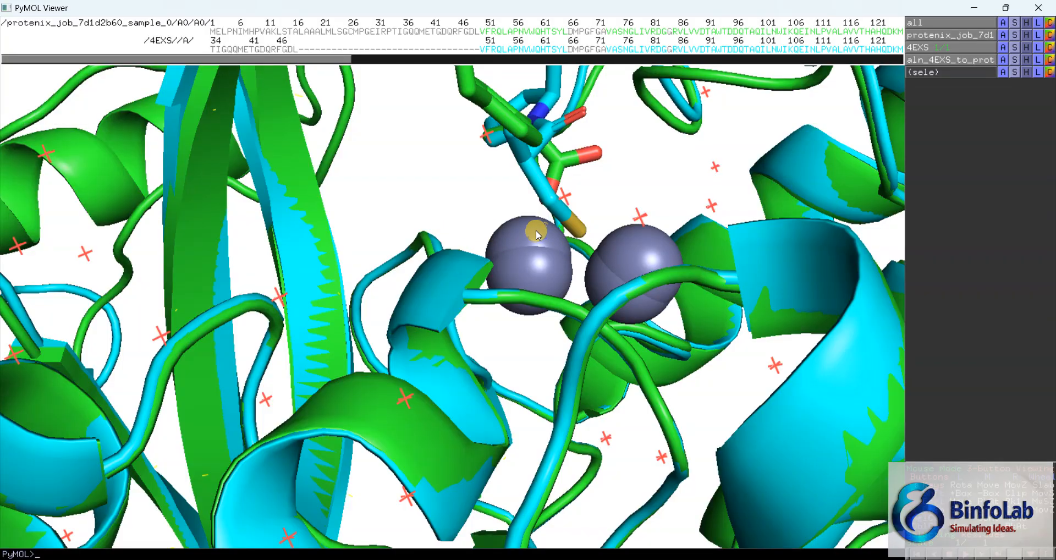
{"action": "left_click_drag", "start_coordinate": [629, 184], "coordinate": [640, 206]}
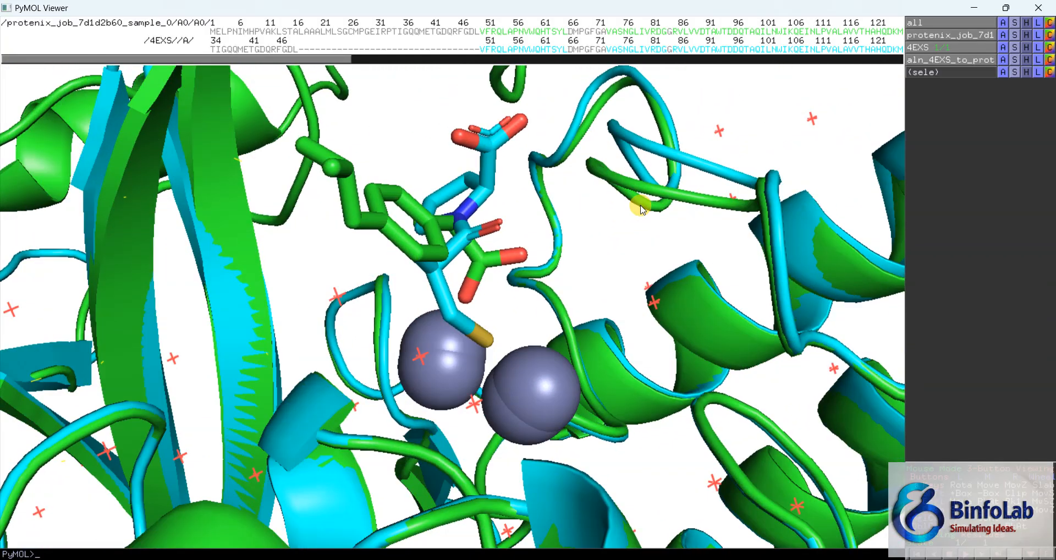
Step: Bring the whole superposition back into view and examine the overall overlap of the two proteins
{"action": "left_click_drag", "start_coordinate": [515, 315], "coordinate": [574, 120]}
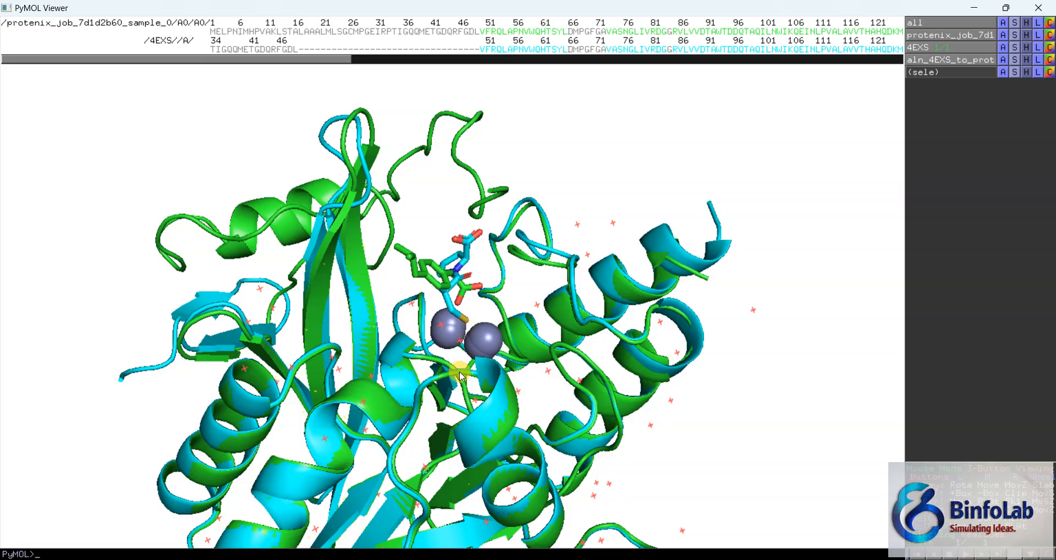
{"action": "left_click_drag", "start_coordinate": [451, 409], "coordinate": [509, 358]}
{"action": "left_click_drag", "start_coordinate": [340, 383], "coordinate": [283, 415]}
{"action": "left_click_drag", "start_coordinate": [488, 264], "coordinate": [453, 134]}
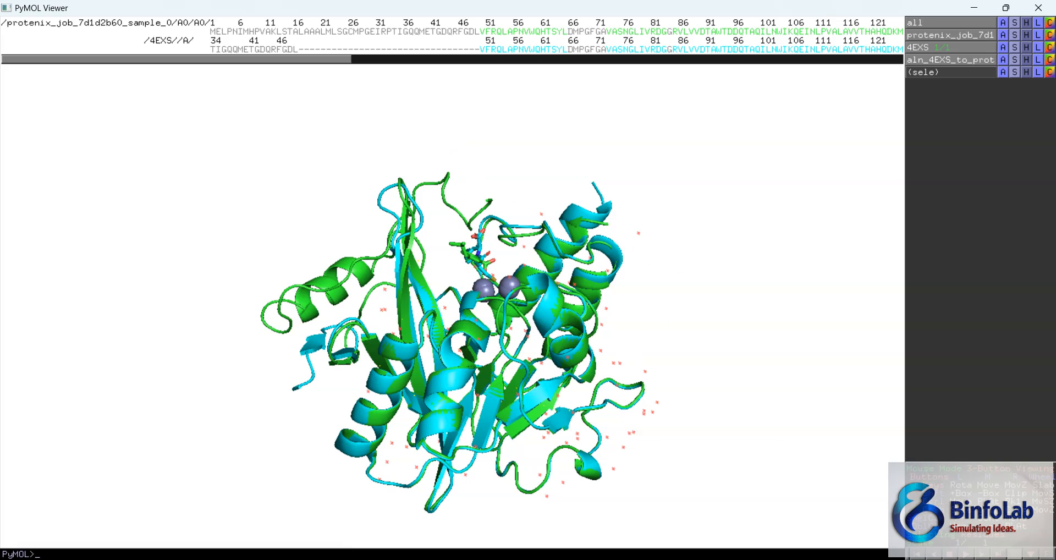
{"action": "mouse_move", "coordinate": [711, 557]}
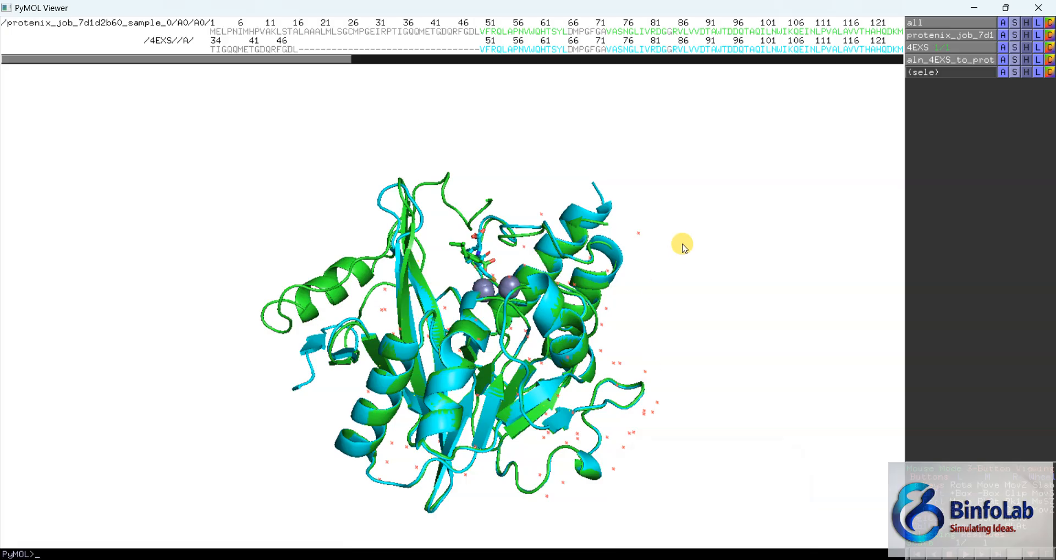